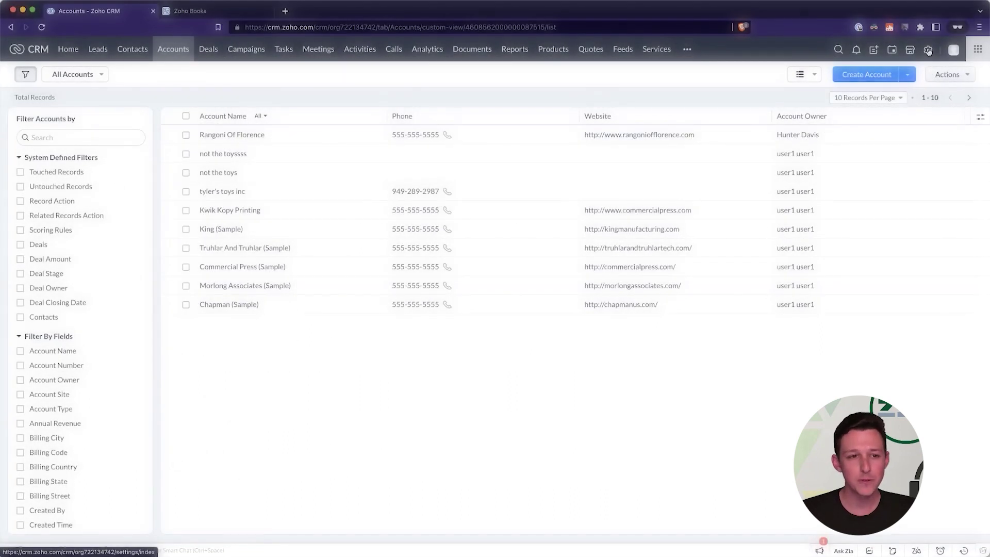
# - From Setup, go to Marketplace > Zoho and start Zoho Finance Suite setup
pyautogui.click(929, 50)
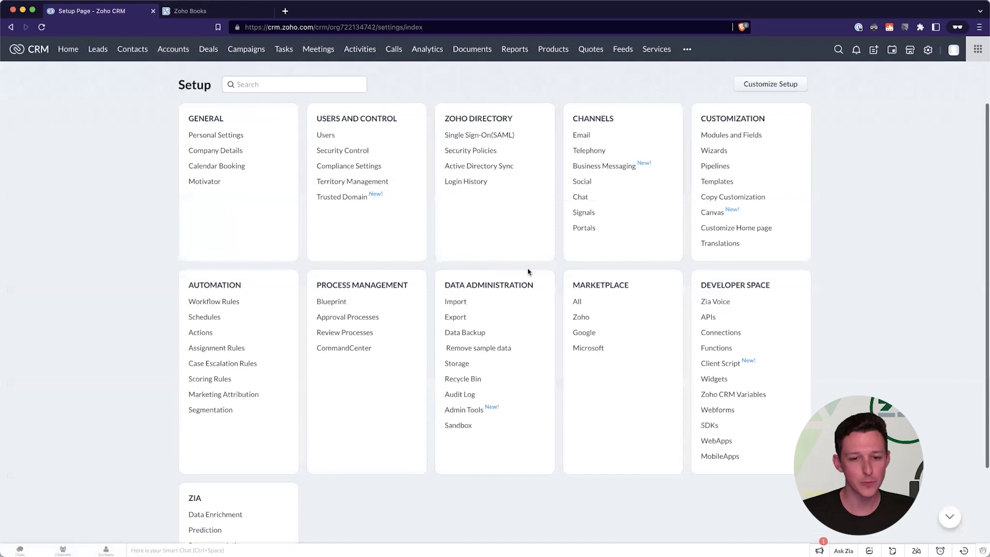
pyautogui.click(582, 319)
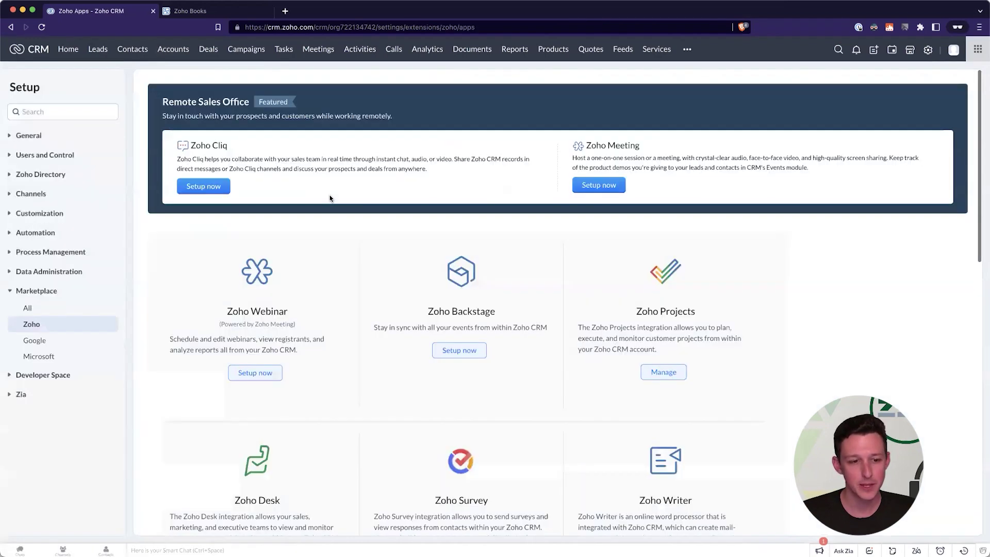
pyautogui.scroll(-1, 330, 198)
pyautogui.scroll(-5, 289, 361)
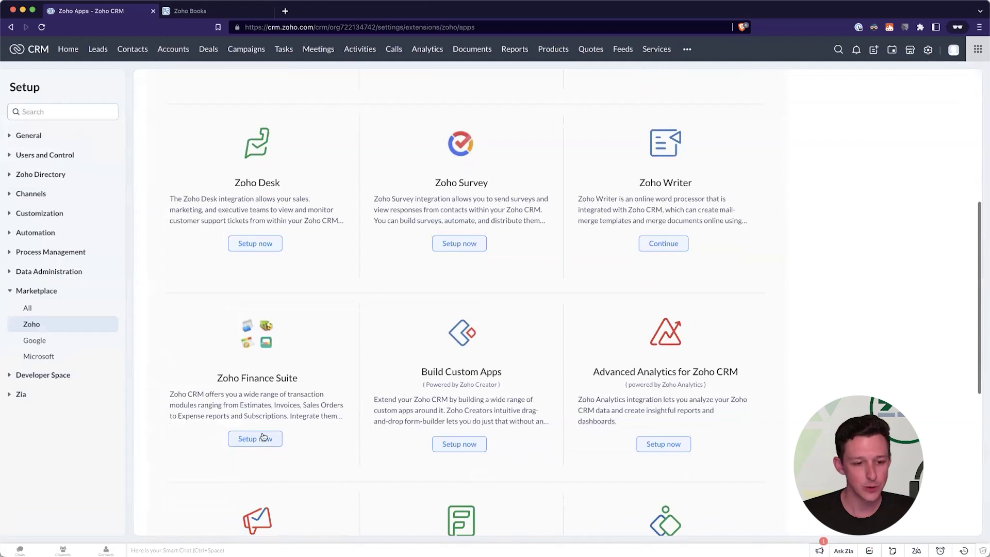
pyautogui.click(269, 442)
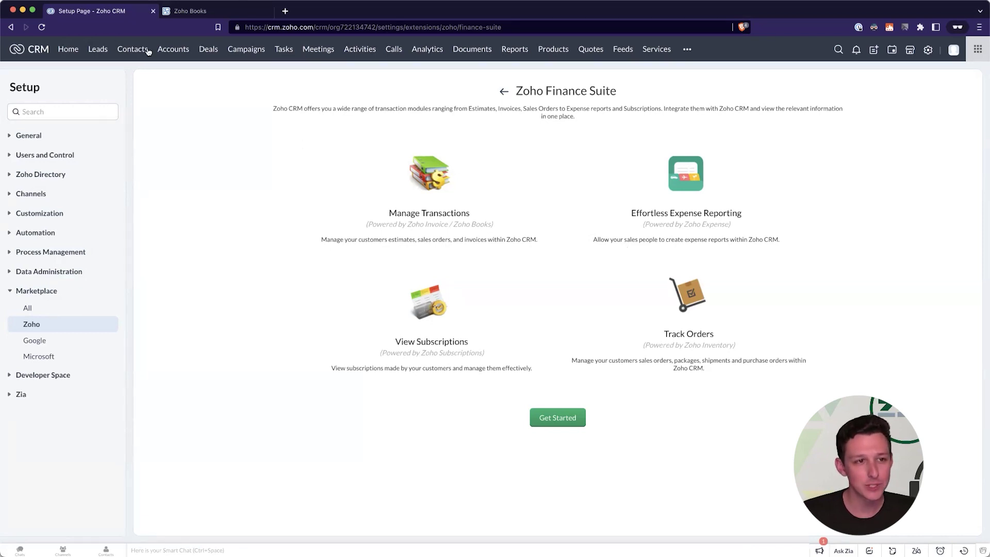
# - In Zoho Books, start a new customer with company name 'Company Name'
pyautogui.click(195, 13)
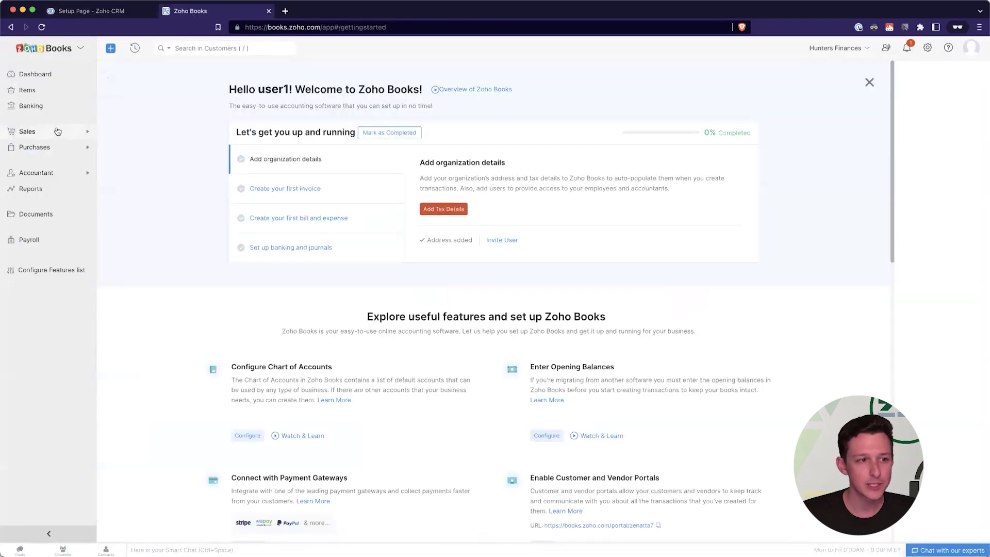
pyautogui.click(52, 149)
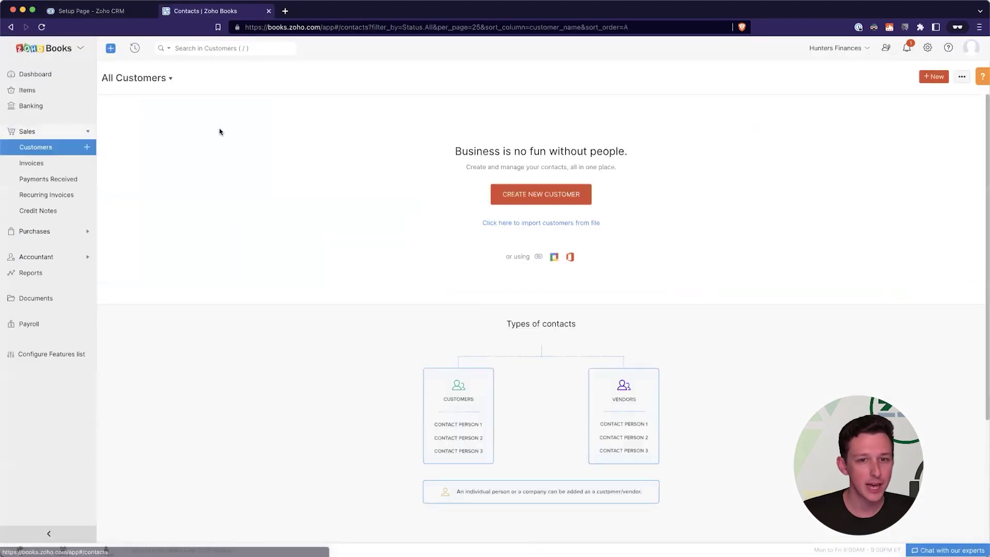
pyautogui.click(520, 191)
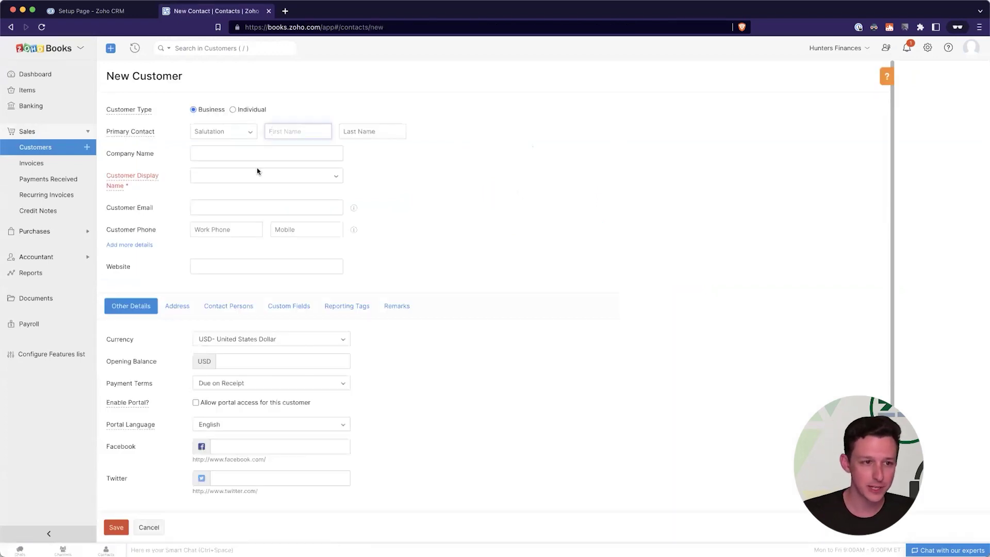
pyautogui.click(241, 153)
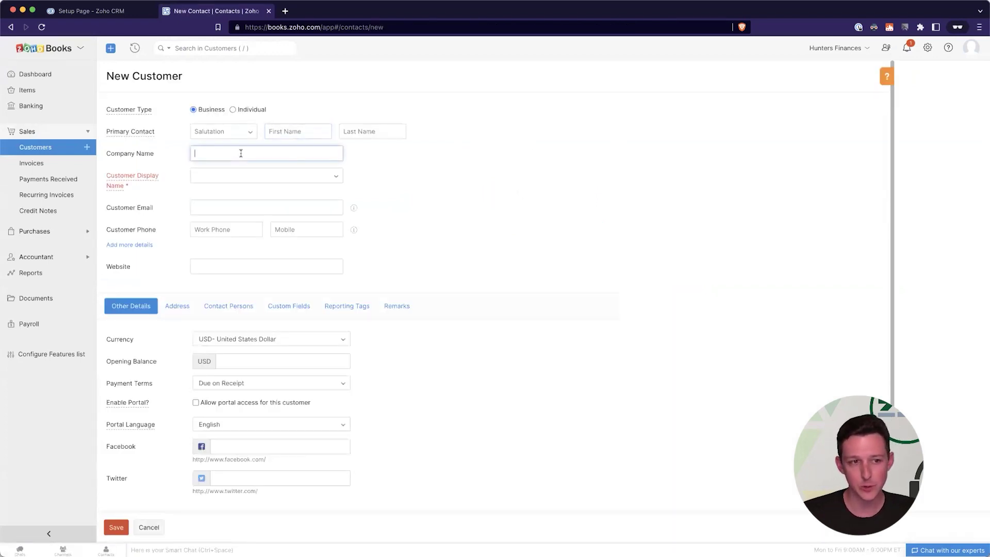
pyautogui.write('Company Name')
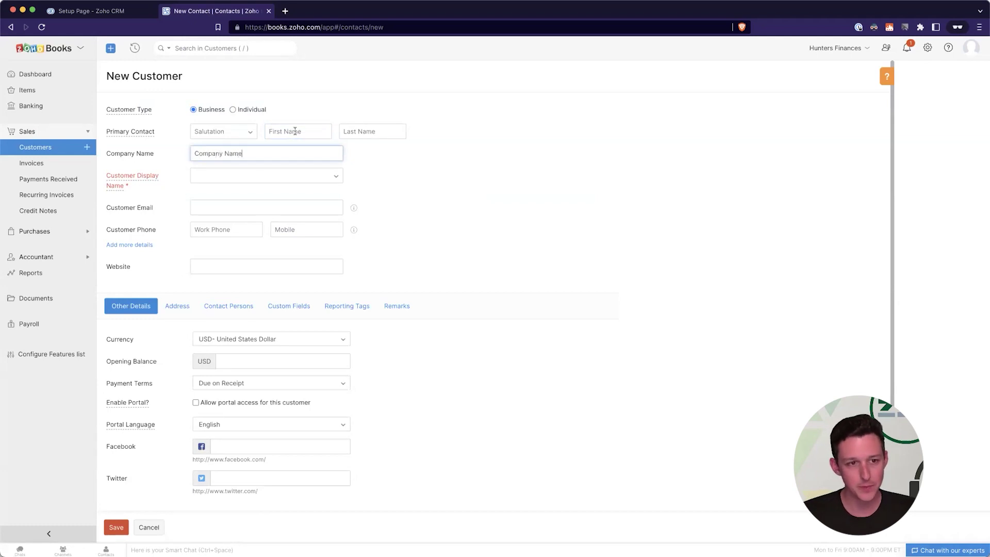
# - Enter the contact's first name 'First' and last name 'Last'
pyautogui.click(290, 131)
pyautogui.write('First')
pyautogui.press('BackSpace')
pyautogui.press('BackSpace')
pyautogui.press('BackSpace')
pyautogui.press('BackSpace')
pyautogui.press('BackSpace')
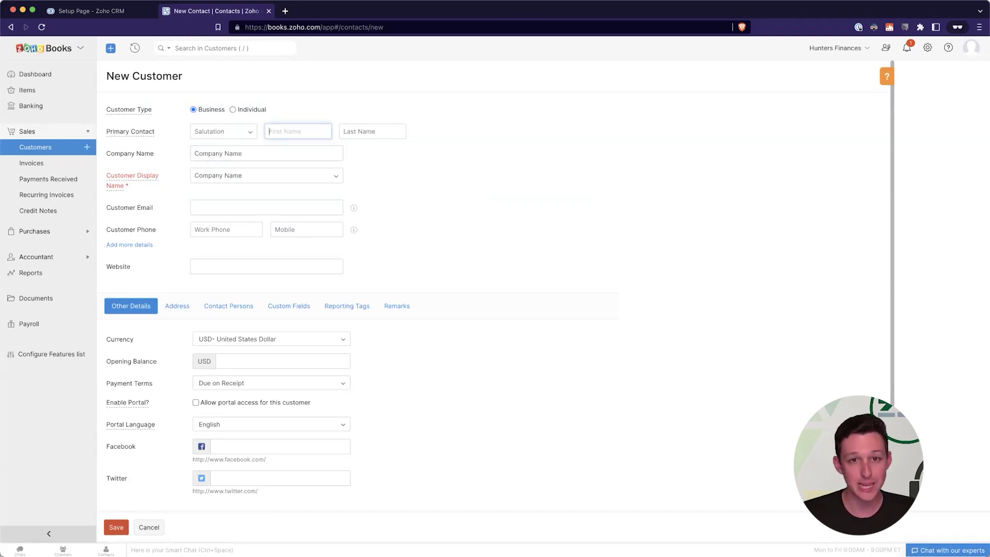
pyautogui.write('First')
pyautogui.press('Tab')
pyautogui.write('Last')
pyautogui.click(501, 154)
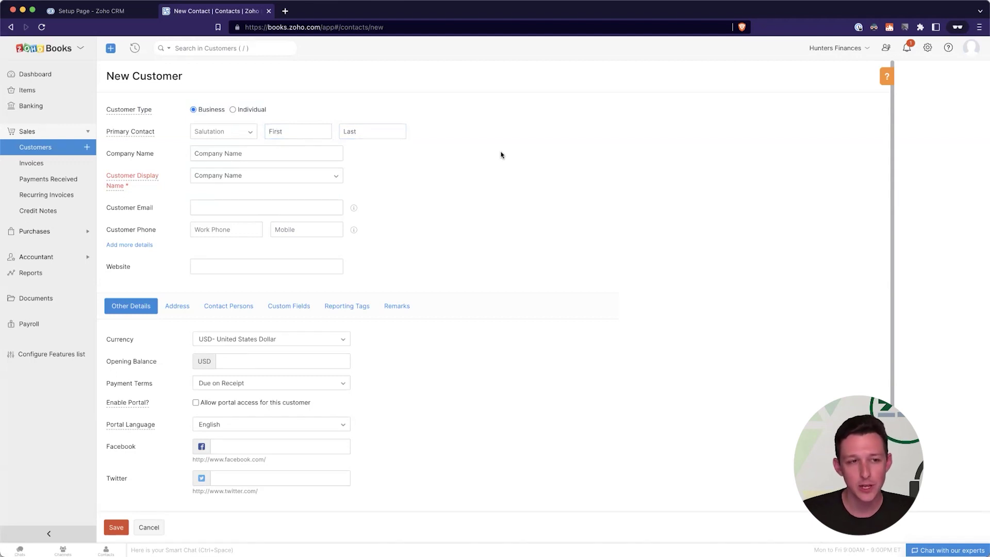
# - Return to the CRM Finance Suite tab, leaving the Books customer form unsaved
pyautogui.click(129, 12)
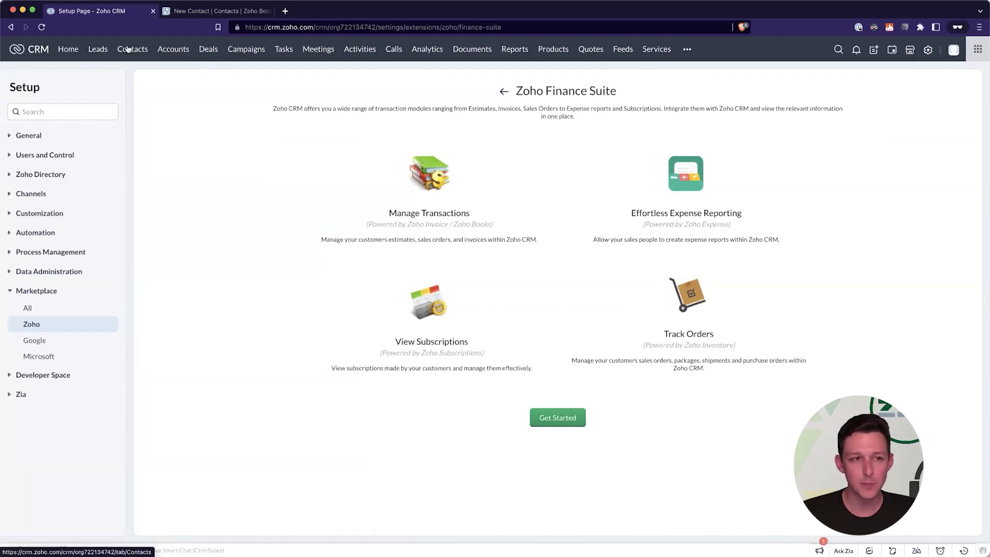
pyautogui.click(207, 11)
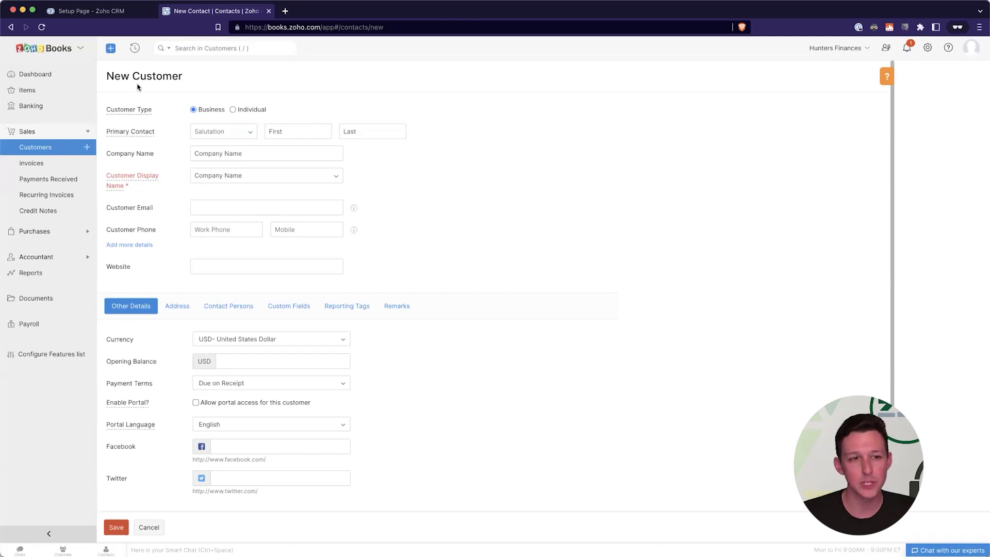
pyautogui.click(113, 9)
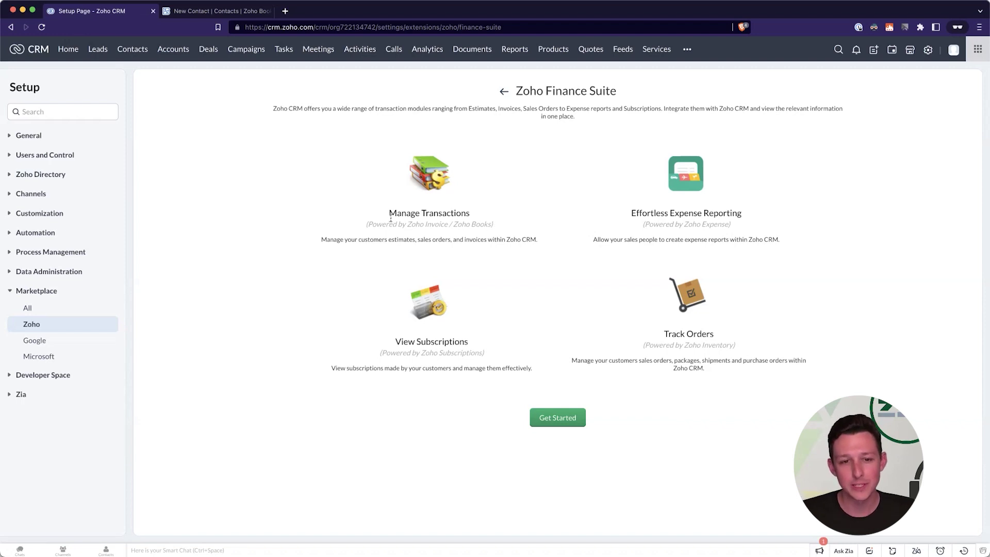
# - Highlight the Zoho Books and Zoho Inventory attributions on the Finance Suite page
pyautogui.moveTo(386, 224); pyautogui.dragTo(490, 223)
pyautogui.click(490, 222)
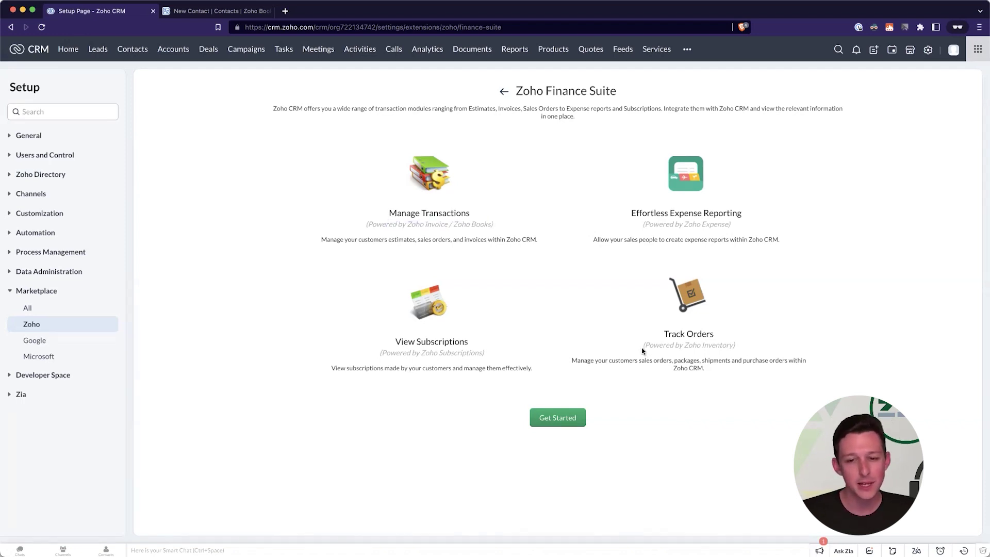
pyautogui.moveTo(642, 345); pyautogui.dragTo(751, 348)
pyautogui.click(751, 348)
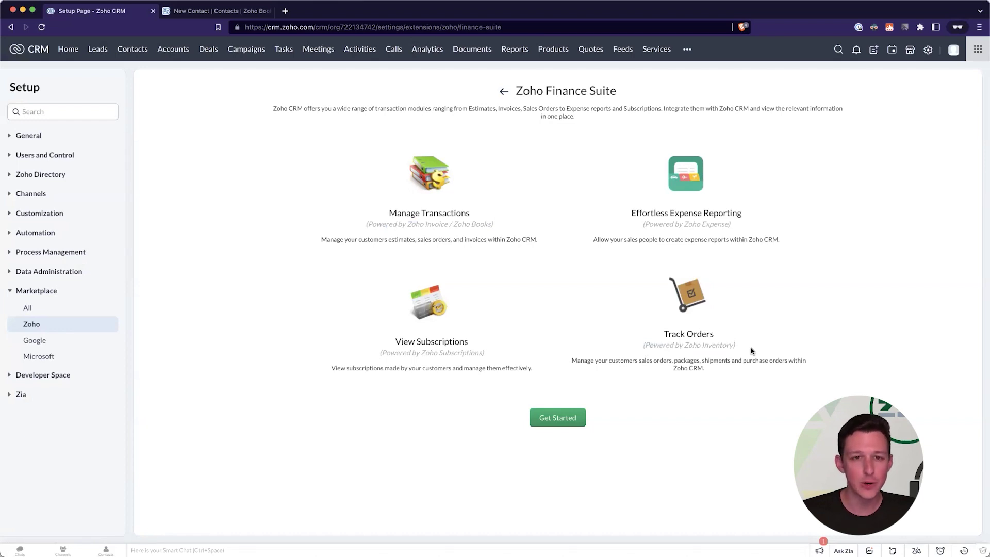
pyautogui.tripleClick(751, 349)
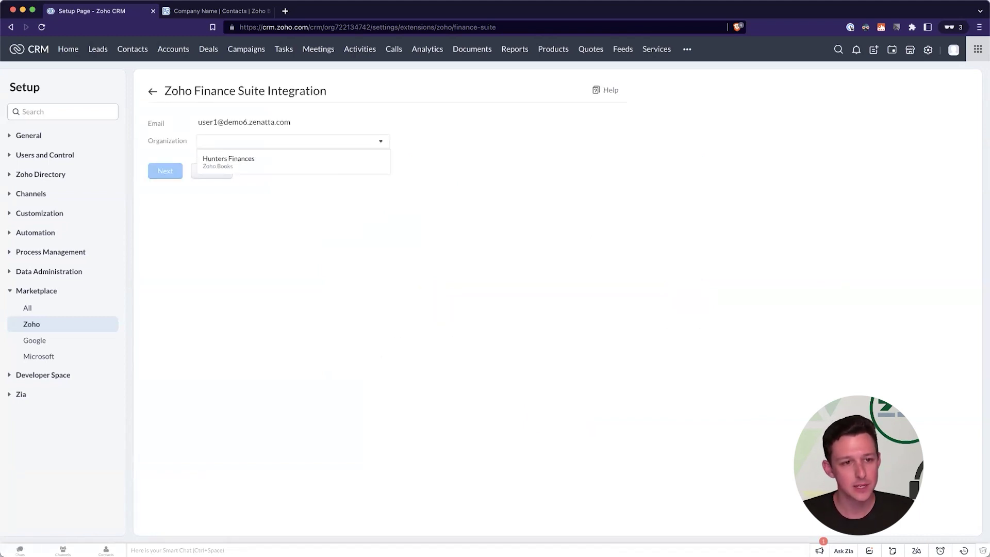
# - Select the Zoho Books organization, keep the Invoice module, and continue to Synchronization Settings
pyautogui.click(229, 161)
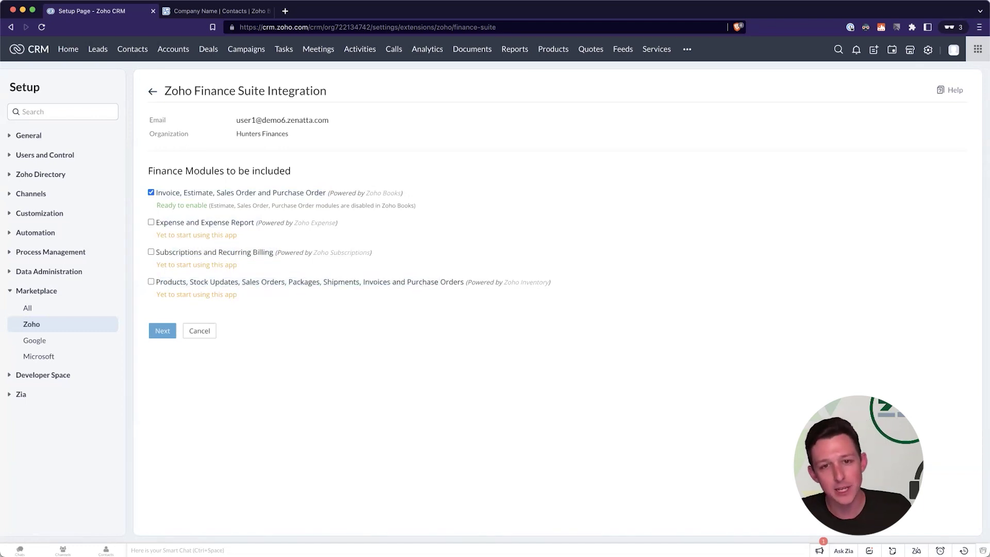
pyautogui.click(151, 192)
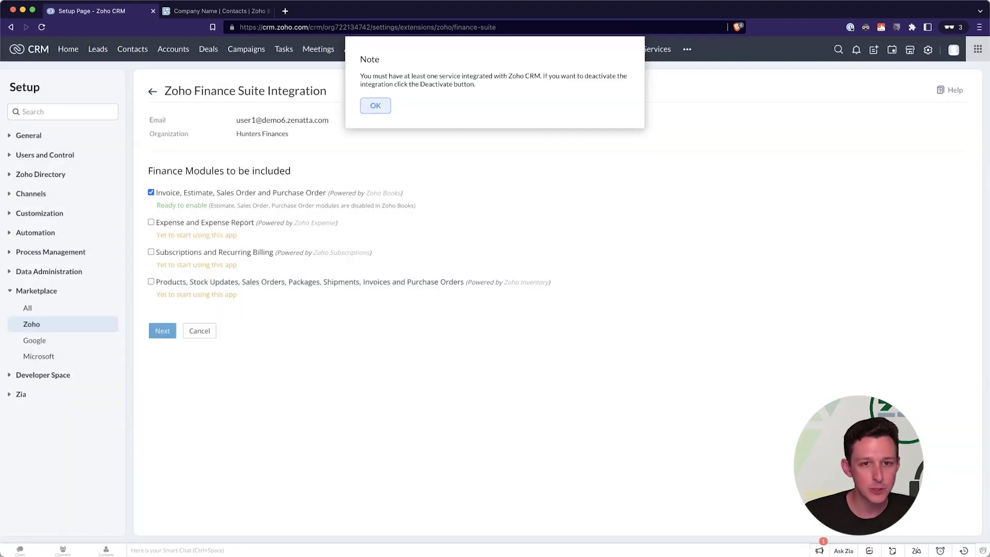
pyautogui.click(375, 105)
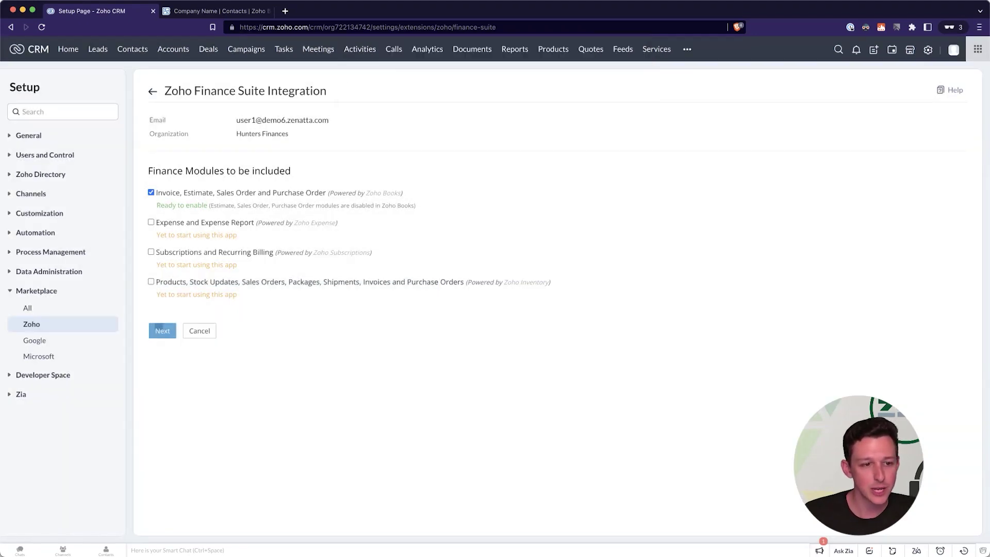
pyautogui.click(161, 331)
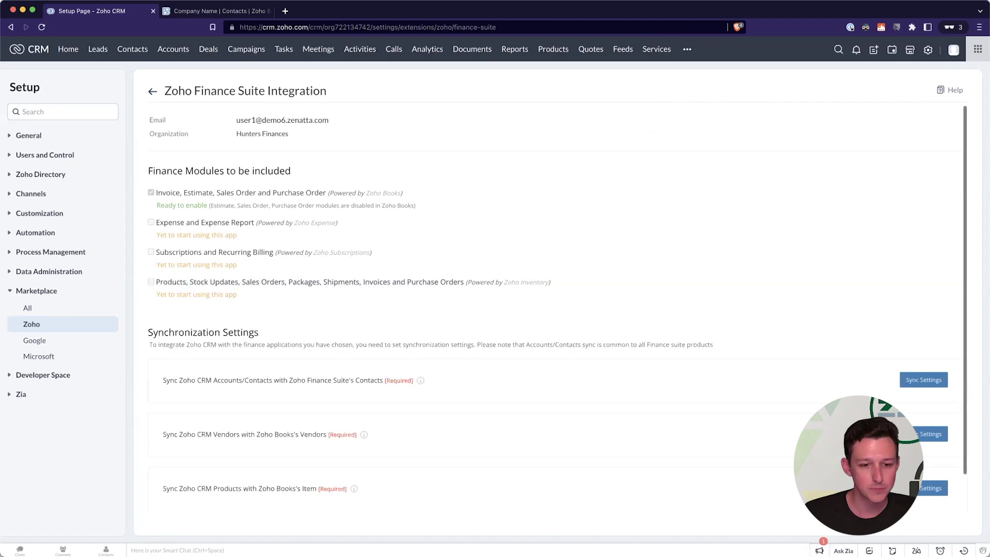
pyautogui.scroll(-1, 557, 309)
pyautogui.scroll(-2, 557, 309)
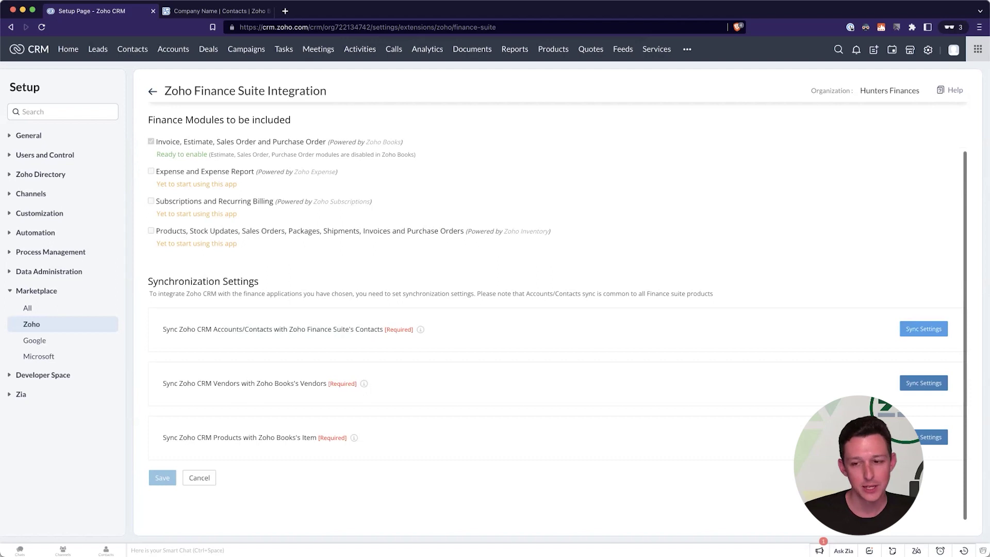
# - Open the Accounts/Contacts sync settings and review the options, keeping Clone for conflicts
pyautogui.click(924, 329)
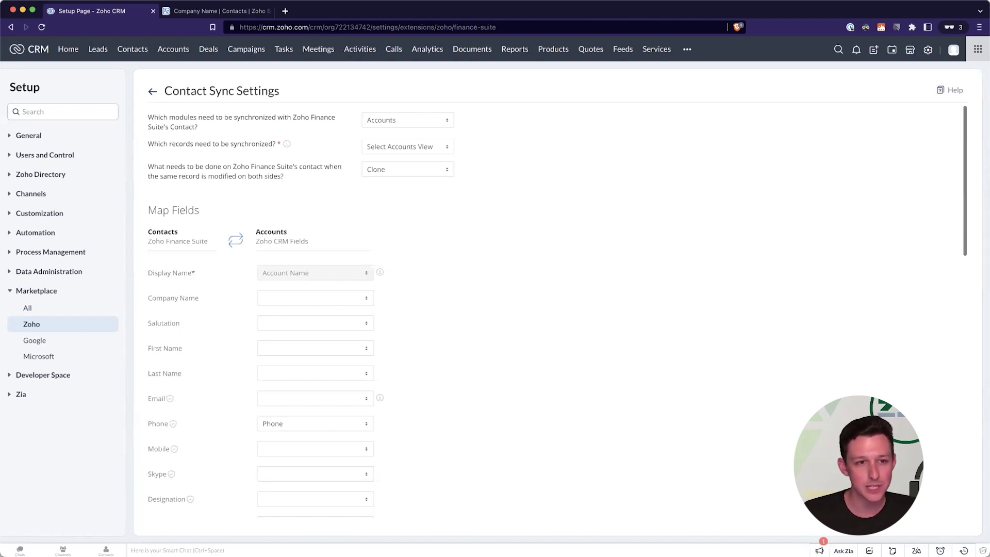
pyautogui.click(427, 120)
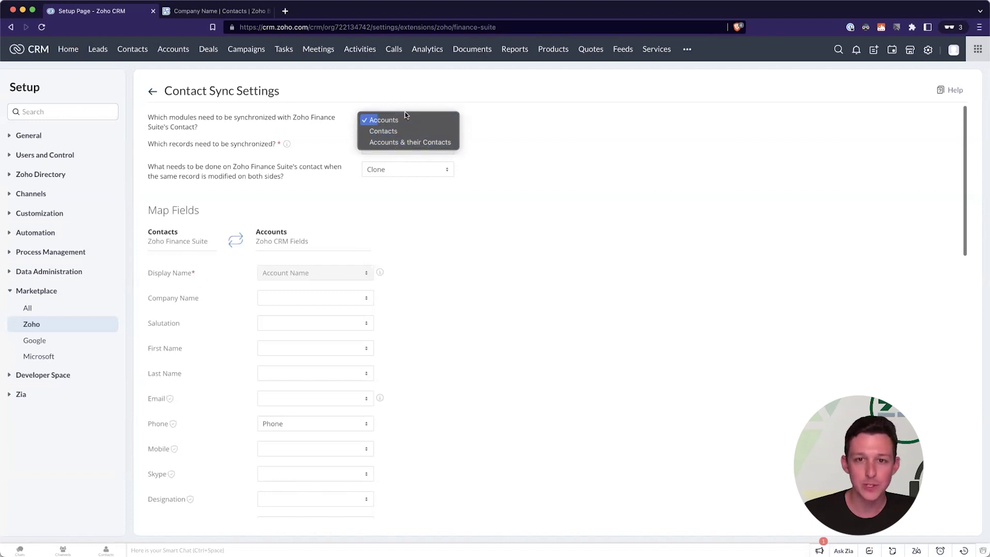
pyautogui.click(422, 167)
pyautogui.click(422, 168)
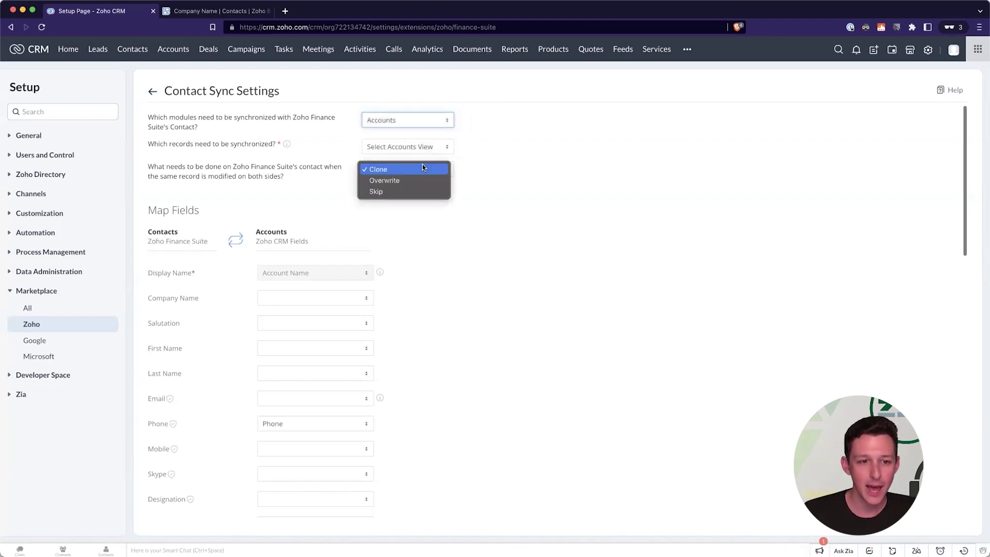
pyautogui.click(216, 175)
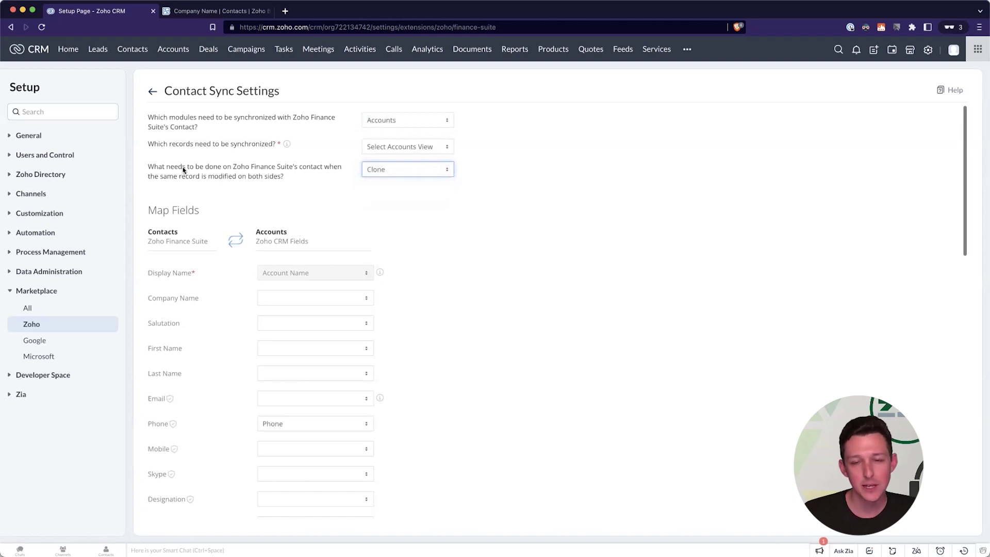
# - Choose Accounts & their Contacts as the modules to sync
pyautogui.click(295, 177)
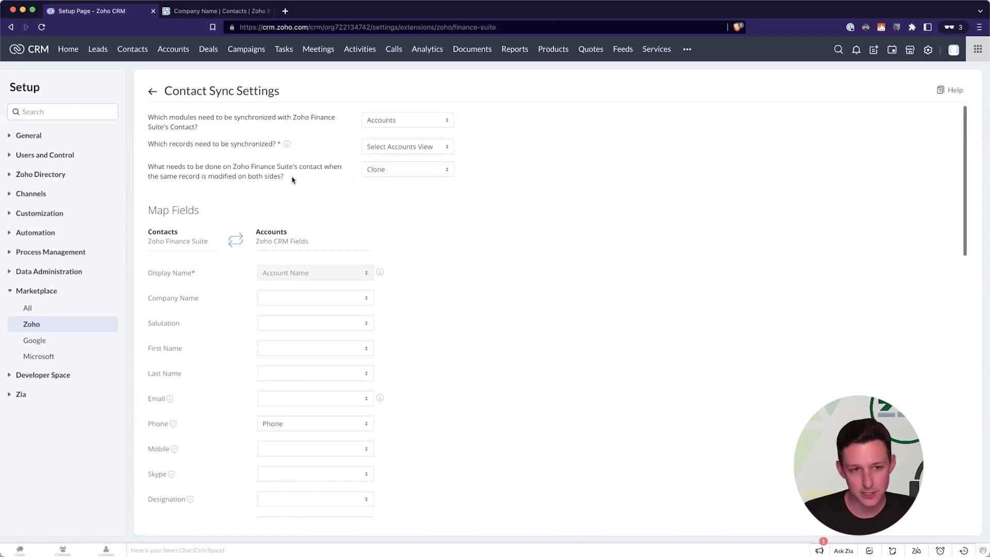
pyautogui.moveTo(287, 177); pyautogui.dragTo(191, 171)
pyautogui.click(191, 171)
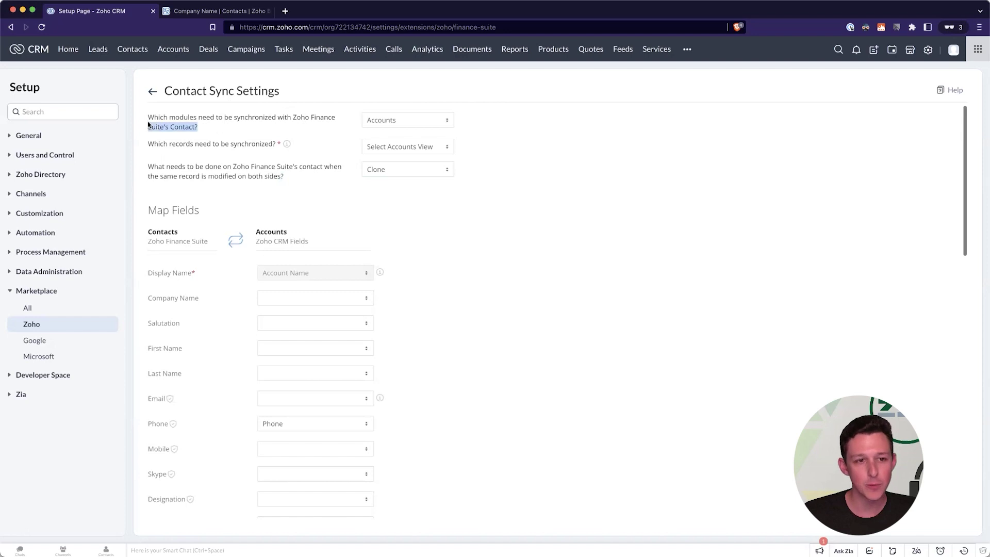
pyautogui.click(410, 122)
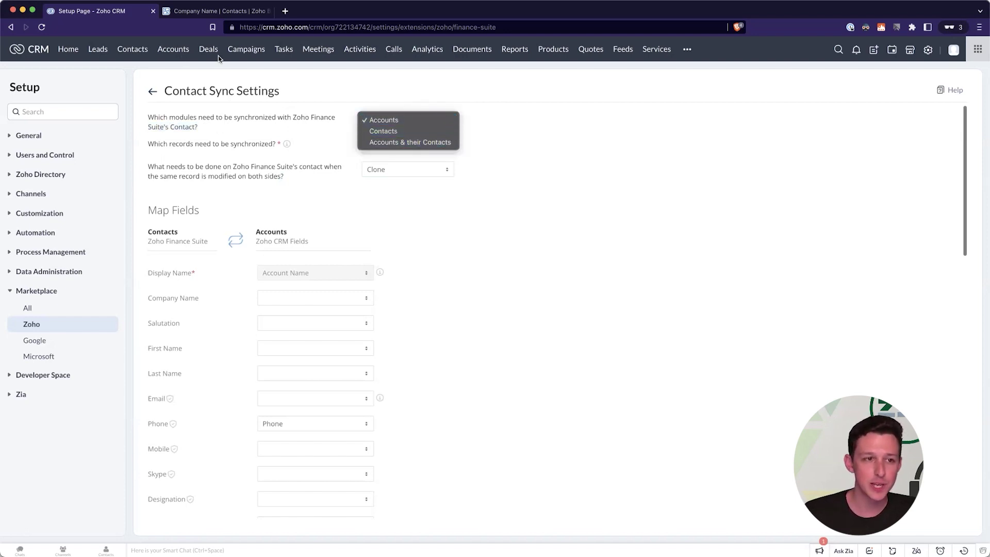
pyautogui.click(396, 145)
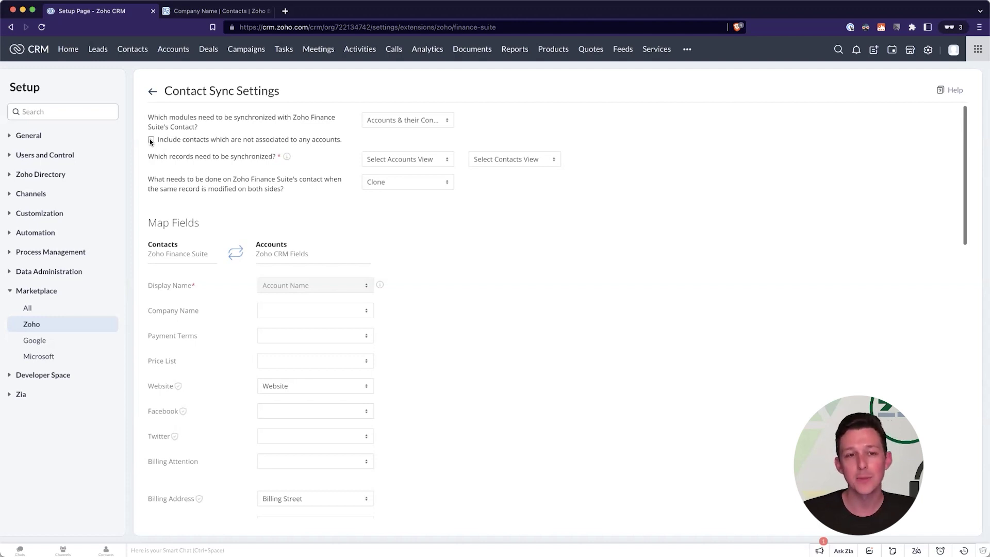
# - Also sync contacts not tied to any account
pyautogui.click(150, 139)
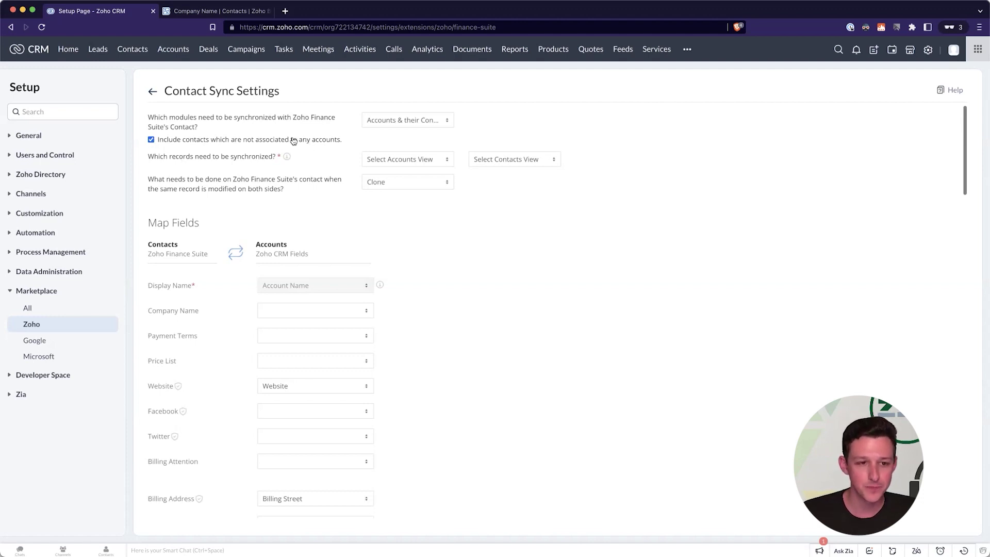
pyautogui.moveTo(164, 157); pyautogui.dragTo(259, 157)
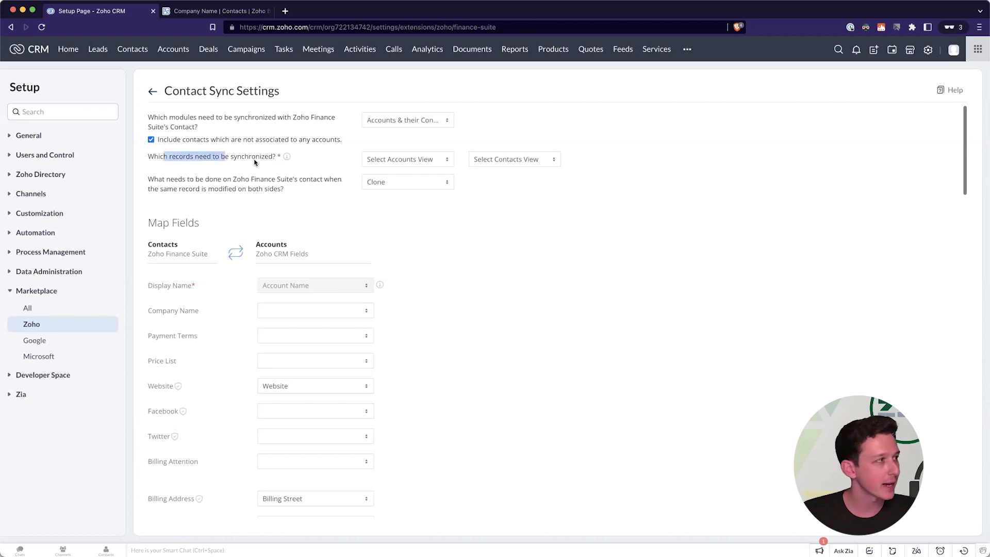
pyautogui.click(498, 217)
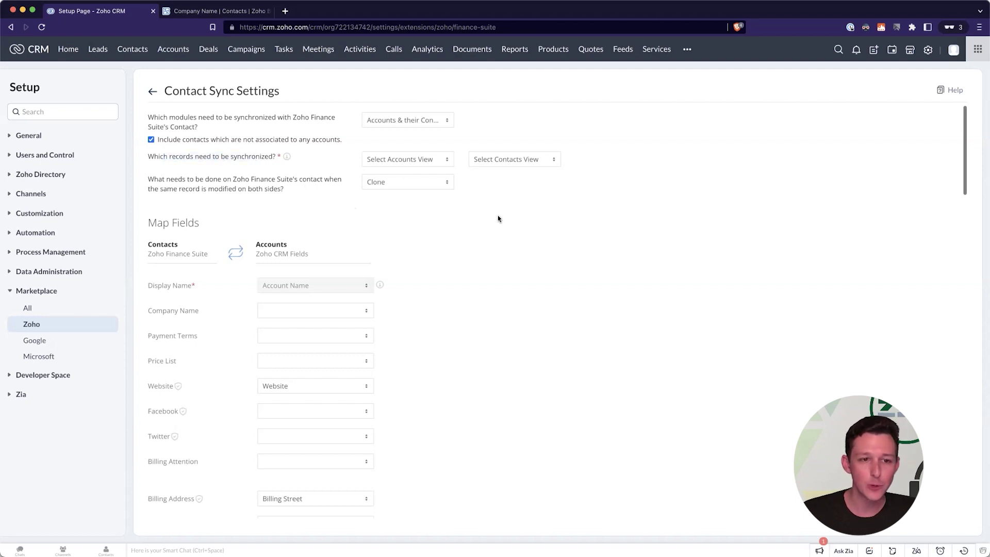
pyautogui.moveTo(284, 192); pyautogui.dragTo(224, 189)
pyautogui.click(354, 174)
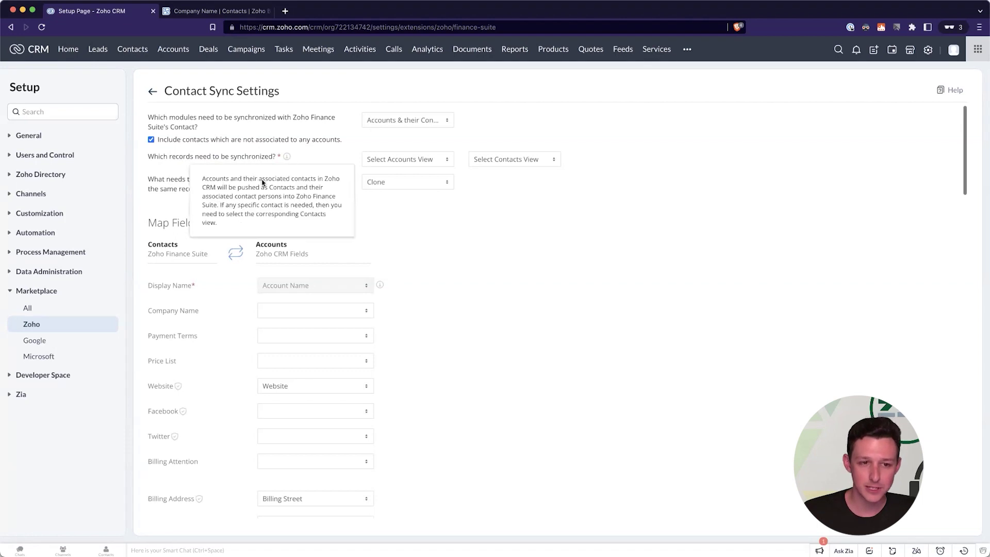
# - Open the Clone dropdown for contacts modified on both sides
pyautogui.moveTo(196, 179); pyautogui.dragTo(295, 192)
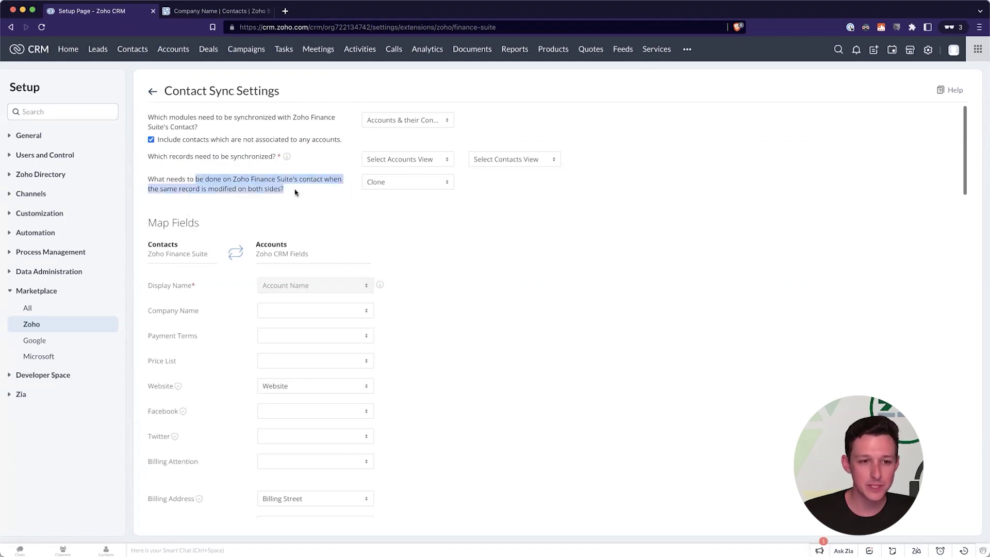
pyautogui.click(296, 193)
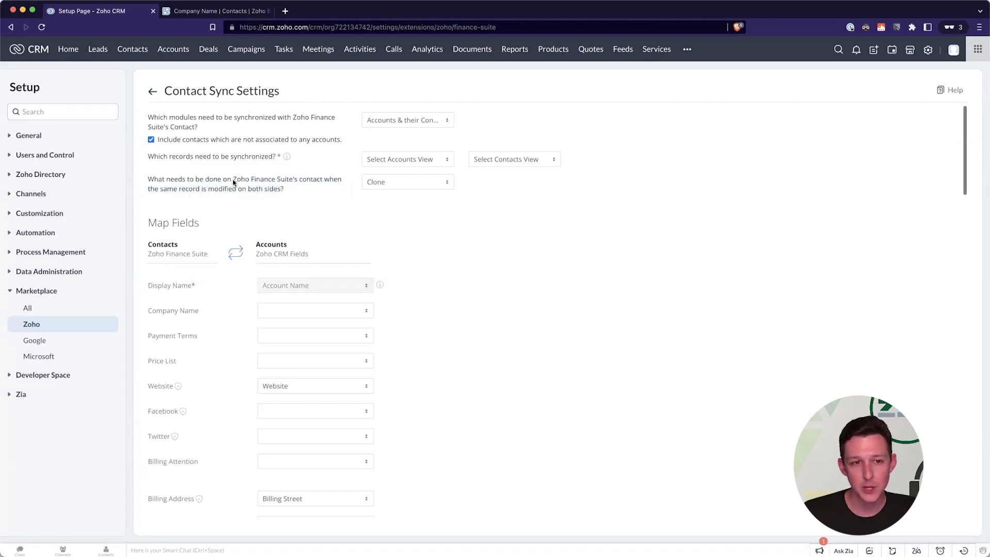
pyautogui.moveTo(233, 181); pyautogui.dragTo(298, 182)
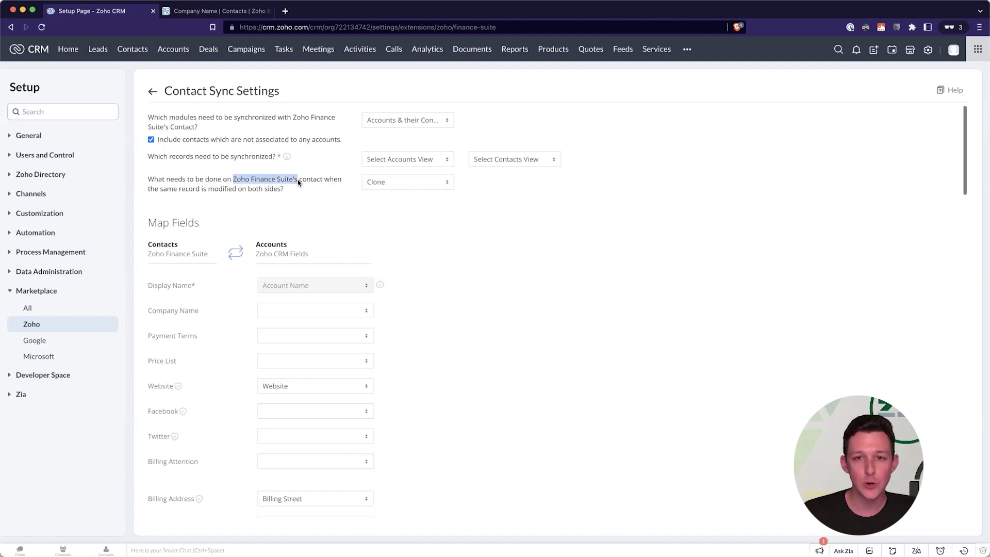
pyautogui.click(311, 177)
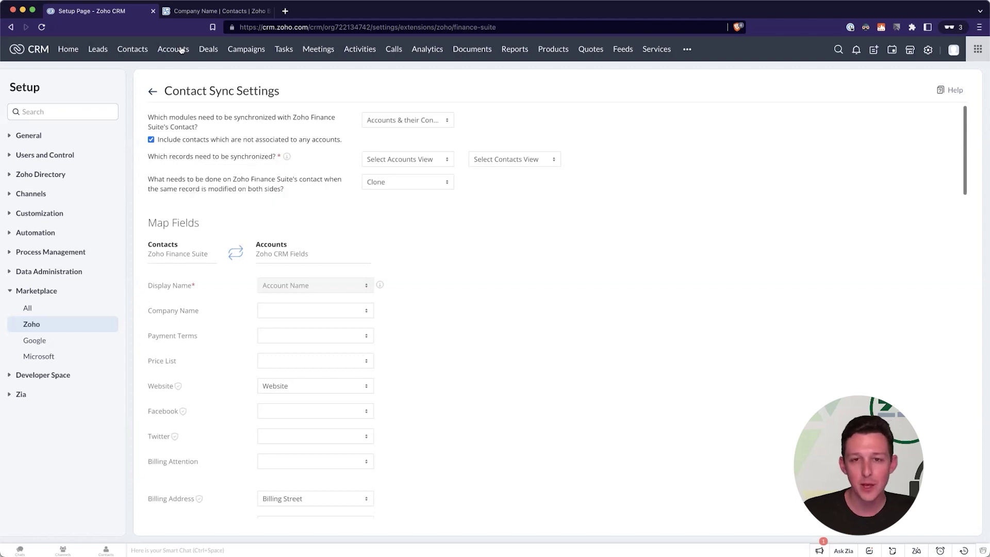
pyautogui.click(389, 184)
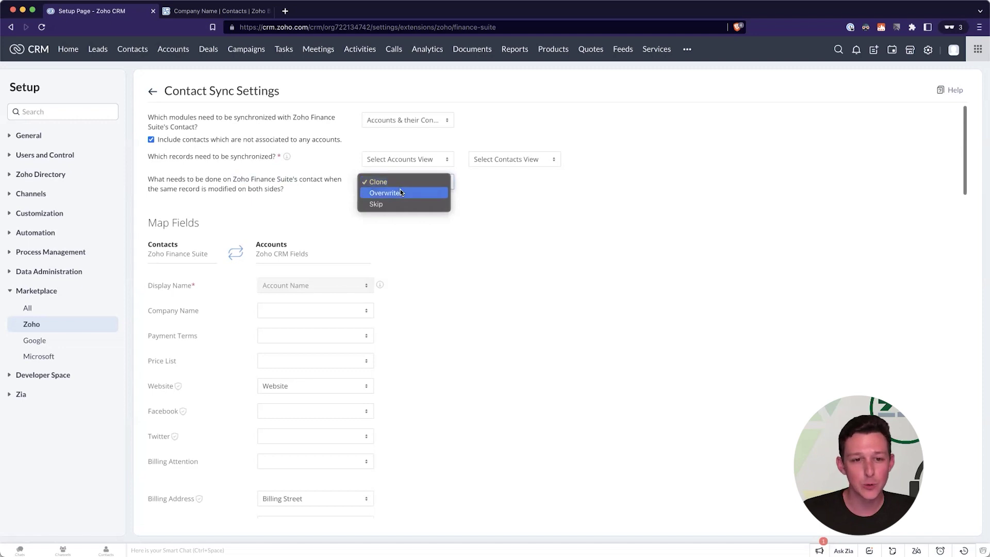
# - Set conflict handling for records modified on both sides to Overwrite
pyautogui.click(321, 189)
pyautogui.click(390, 184)
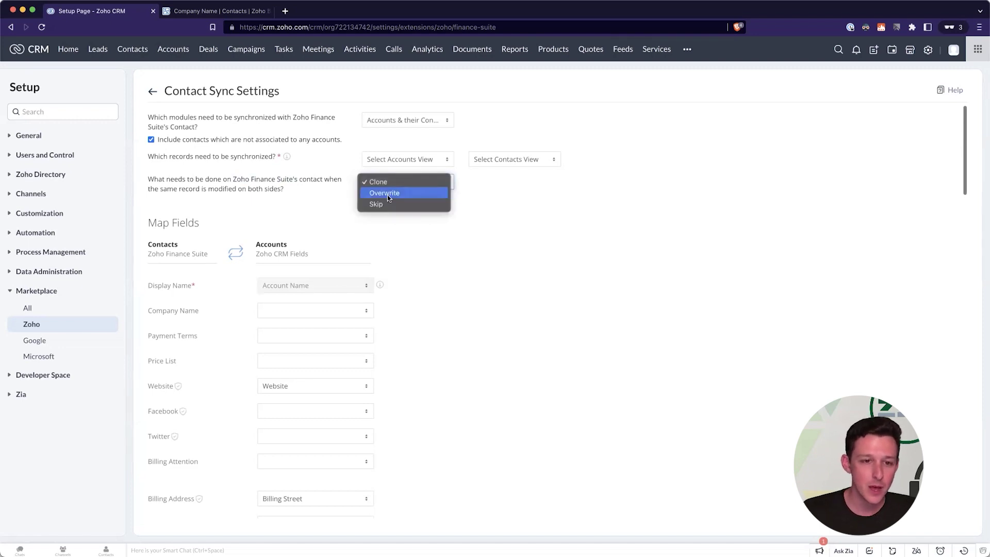
pyautogui.click(388, 195)
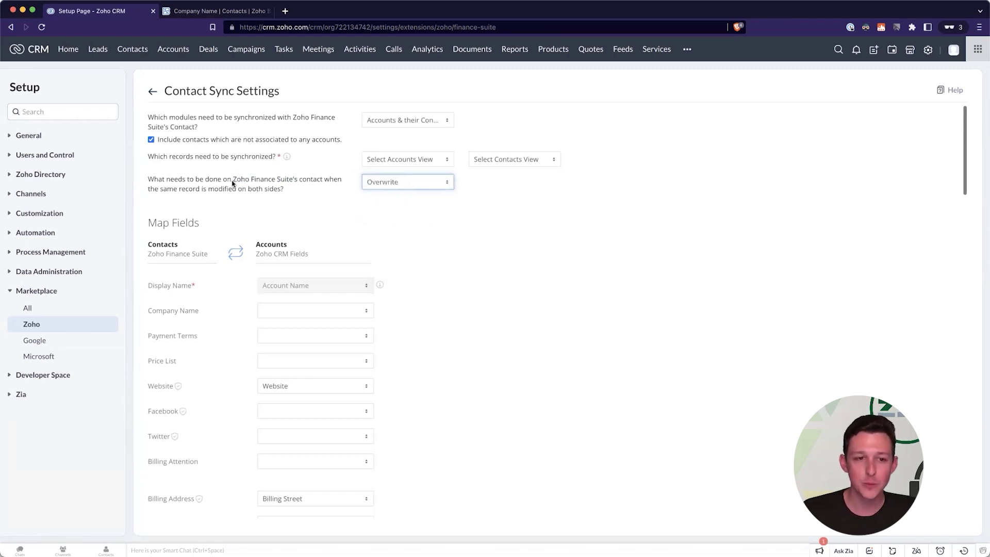
pyautogui.moveTo(232, 181); pyautogui.dragTo(296, 183)
pyautogui.click(296, 183)
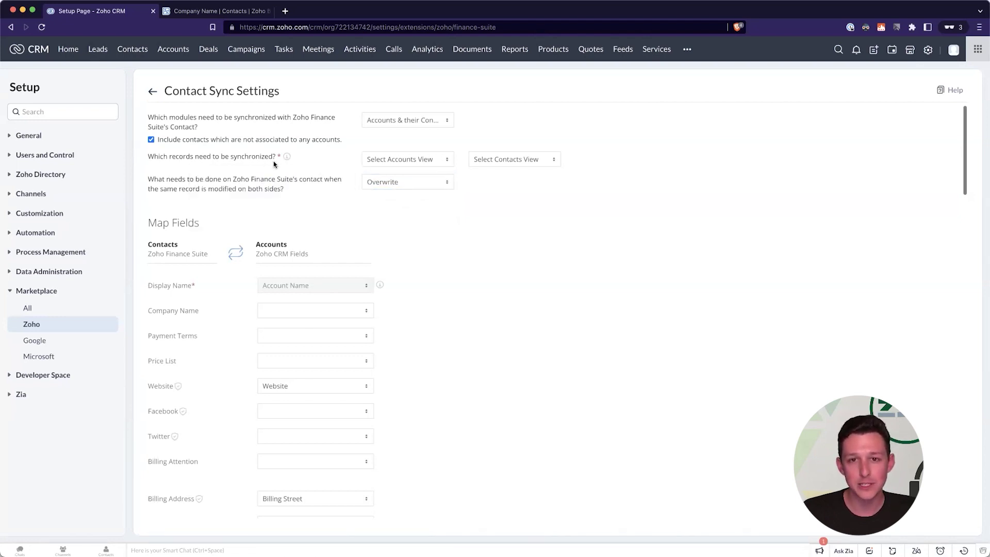
# - Change the conflict handling to Skip
pyautogui.click(409, 184)
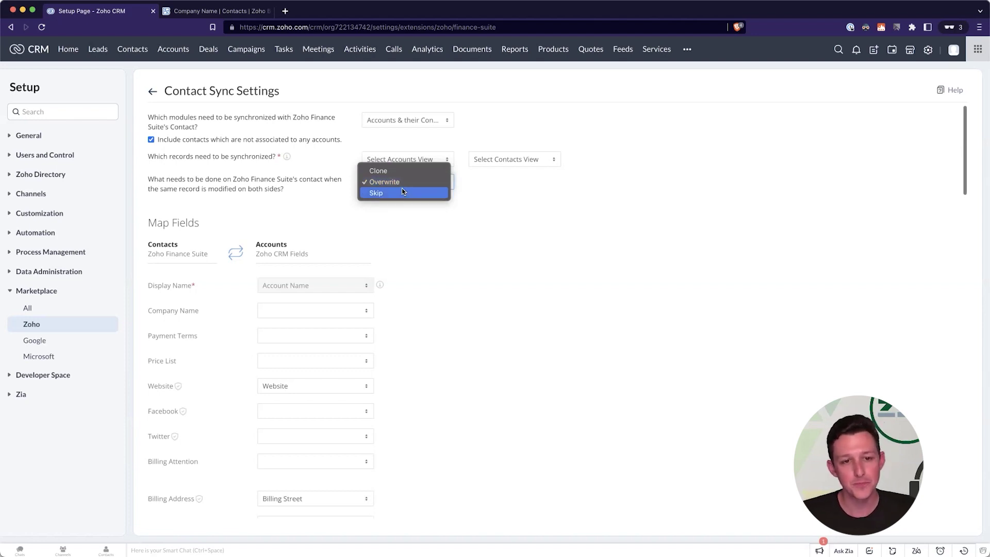
pyautogui.click(400, 193)
pyautogui.click(414, 179)
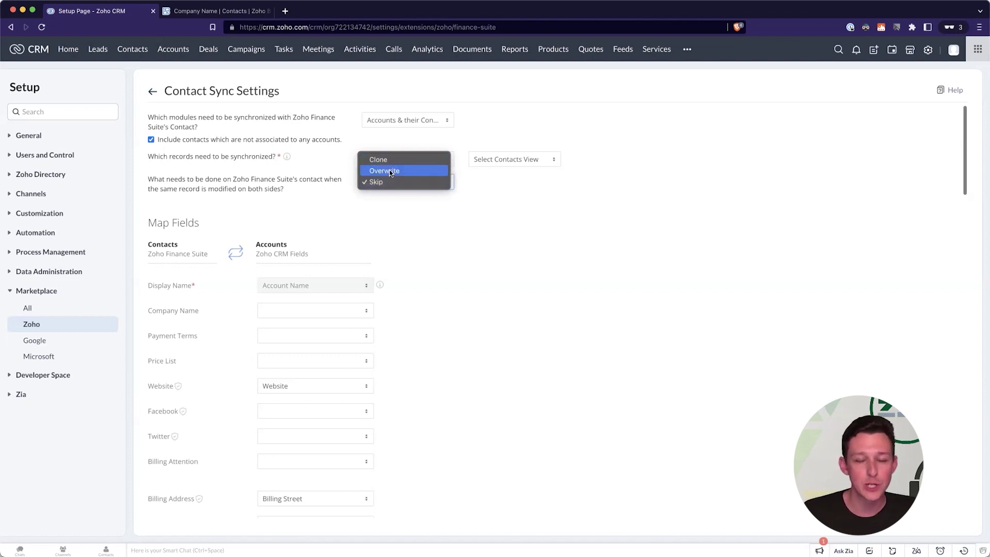
pyautogui.click(279, 160)
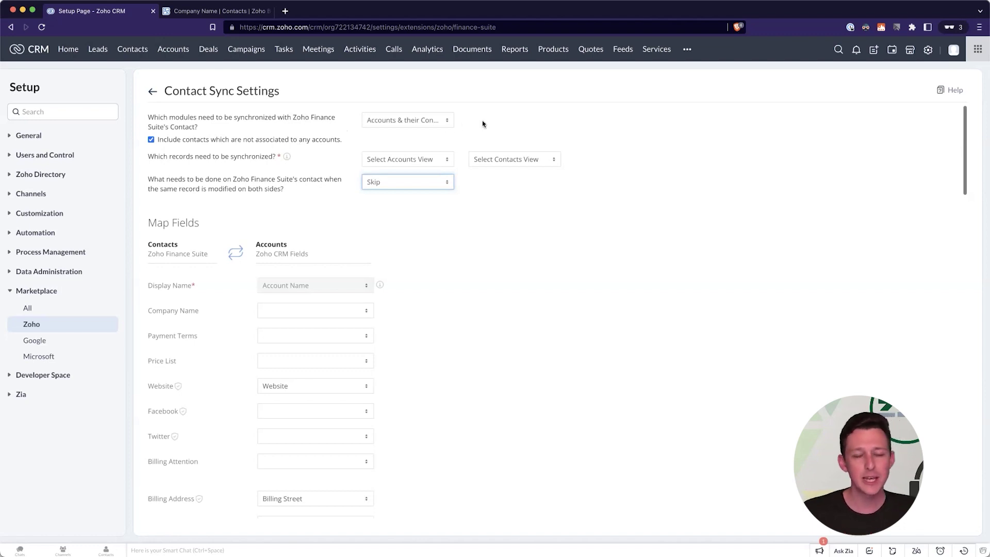
# - Recheck the module list and conflict options, leaving Skip selected
pyautogui.click(449, 121)
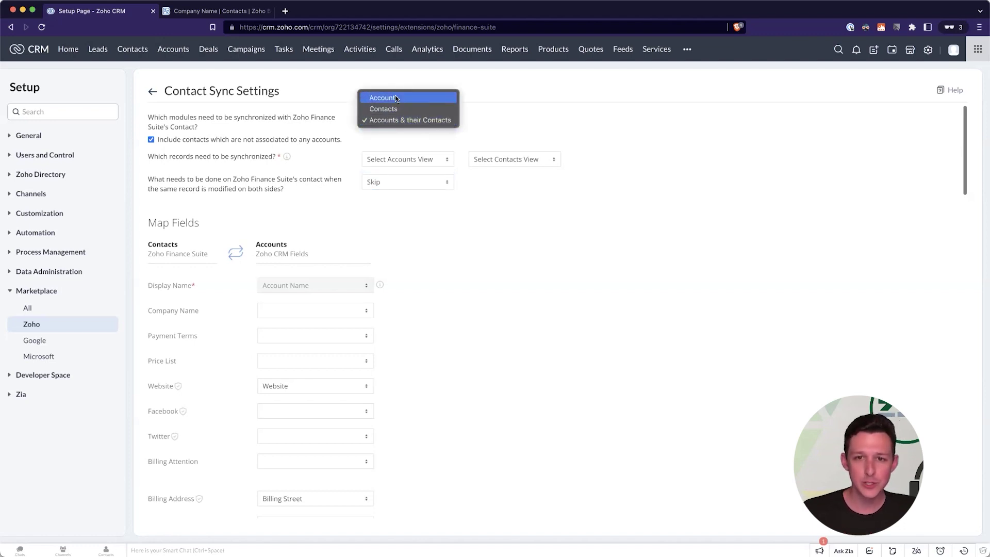
pyautogui.click(305, 121)
pyautogui.click(420, 184)
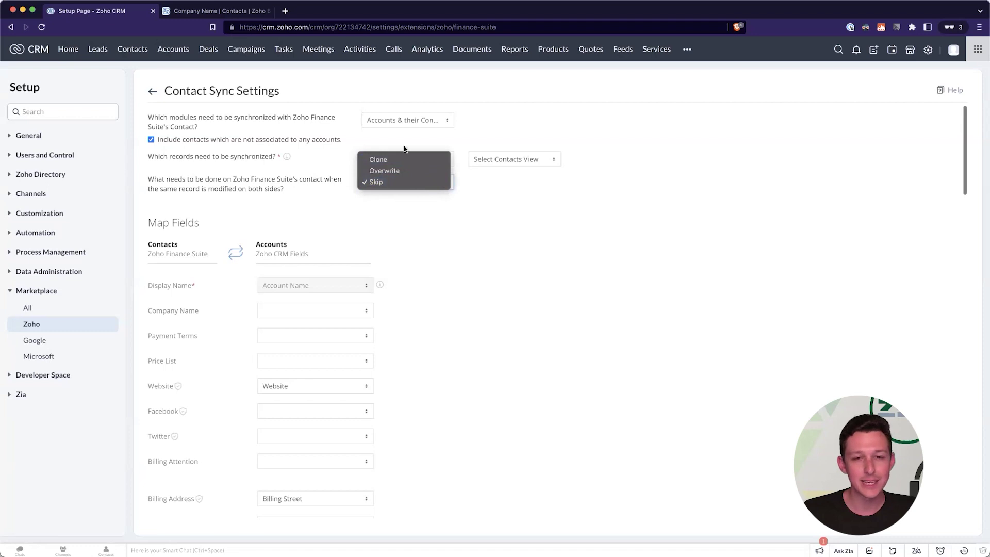
pyautogui.click(465, 188)
pyautogui.click(444, 183)
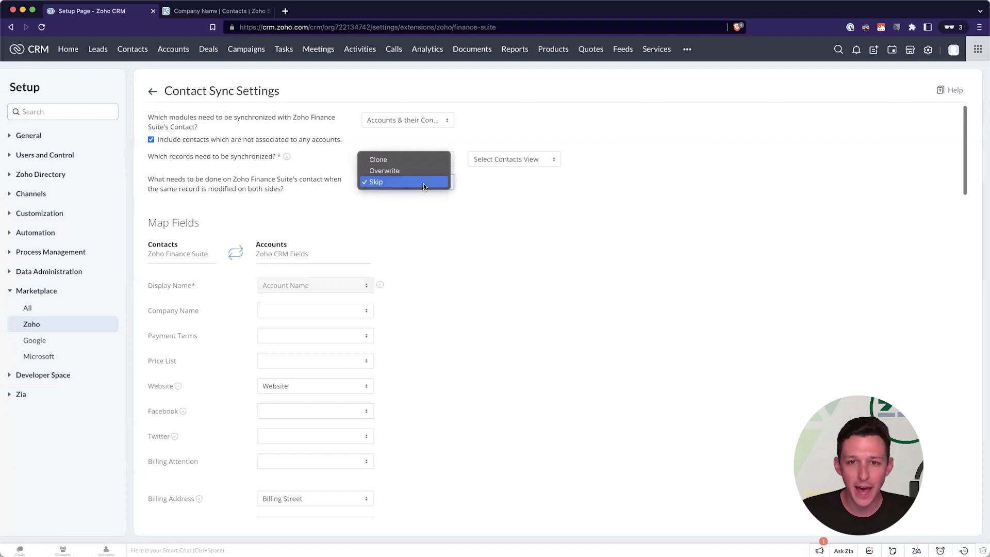
pyautogui.click(424, 183)
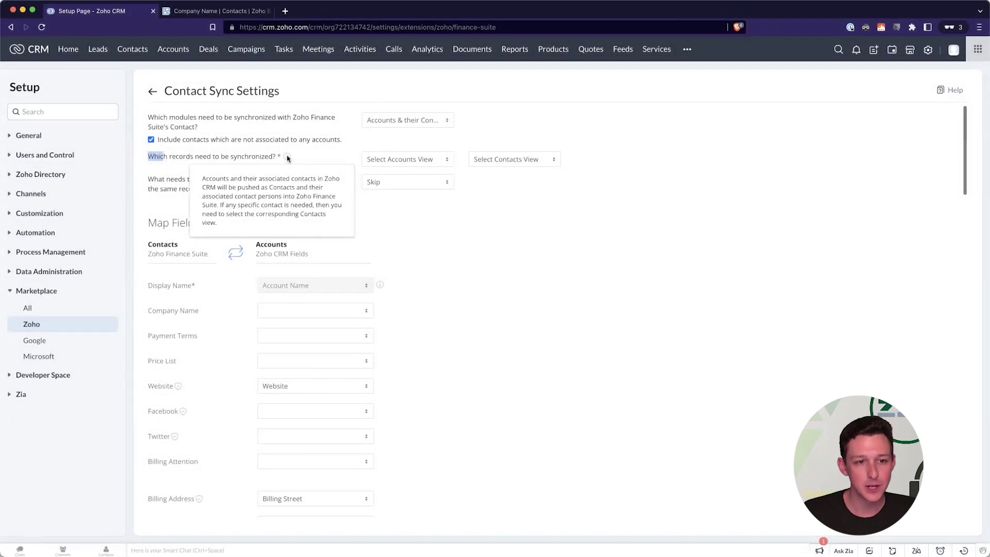
pyautogui.click(416, 158)
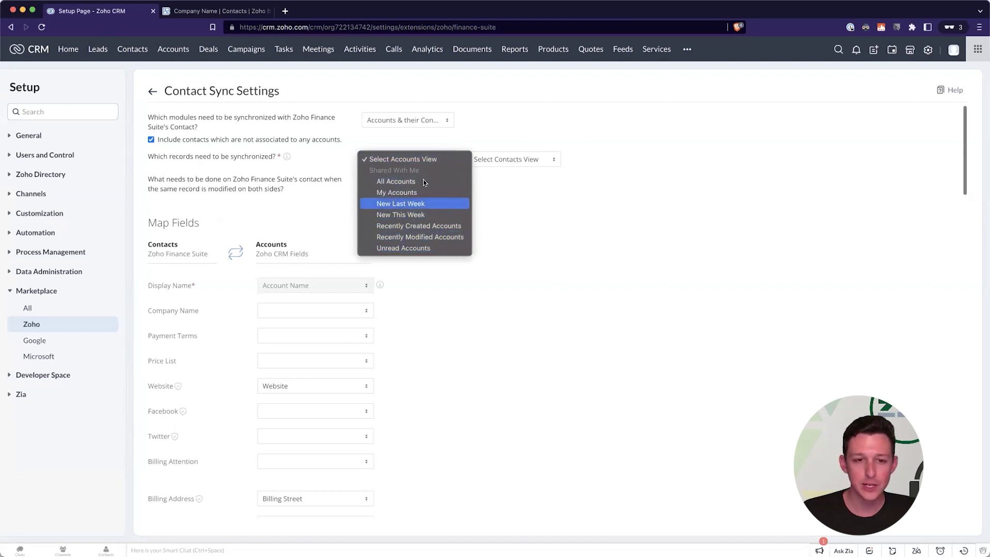
pyautogui.click(496, 160)
pyautogui.click(506, 155)
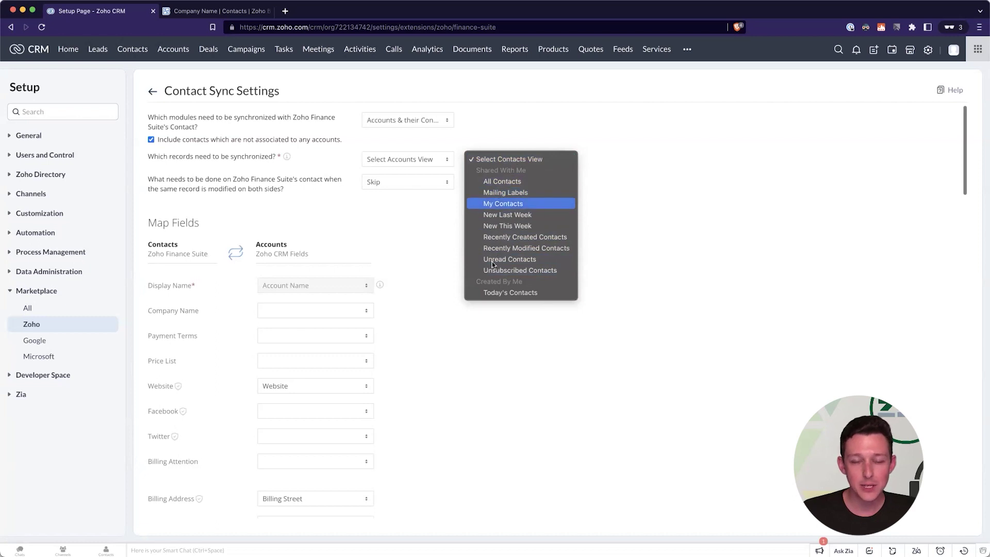
pyautogui.click(531, 125)
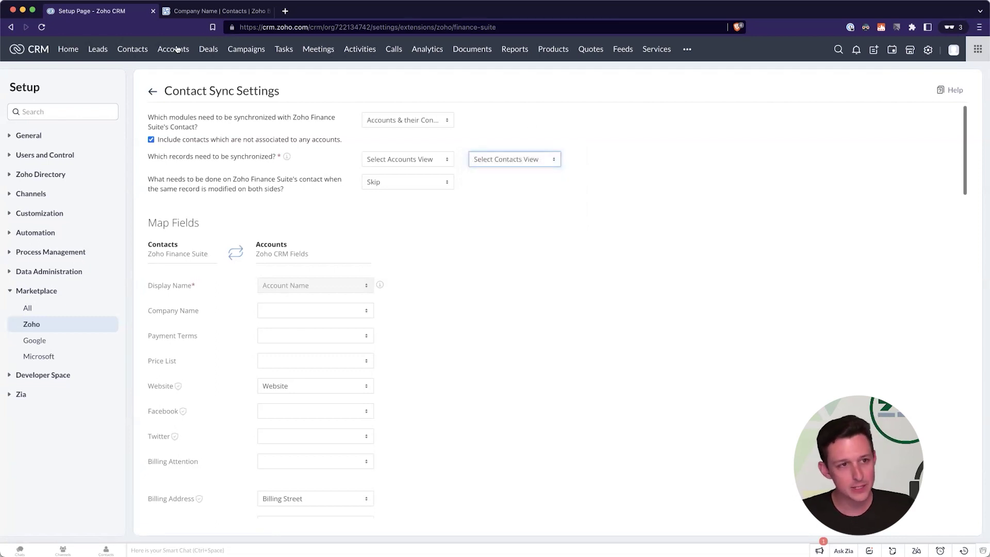
# - Open Accounts in a new tab and view Truhlar And Truhlar, keeping Account Type Supplier
pyautogui.moveTo(198, 21); pyautogui.dragTo(203, 12)
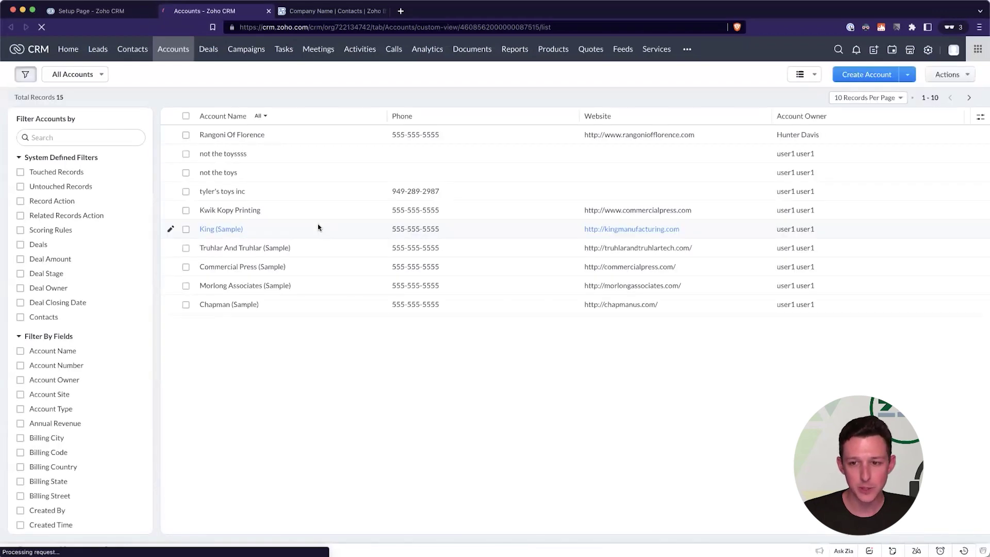
pyautogui.click(239, 248)
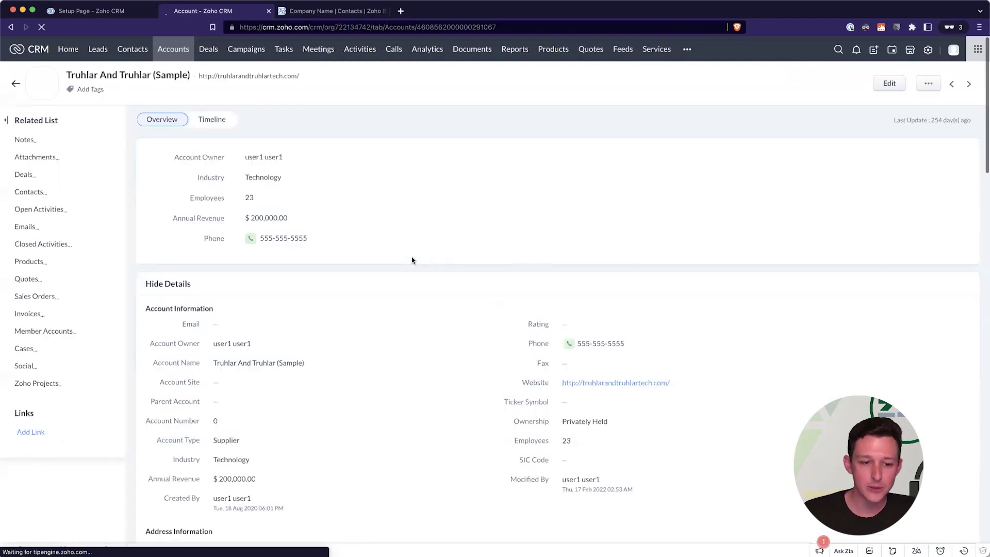
pyautogui.scroll(-5, 412, 260)
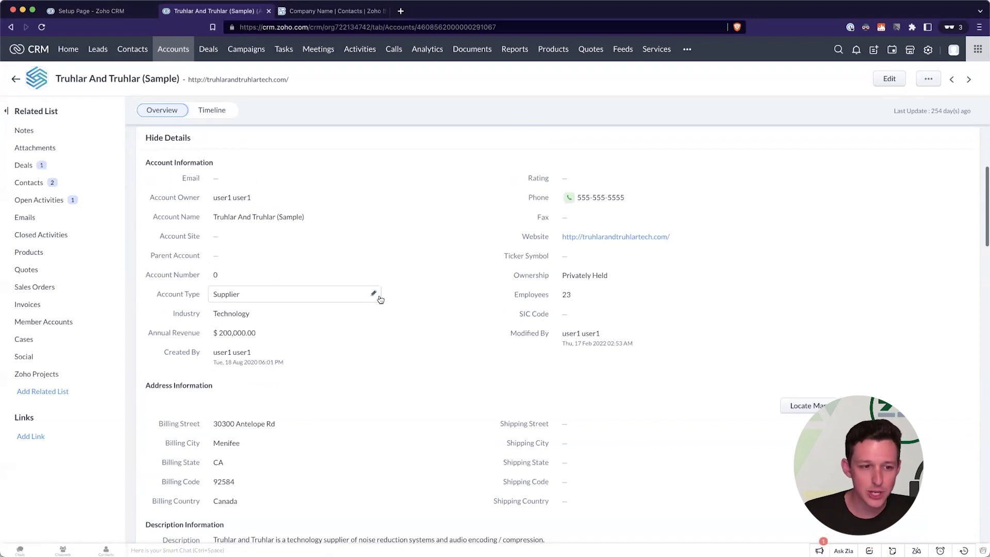
pyautogui.click(296, 295)
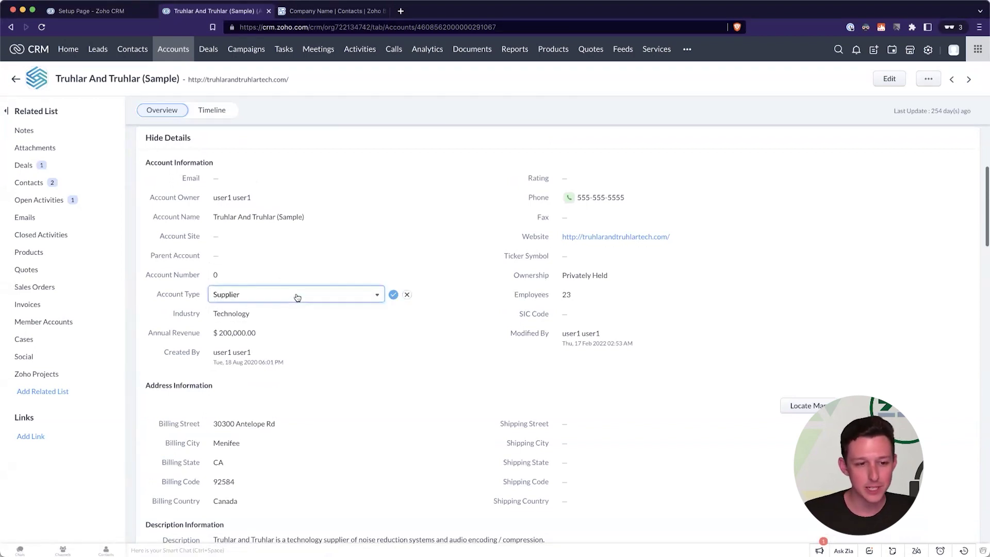
pyautogui.click(296, 295)
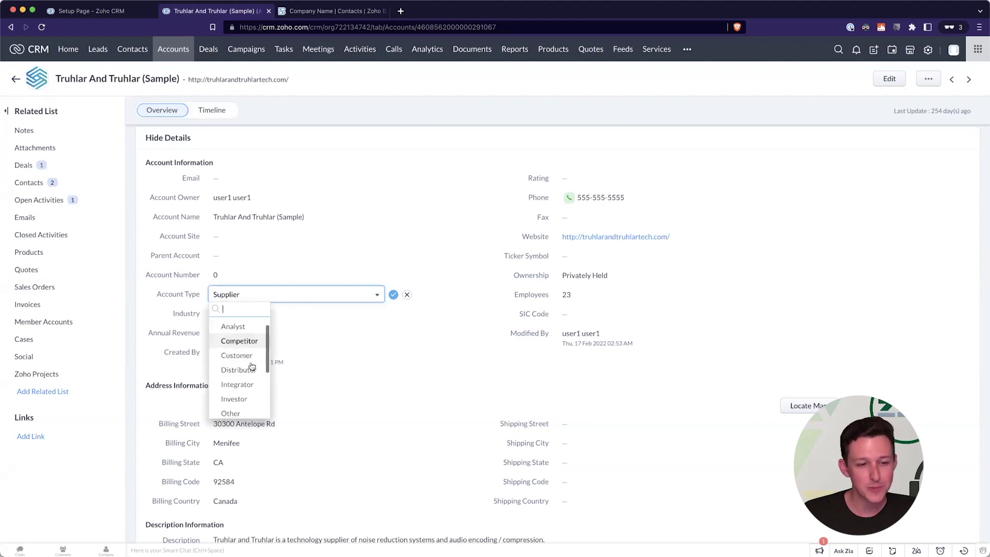
pyautogui.click(407, 296)
# - Return to the All Accounts list without changing its columns
pyautogui.click(16, 79)
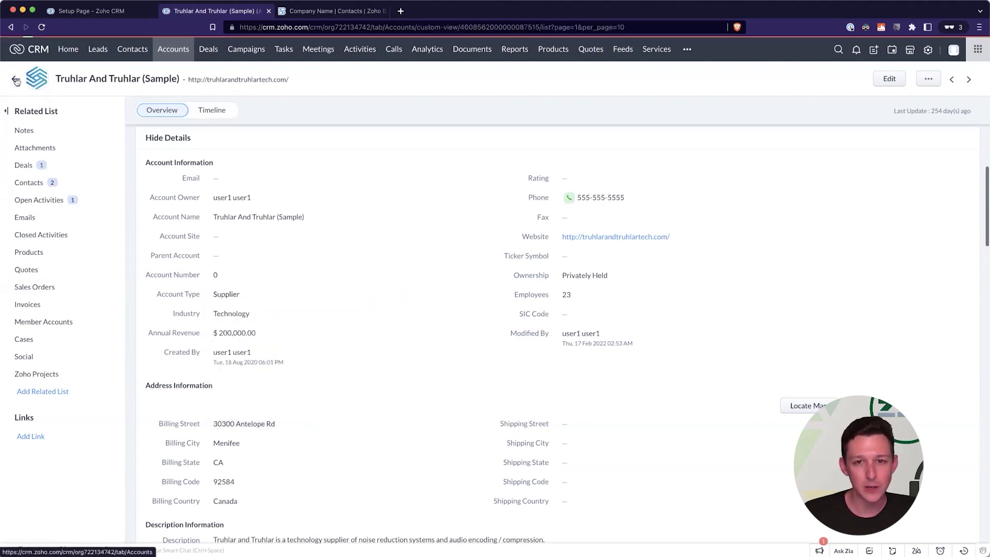
pyautogui.click(119, 74)
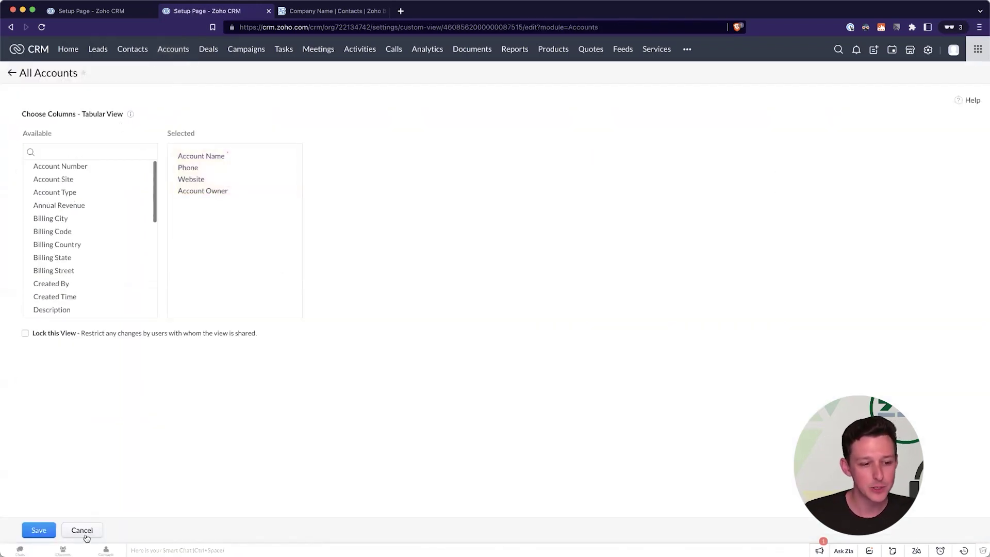
pyautogui.click(82, 531)
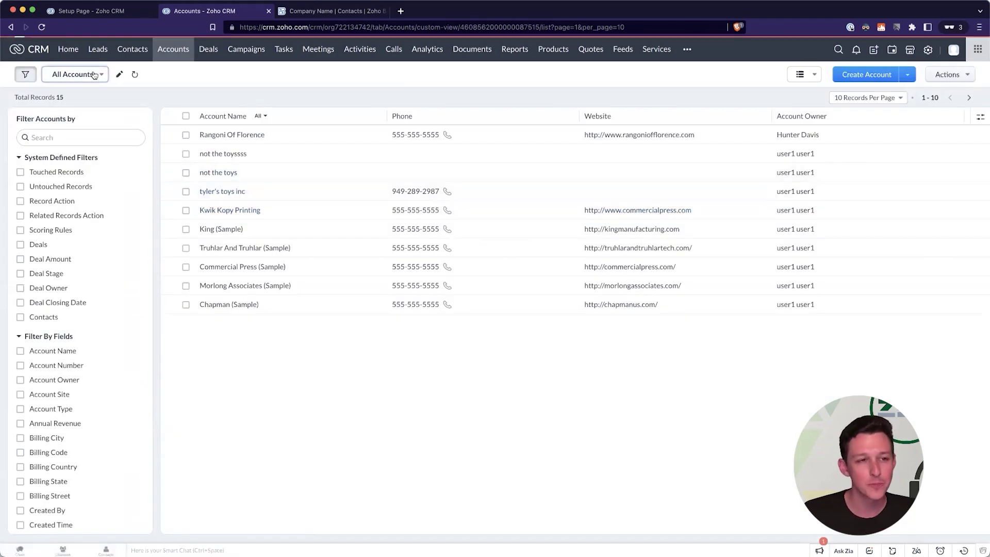
# - Create the 'Customer Accounts' view with the criterion Account Type is Customer
pyautogui.click(77, 74)
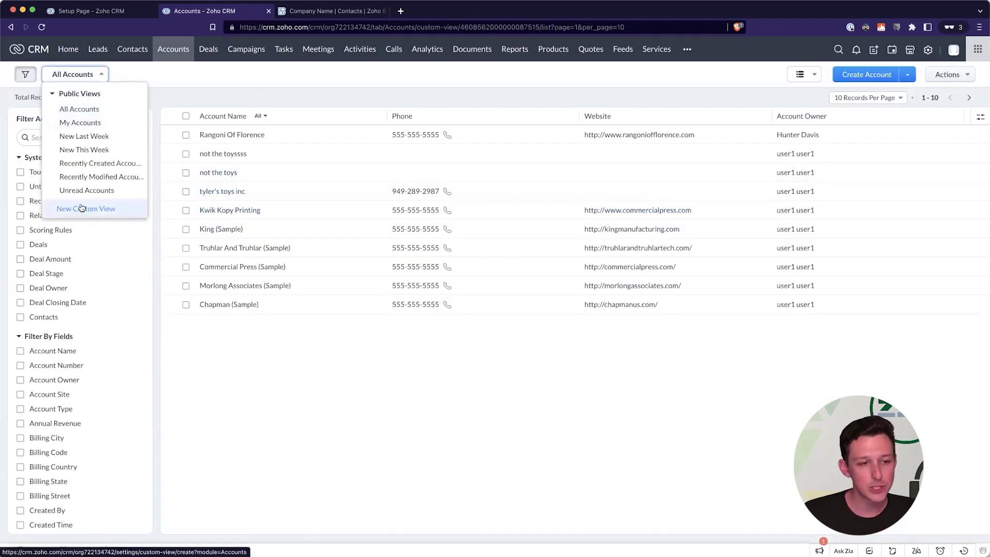
pyautogui.click(81, 208)
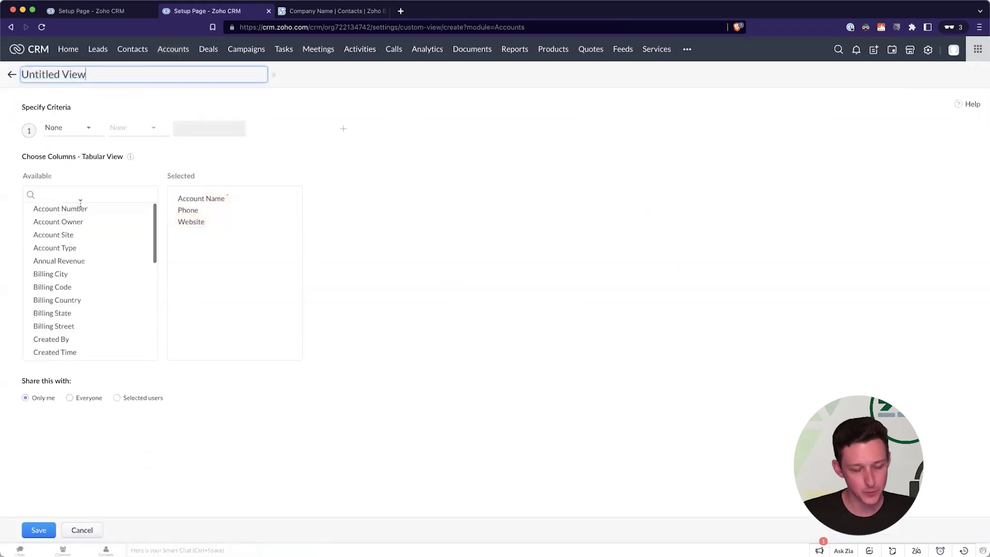
pyautogui.write('Customer Accounts')
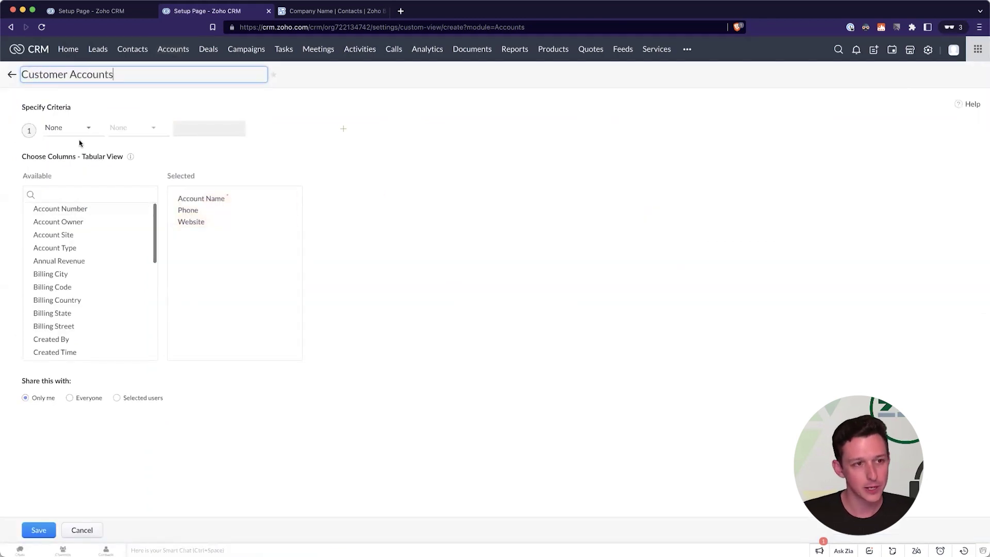
pyautogui.click(83, 134)
pyautogui.write('type')
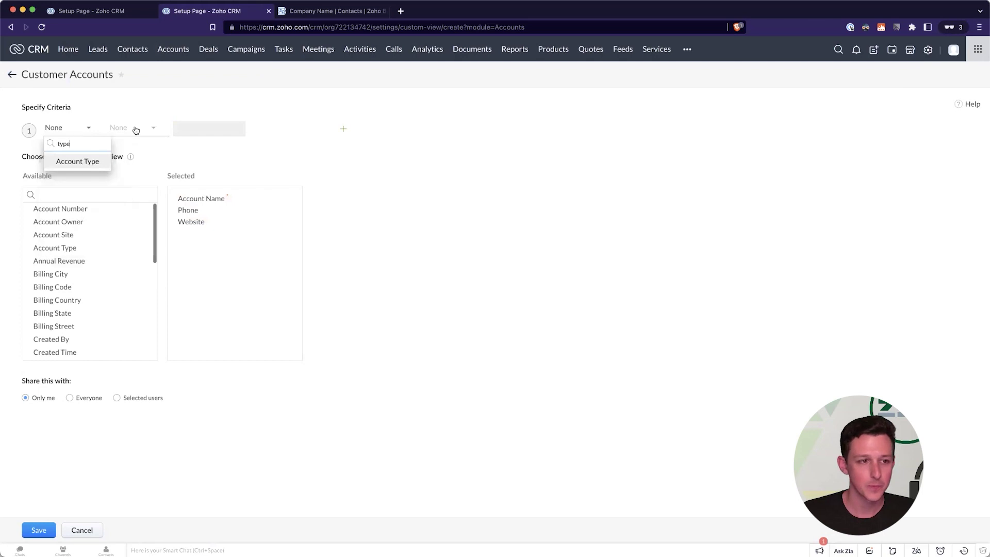
pyautogui.press('Return')
pyautogui.click(145, 130)
pyautogui.press('Return')
pyautogui.click(206, 130)
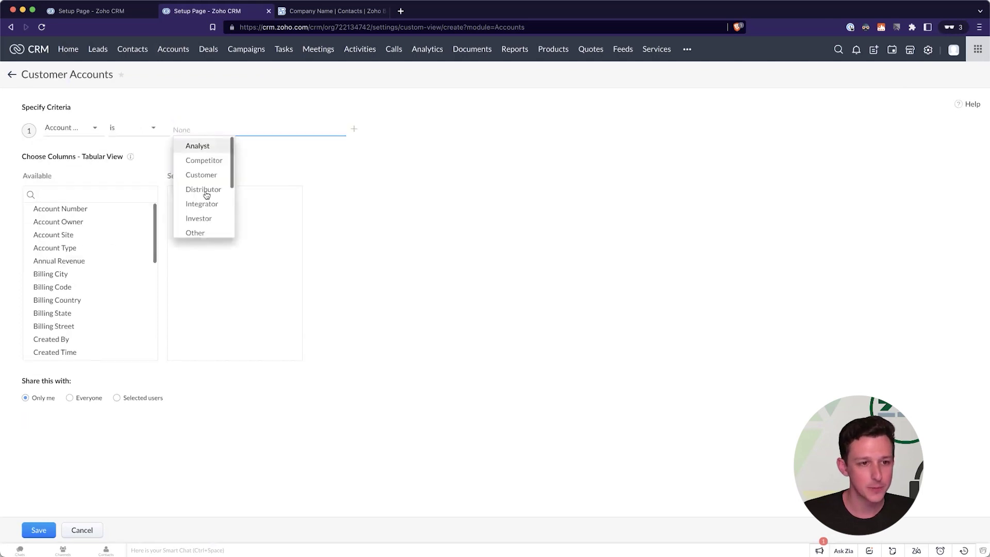
pyautogui.click(204, 176)
pyautogui.click(164, 233)
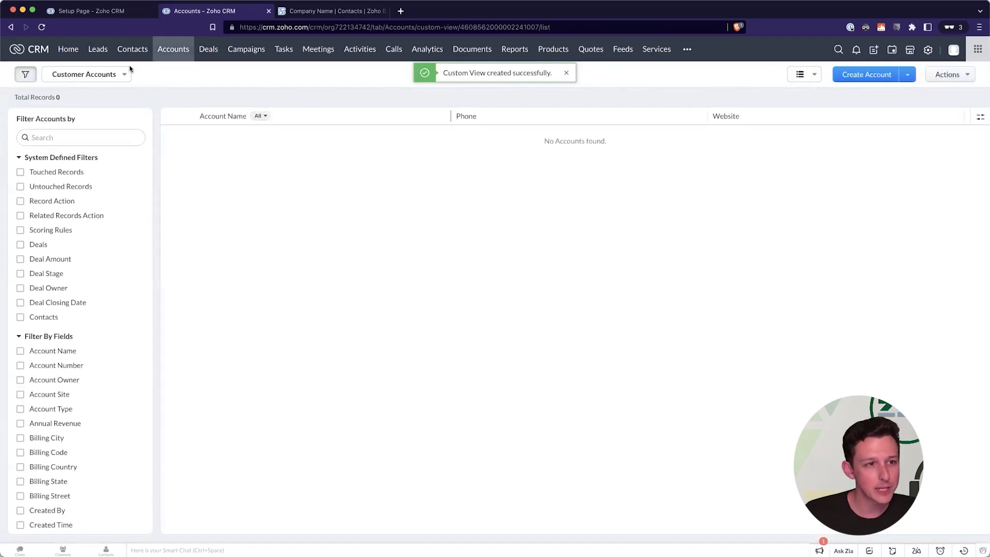
# - In All Accounts, select Kwik Kopy Printing, King and Truhlar And Truhlar
pyautogui.click(116, 77)
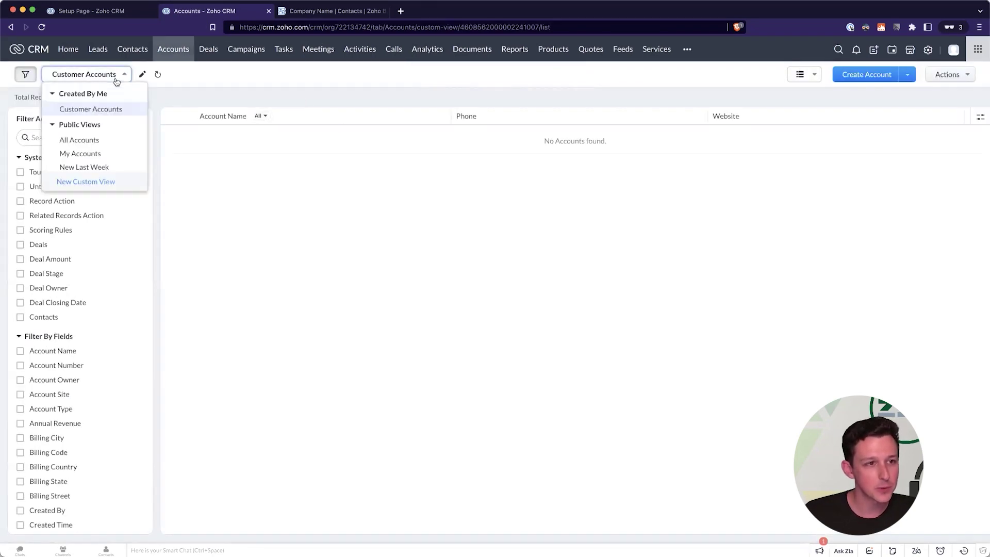
pyautogui.click(101, 138)
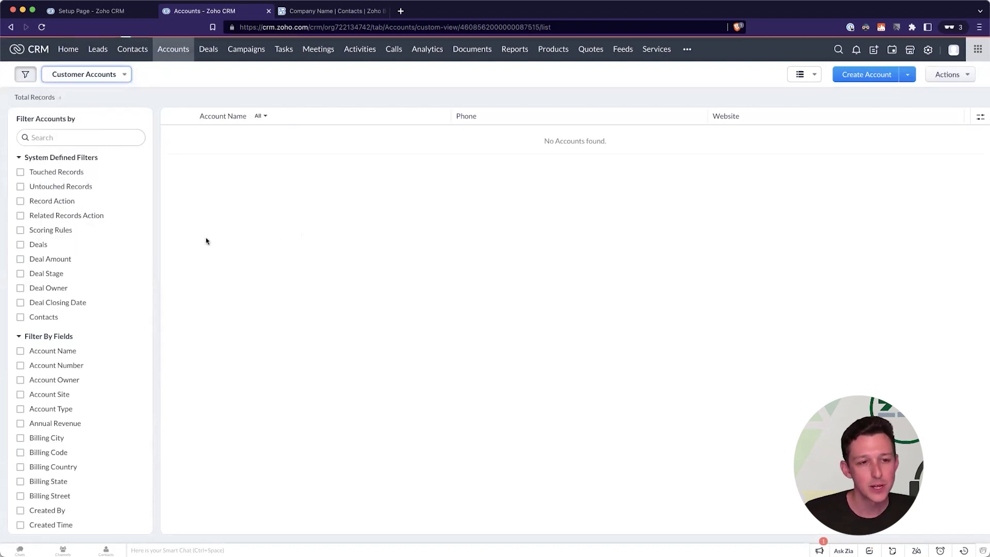
pyautogui.click(187, 215)
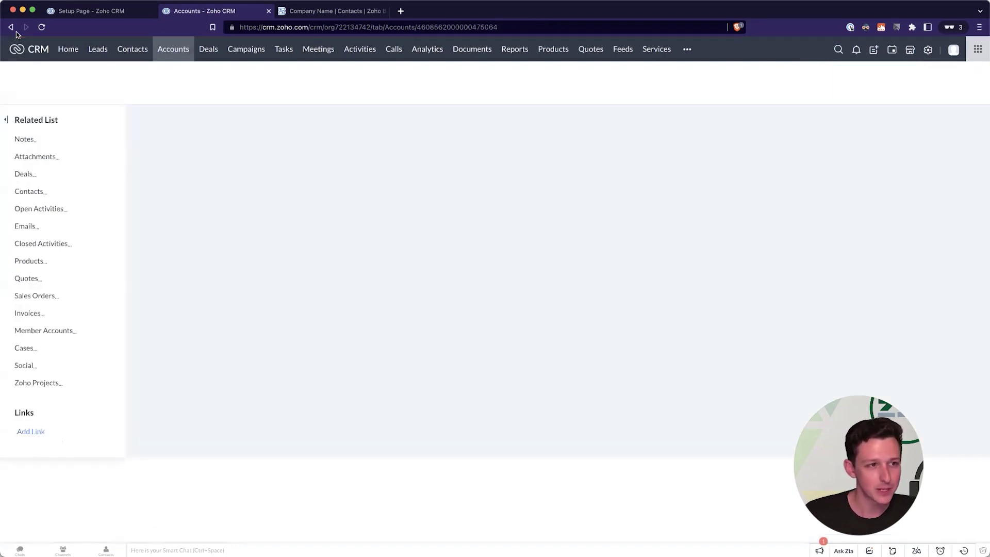
pyautogui.press('super+bracketleft')
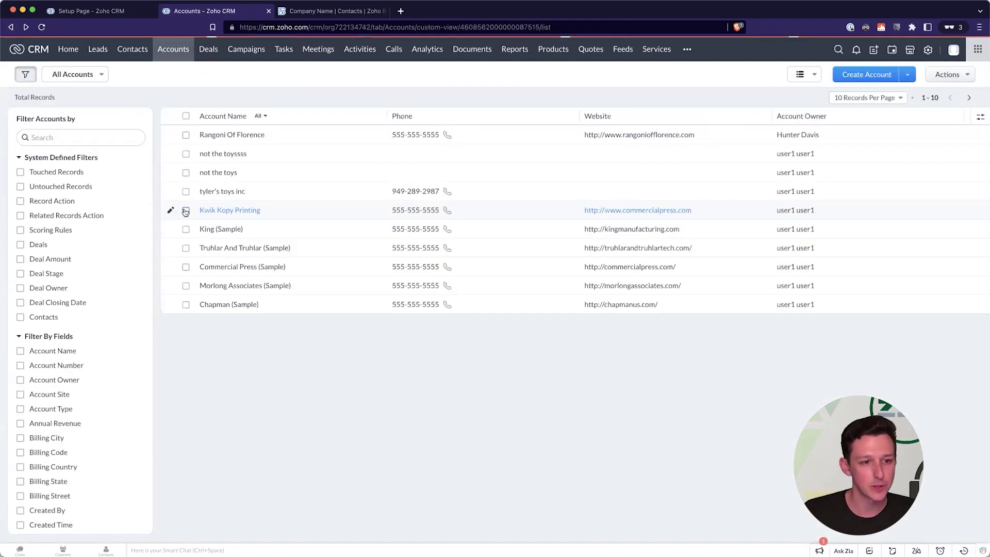
pyautogui.click(185, 211)
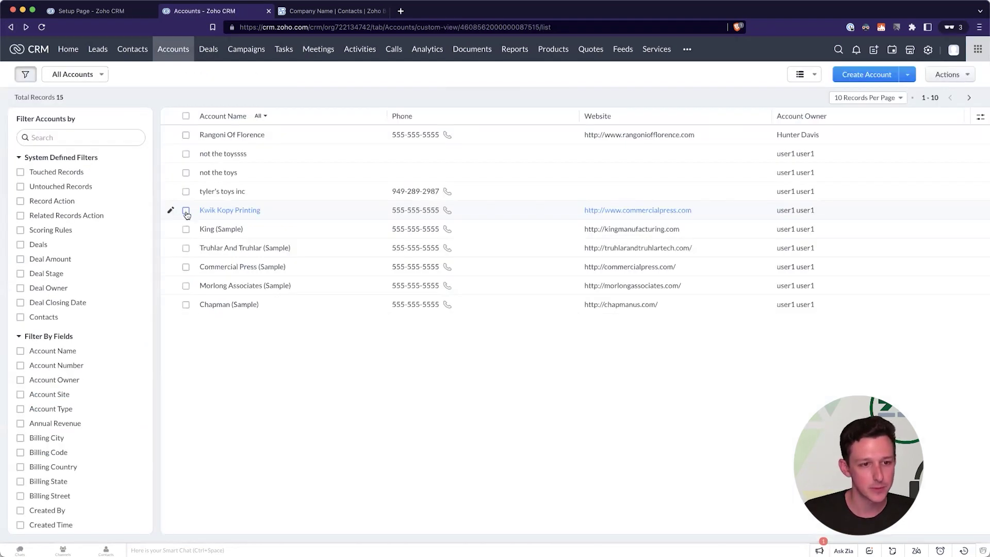
pyautogui.click(185, 229)
pyautogui.click(186, 248)
# - Mass-update the three selected accounts' Account Type to Customer
pyautogui.click(175, 72)
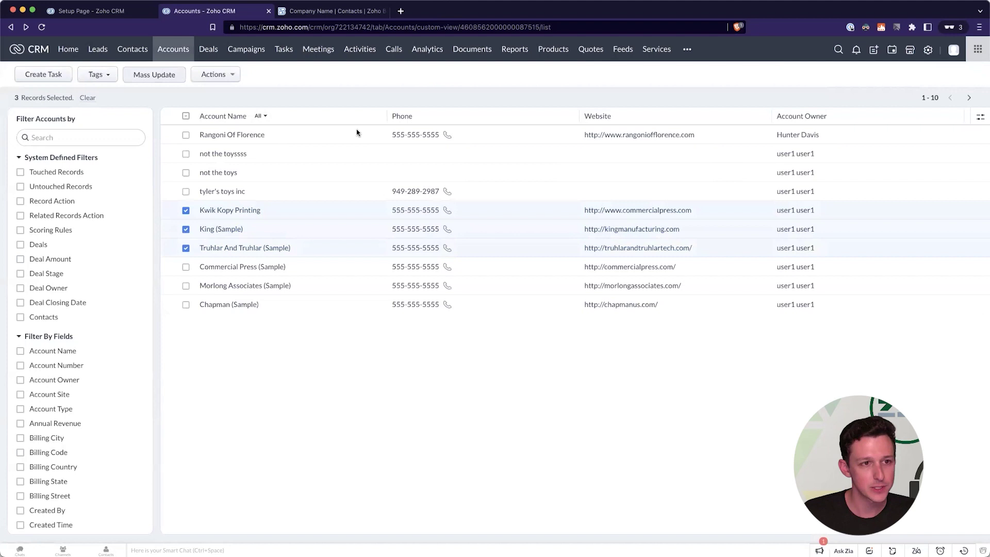
pyautogui.click(410, 76)
pyautogui.write('type')
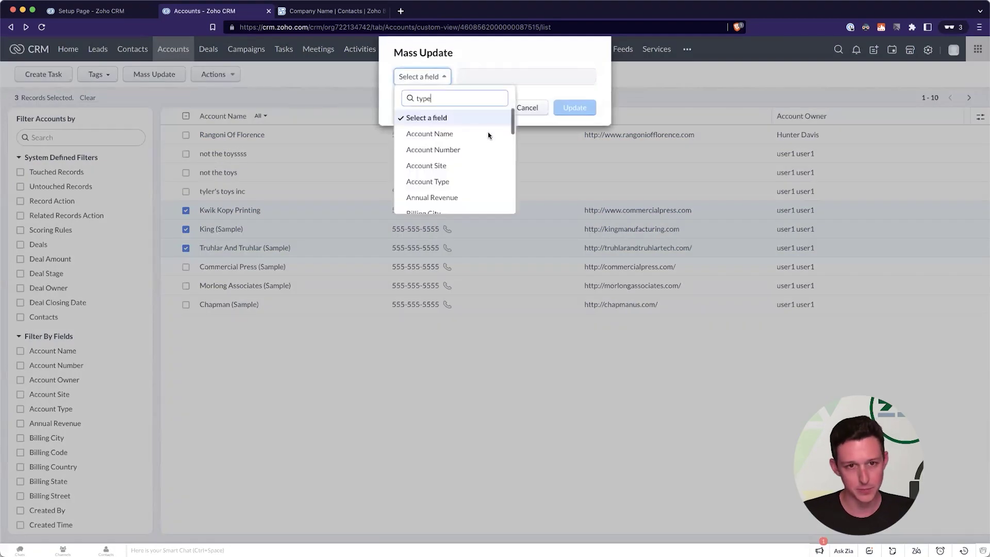
pyautogui.press('Return')
pyautogui.click(482, 77)
pyautogui.click(514, 77)
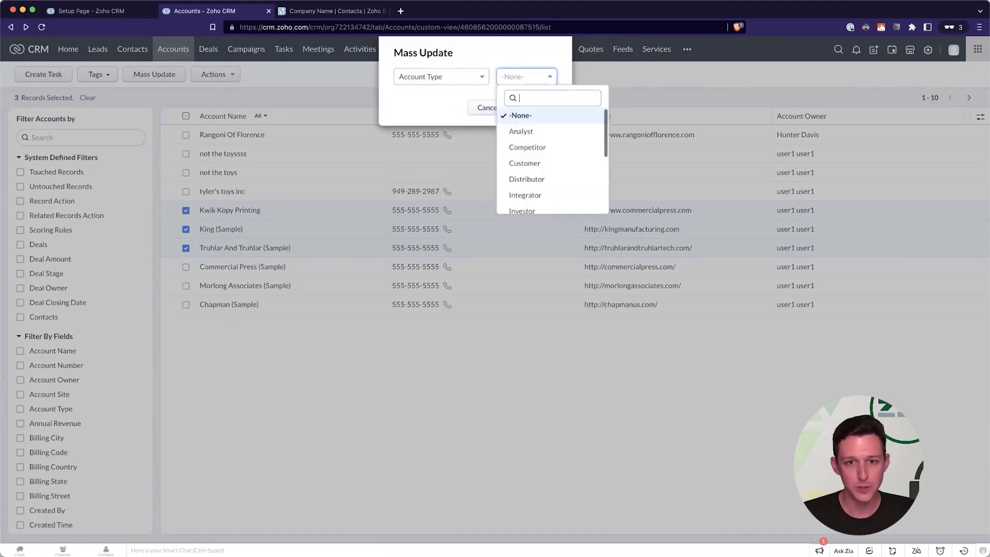
pyautogui.write('cus')
pyautogui.click(531, 117)
pyautogui.click(536, 109)
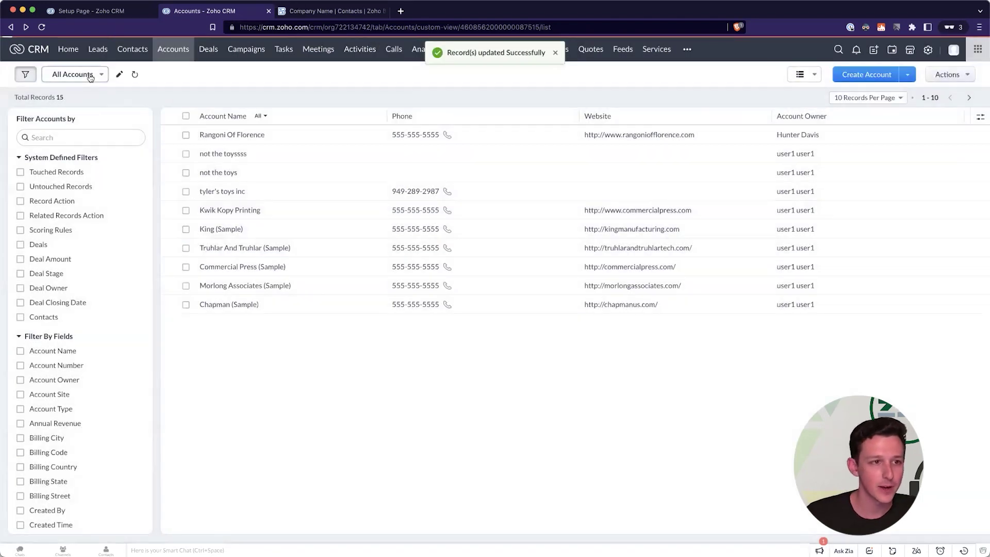
pyautogui.click(72, 72)
# - Confirm Customer Accounts lists three accounts, then go back to the Finance Suite integration page
pyautogui.click(88, 111)
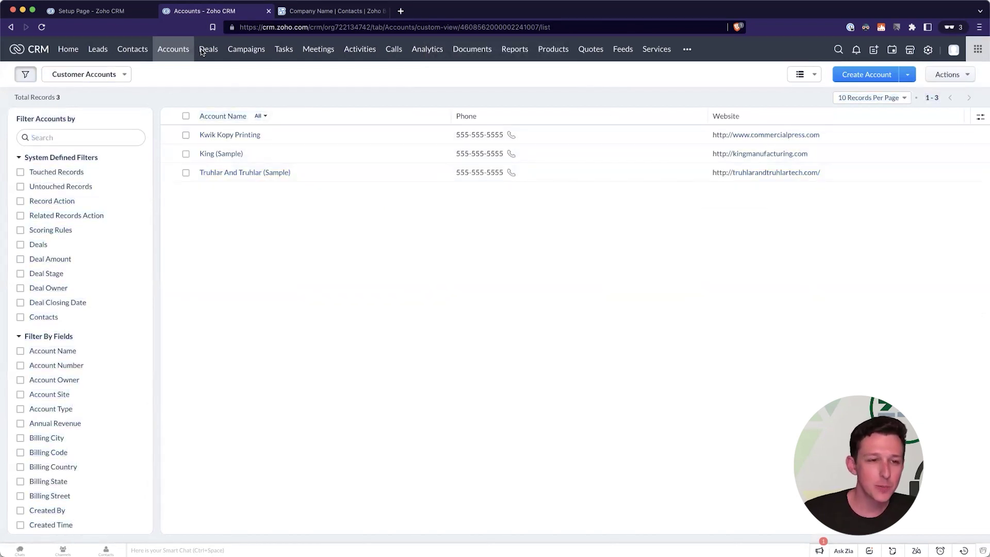
pyautogui.hotkey('ctrl', 'shift', 'Tab')
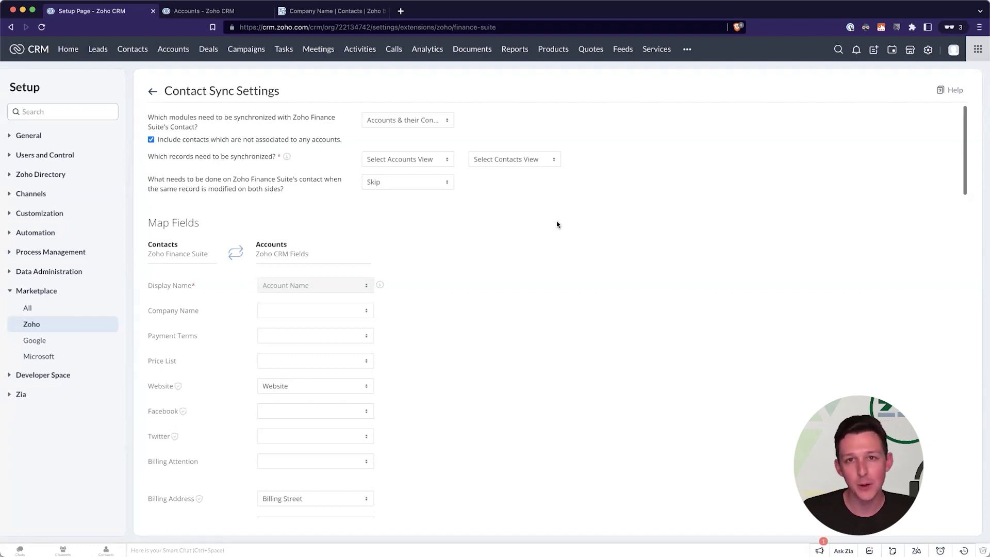
pyautogui.click(387, 155)
pyautogui.click(337, 186)
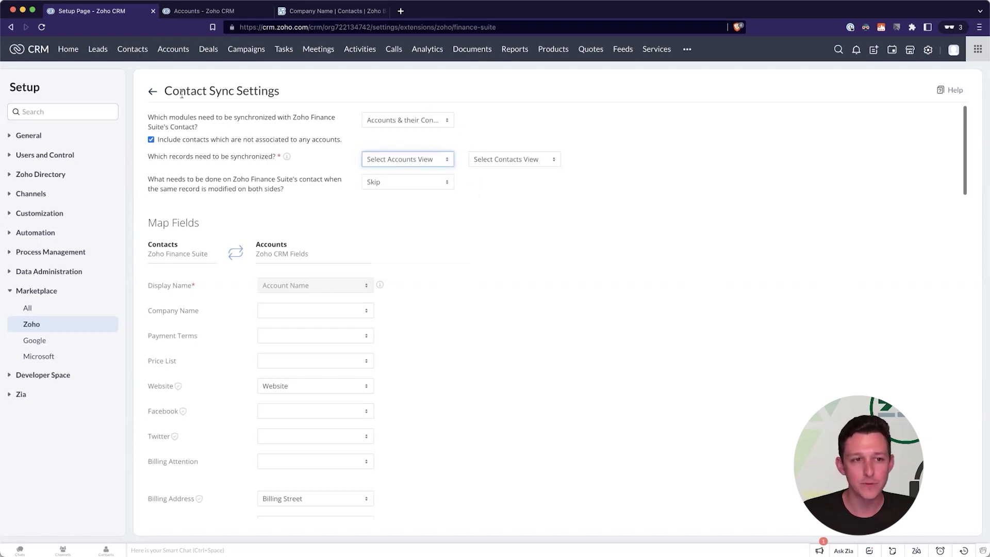
pyautogui.click(152, 92)
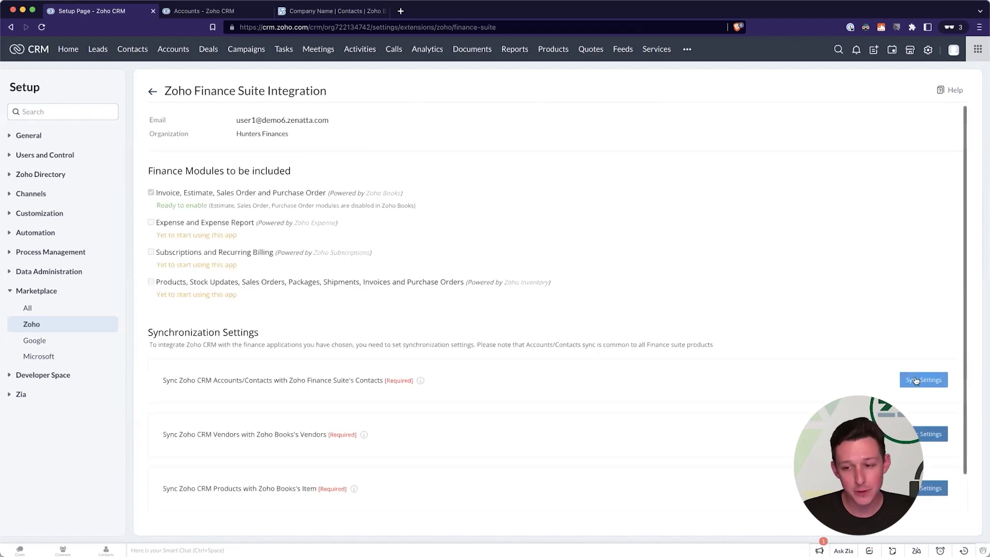
# - Sync Accounts & their Contacts, limited to the Customer Accounts view
pyautogui.click(924, 380)
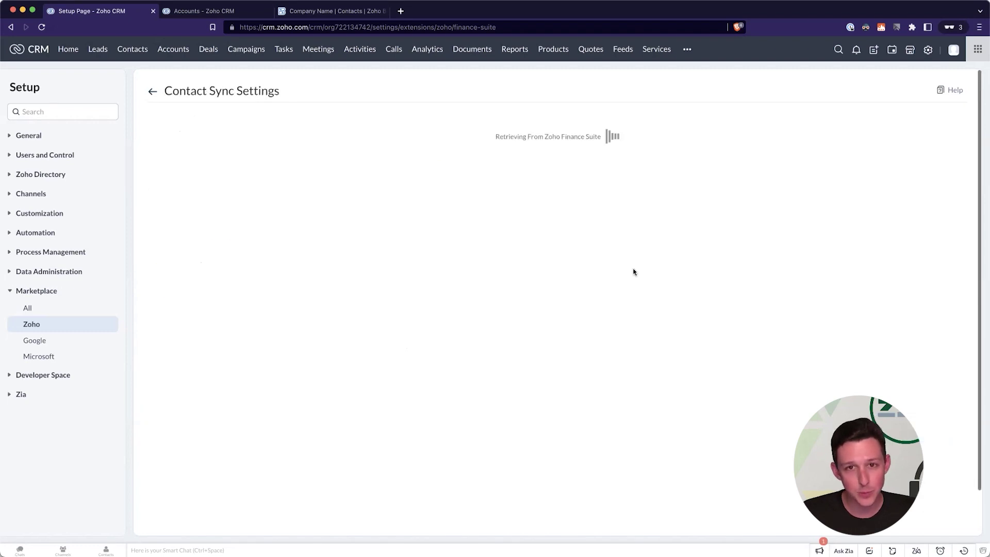
pyautogui.click(417, 147)
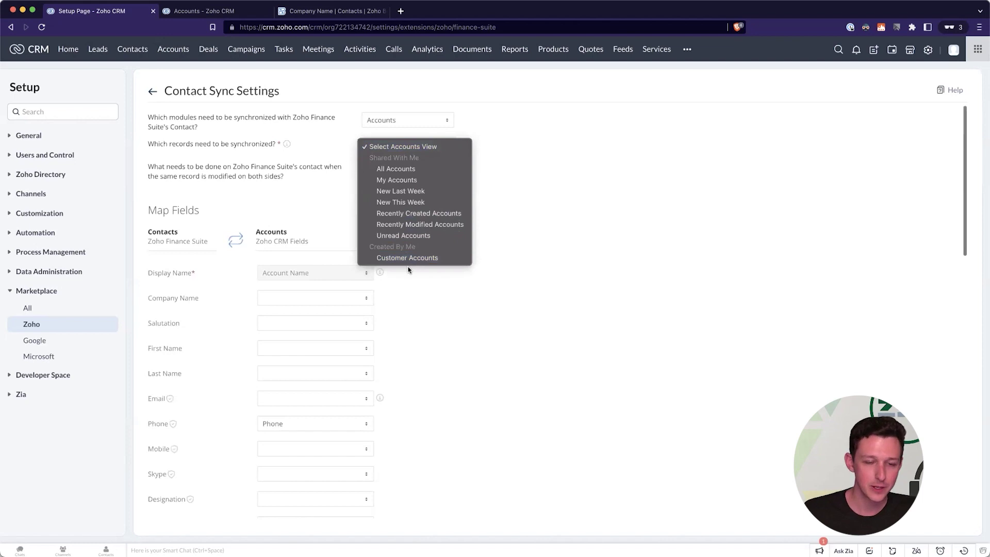
pyautogui.click(407, 258)
pyautogui.click(408, 125)
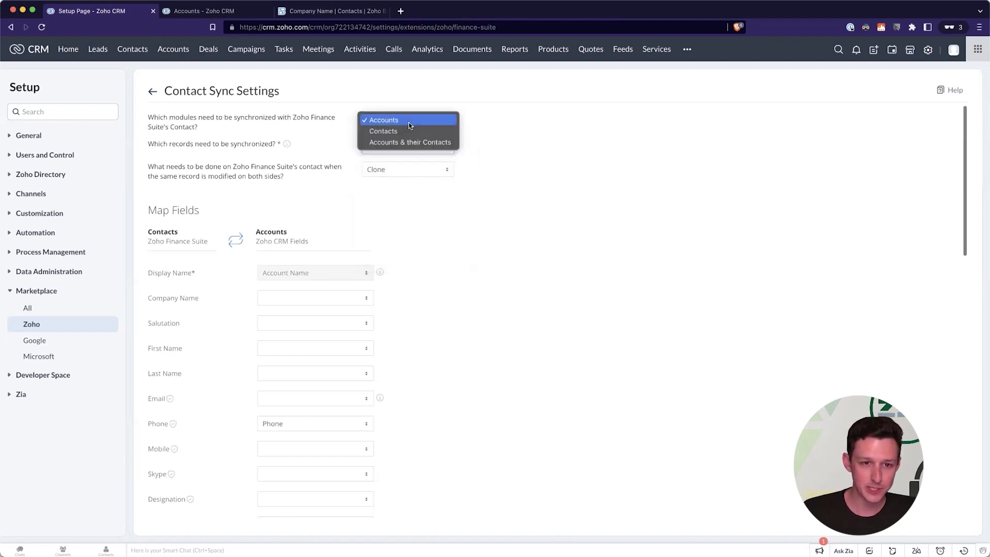
pyautogui.click(408, 142)
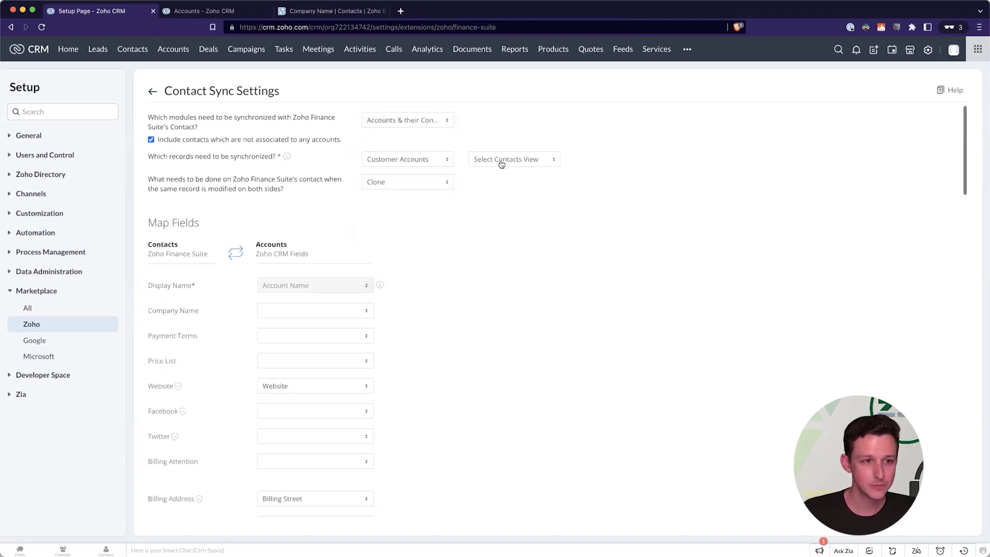
# - Use the All Contacts view and overwrite Finance Suite contacts when both sides change
pyautogui.click(501, 164)
pyautogui.click(504, 192)
pyautogui.click(504, 160)
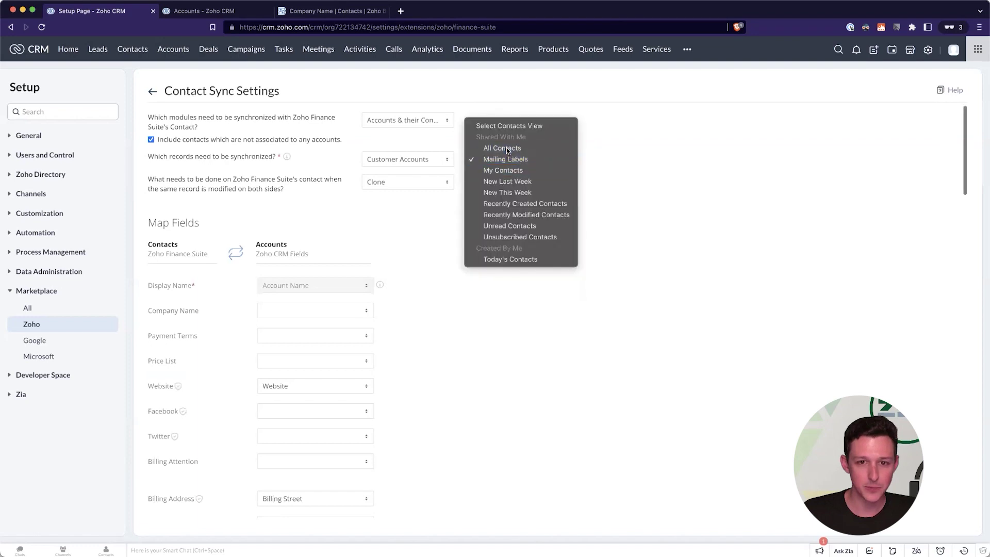
pyautogui.click(506, 148)
pyautogui.click(442, 185)
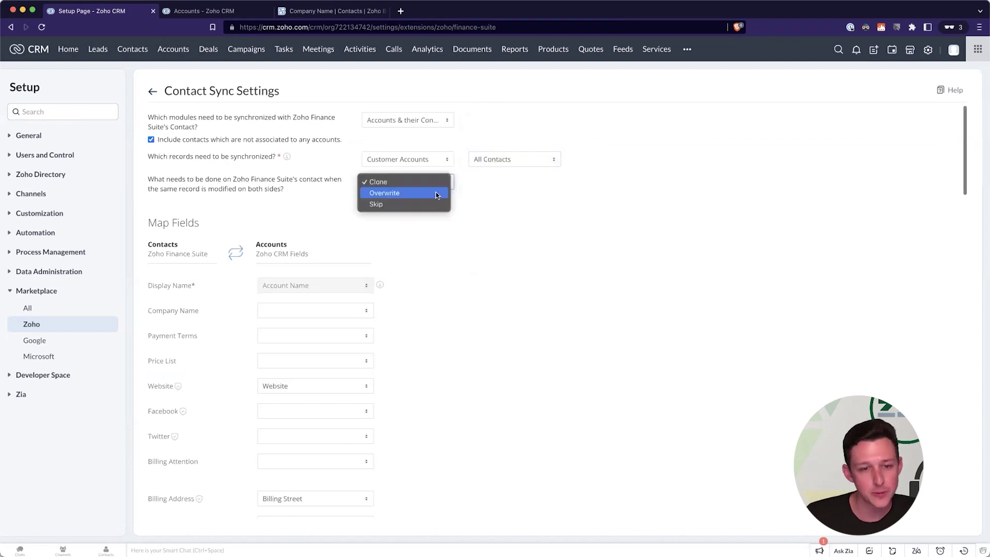
pyautogui.click(436, 194)
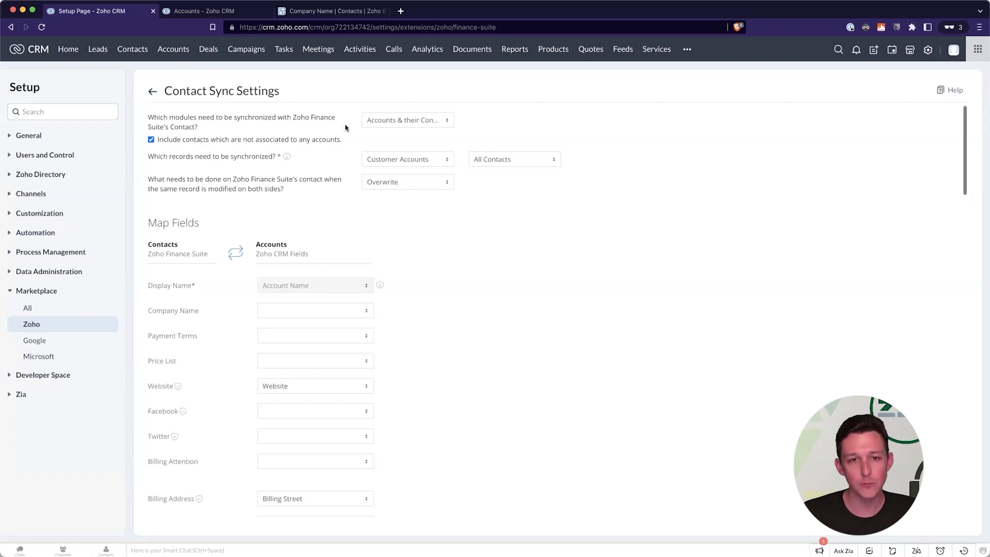
pyautogui.moveTo(292, 192); pyautogui.dragTo(150, 180)
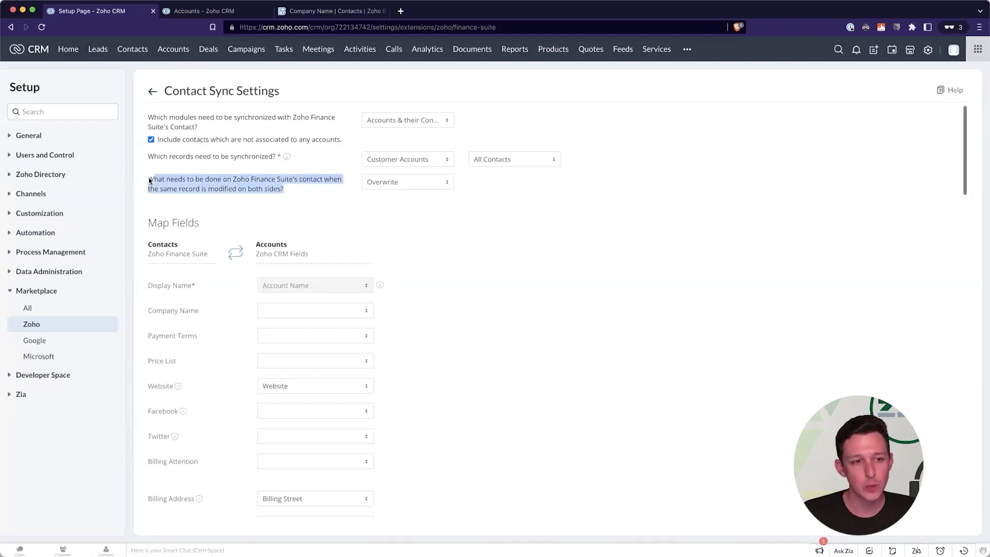
pyautogui.click(153, 171)
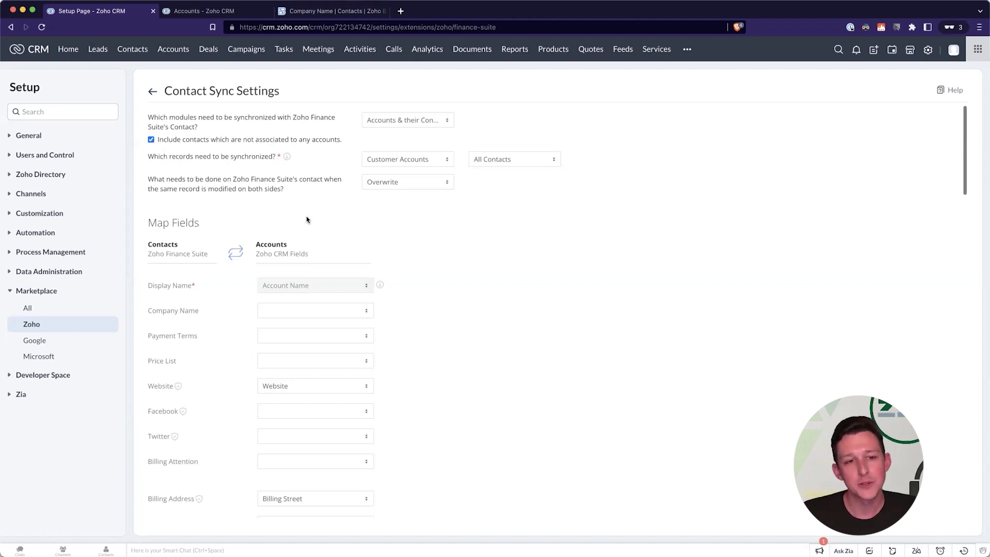
pyautogui.scroll(-2, 443, 195)
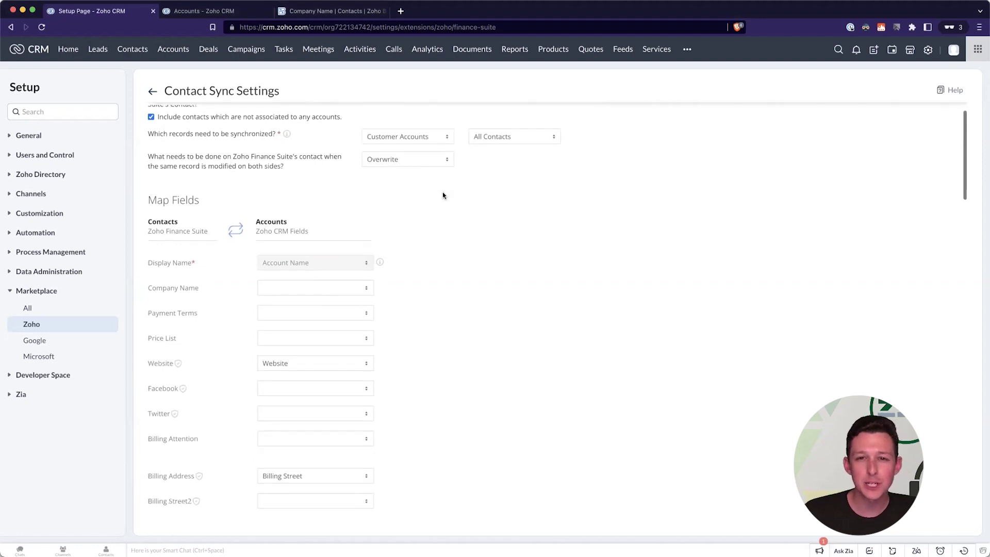
pyautogui.scroll(-4, 442, 195)
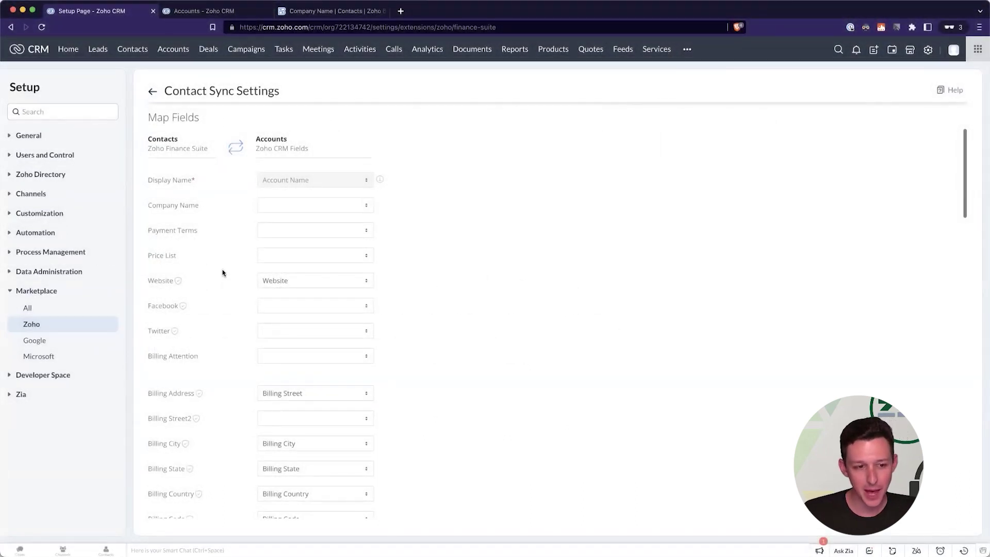
pyautogui.click(293, 206)
pyautogui.click(342, 188)
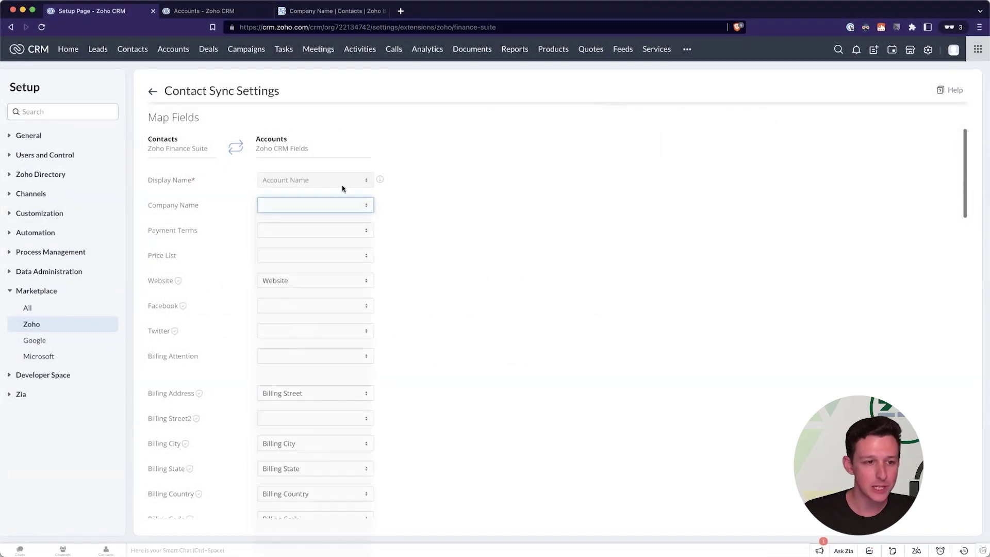
pyautogui.scroll(-1, 212, 181)
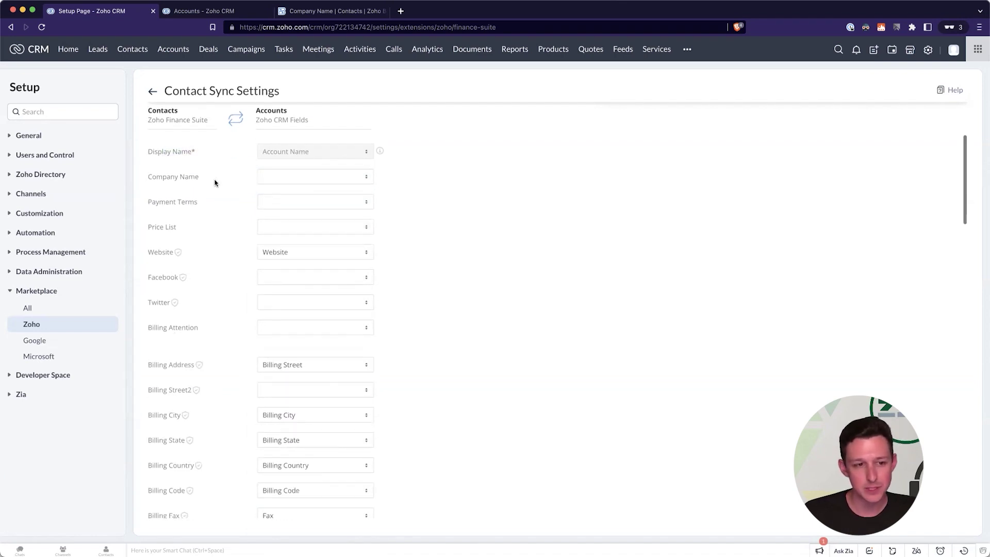
pyautogui.click(284, 205)
pyautogui.click(405, 230)
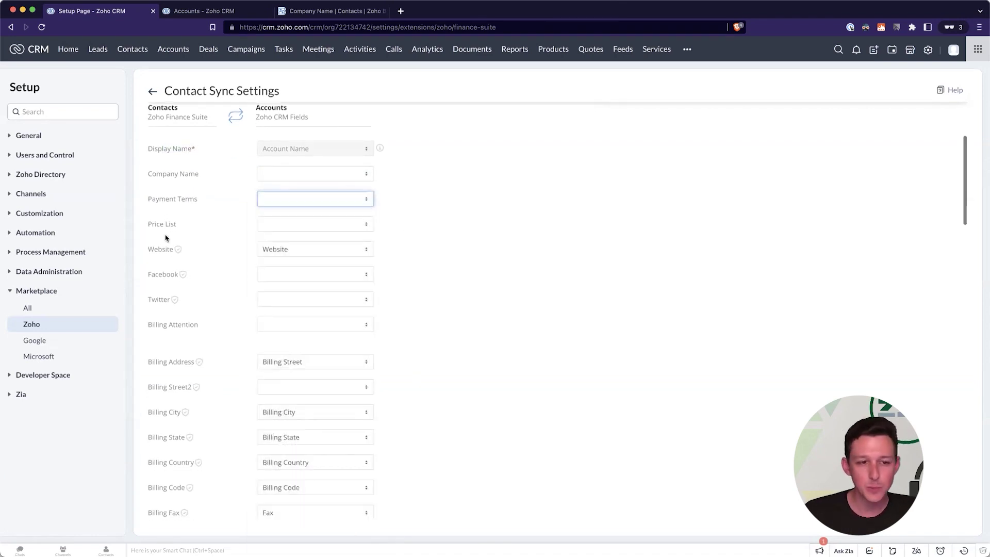
pyautogui.scroll(-1, 166, 238)
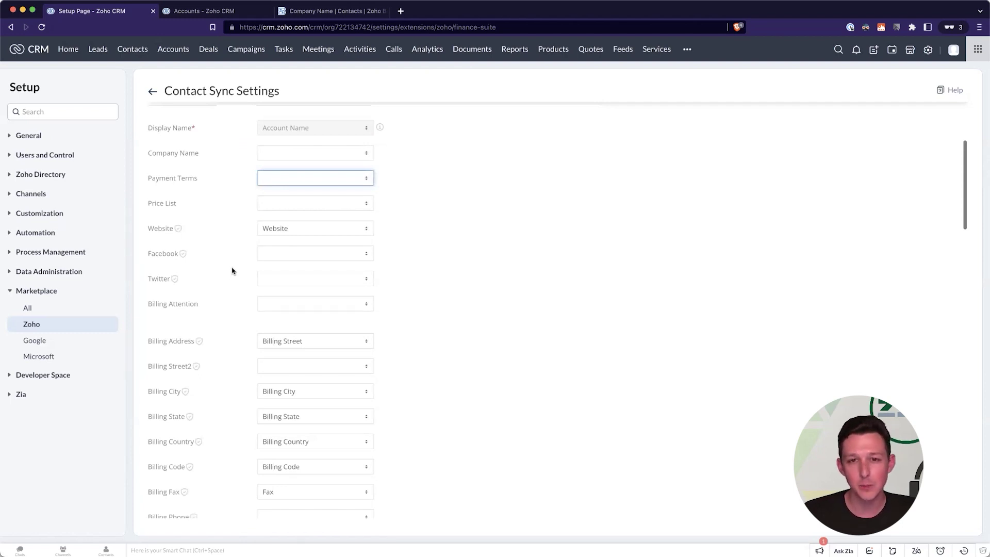
pyautogui.scroll(2, 231, 248)
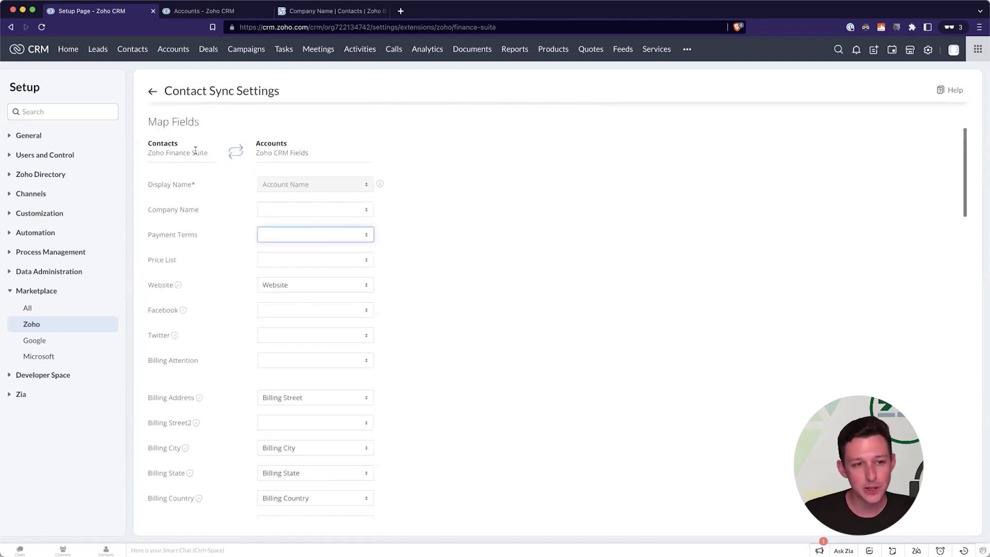
pyautogui.scroll(-10, 245, 270)
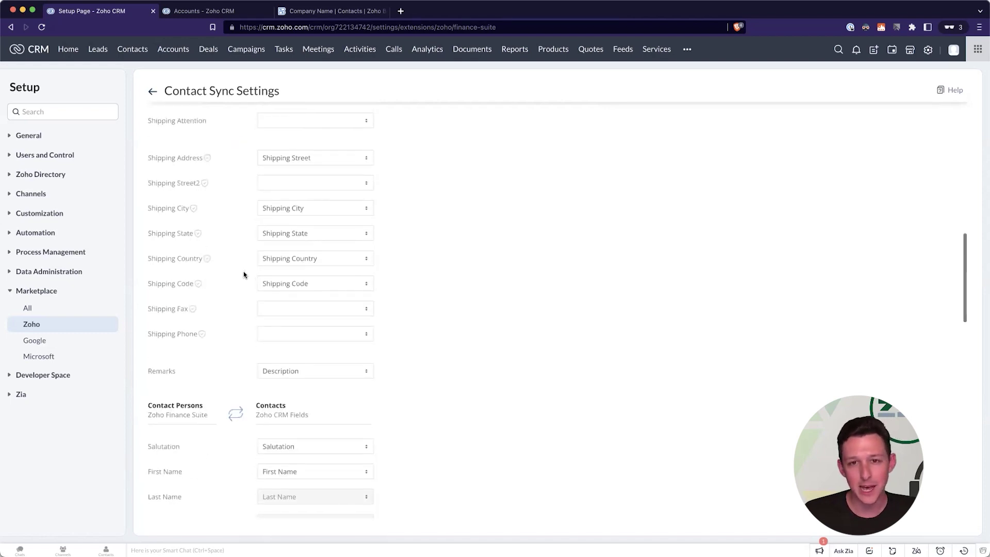
pyautogui.scroll(1, 244, 275)
pyautogui.scroll(12, 244, 274)
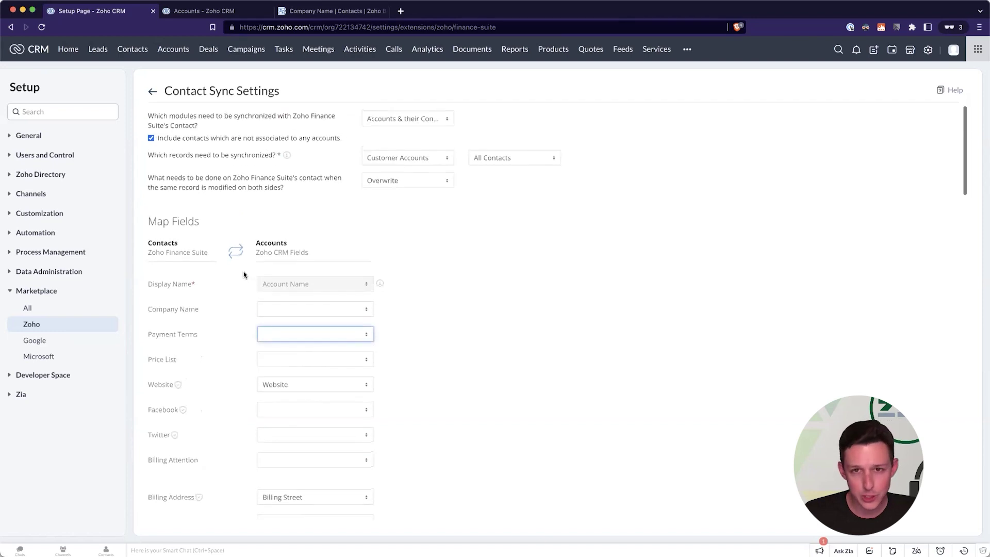
pyautogui.scroll(-3, 244, 275)
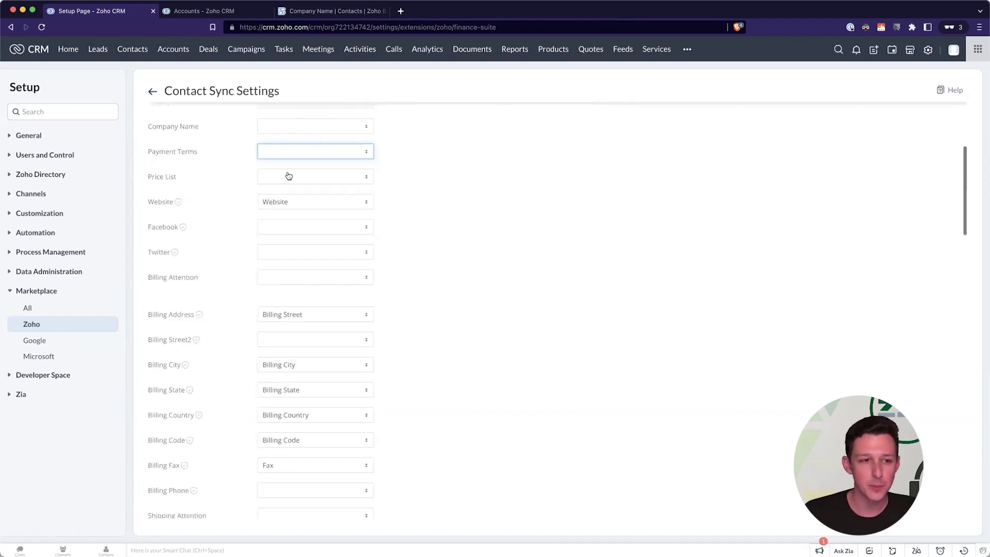
pyautogui.scroll(2, 289, 176)
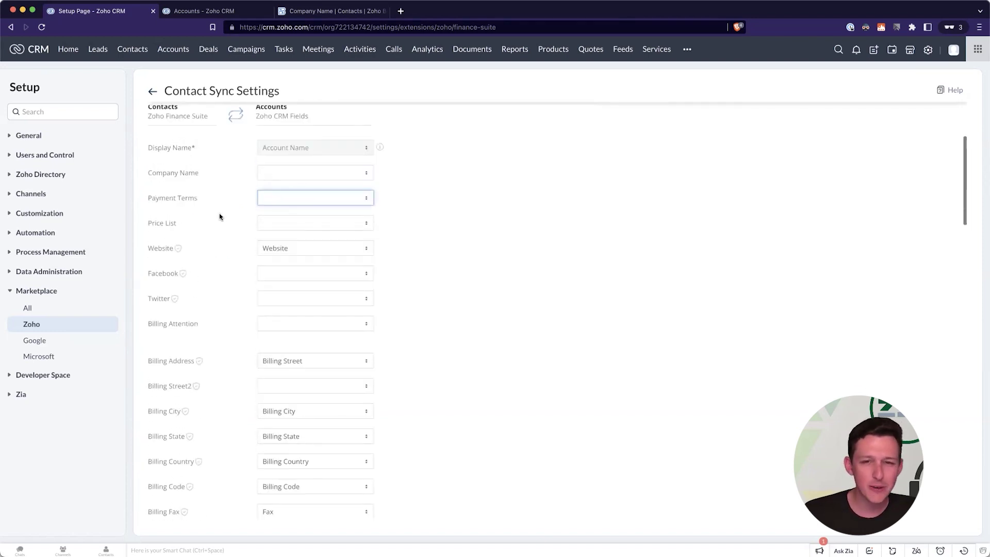
pyautogui.scroll(-2, 220, 217)
pyautogui.scroll(-6, 220, 216)
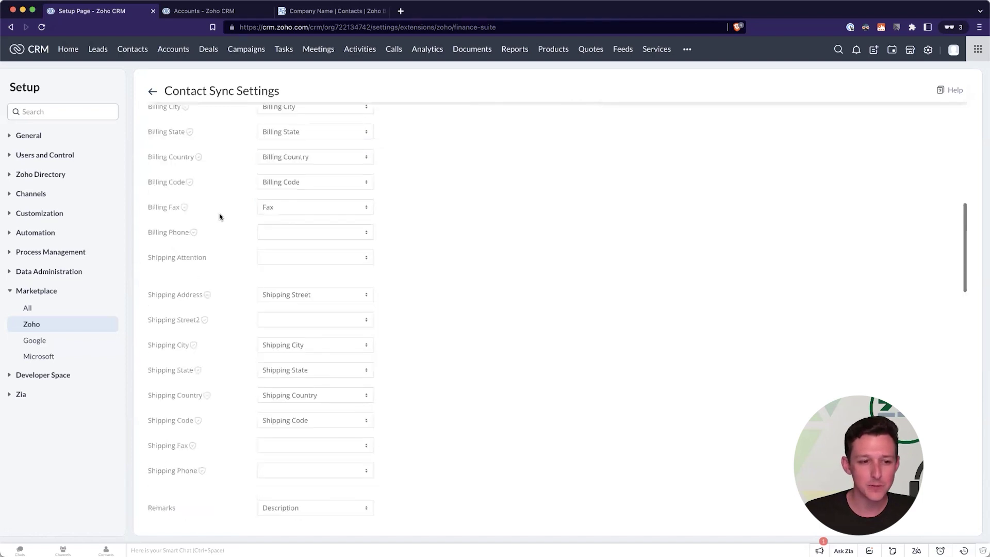
pyautogui.scroll(-6, 219, 215)
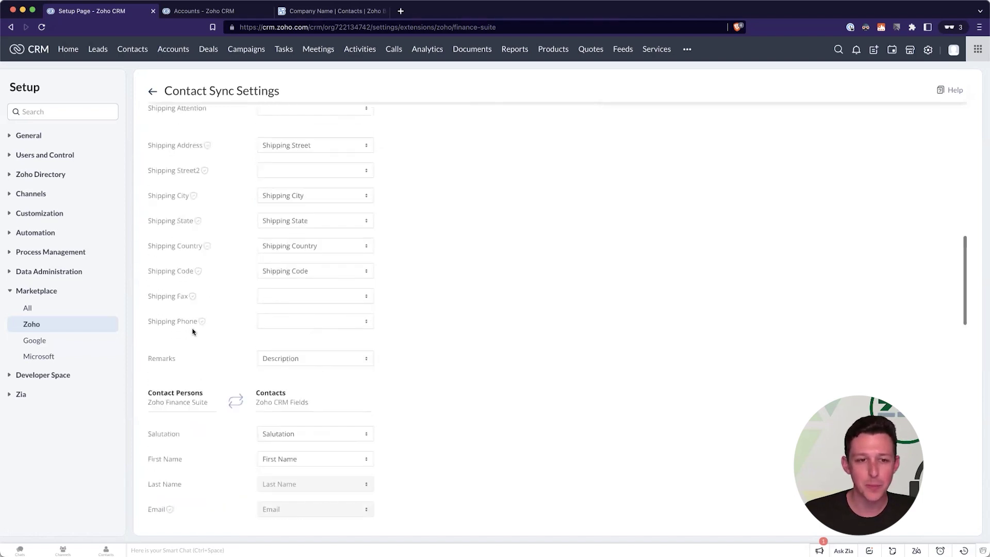
pyautogui.scroll(-10, 293, 333)
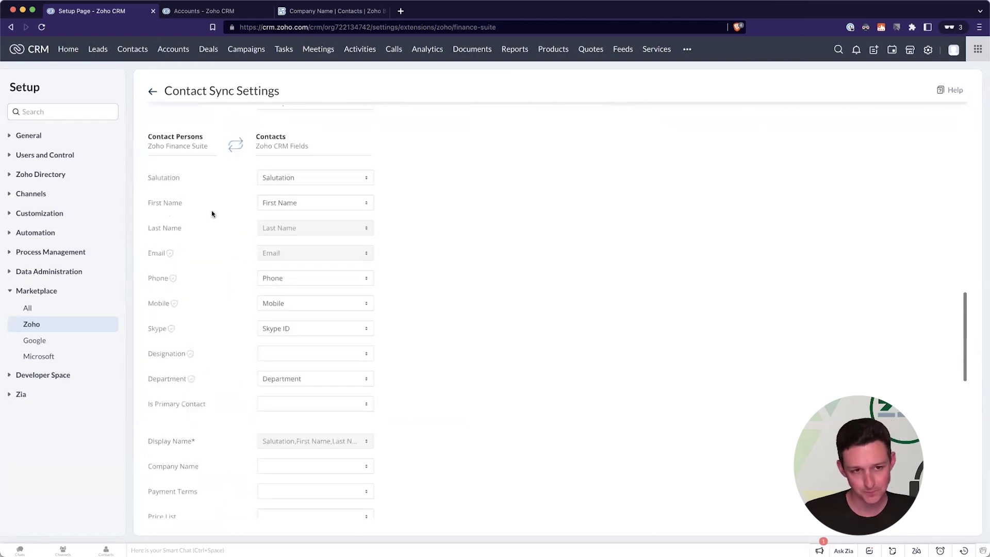
pyautogui.scroll(3, 212, 214)
pyautogui.click(314, 177)
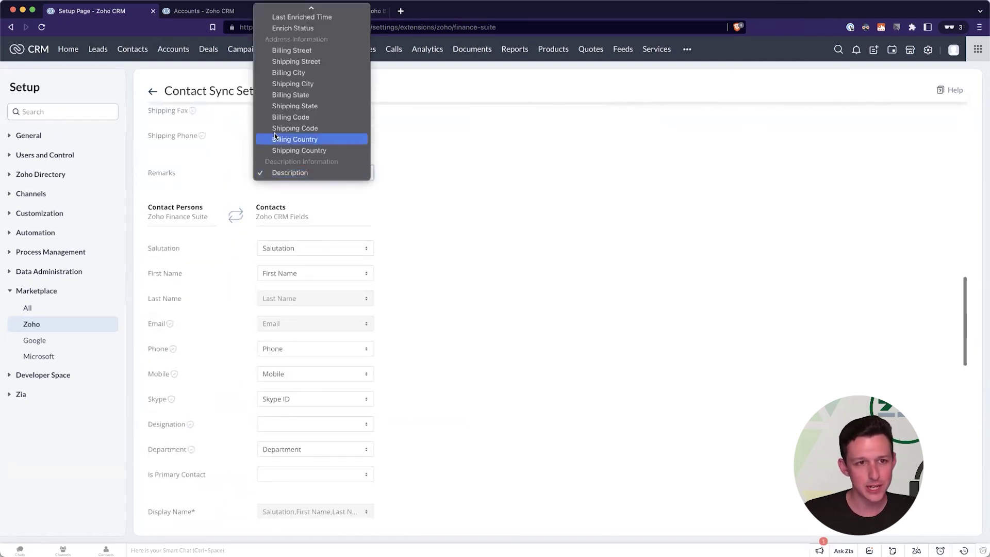
pyautogui.scroll(5, 275, 133)
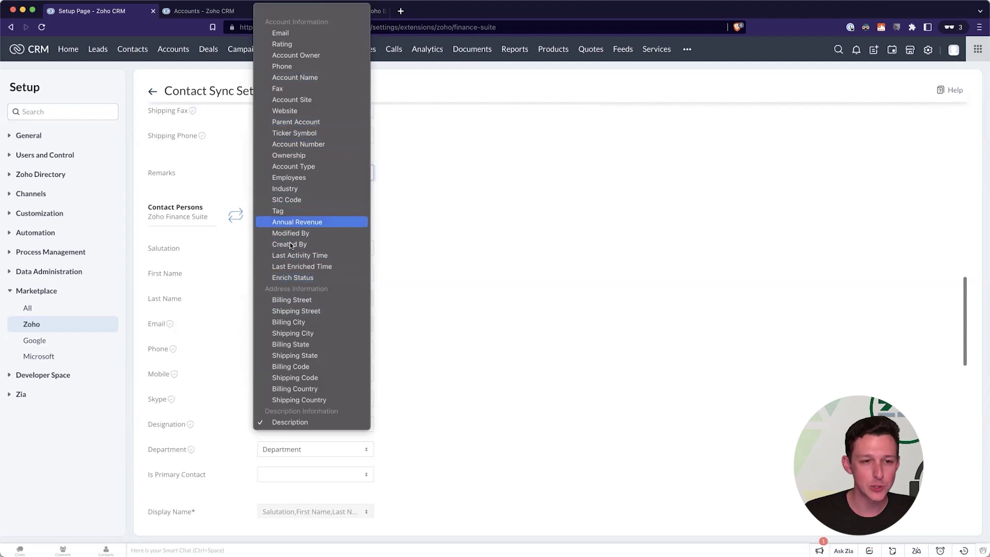
pyautogui.click(428, 217)
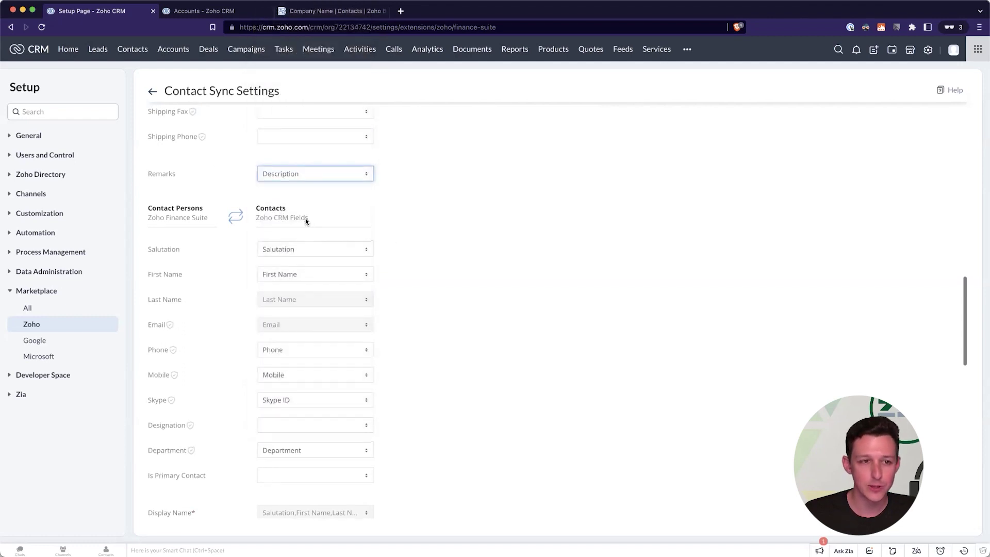
pyautogui.scroll(10, 304, 228)
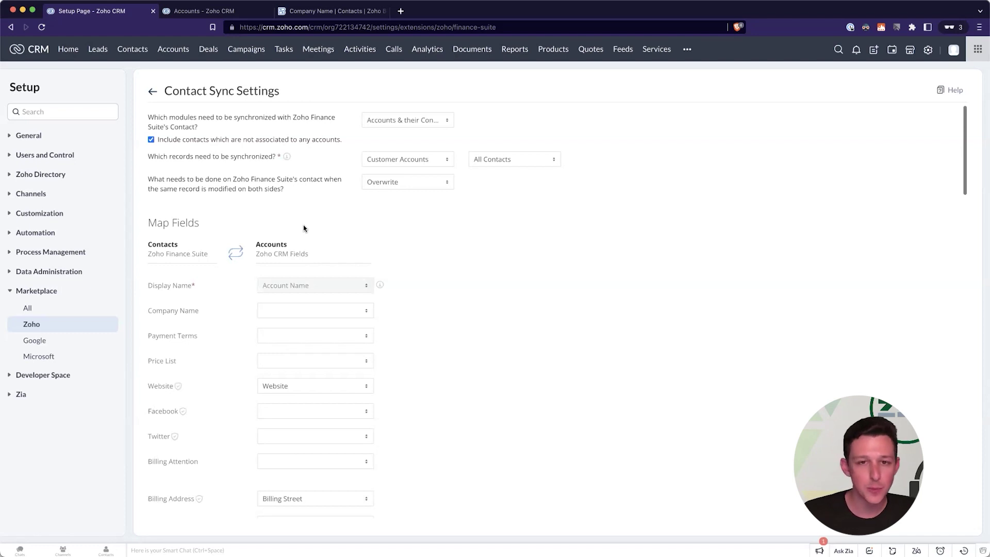
pyautogui.scroll(-10, 422, 236)
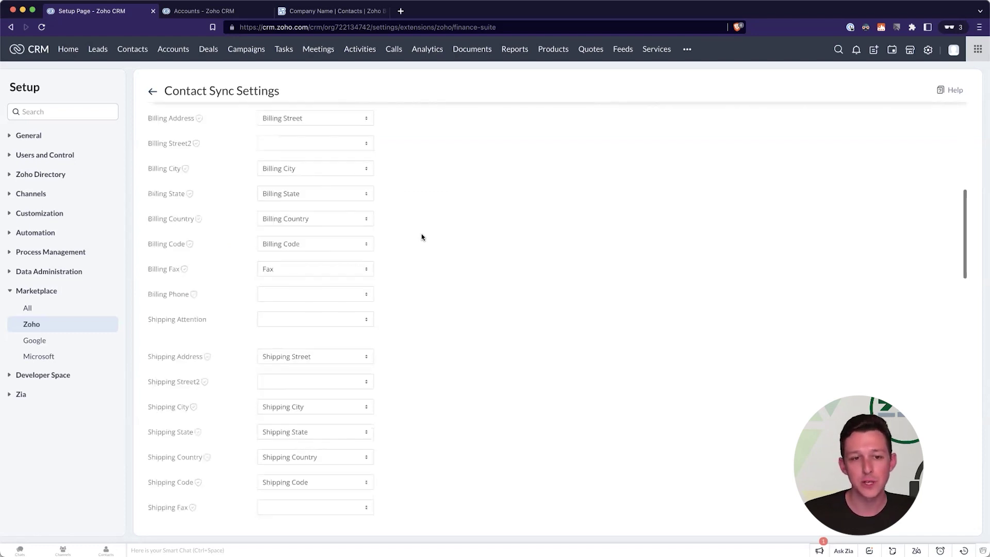
# - Scroll through the Contact Persons mappings to review the Shipping-to-Other address field pairings
pyautogui.scroll(-7, 422, 236)
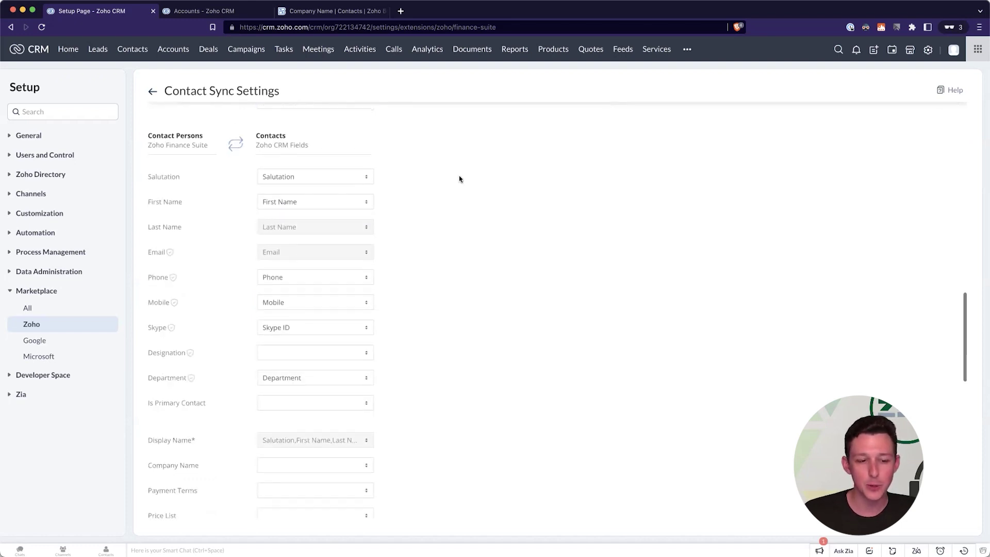
pyautogui.scroll(-3, 460, 178)
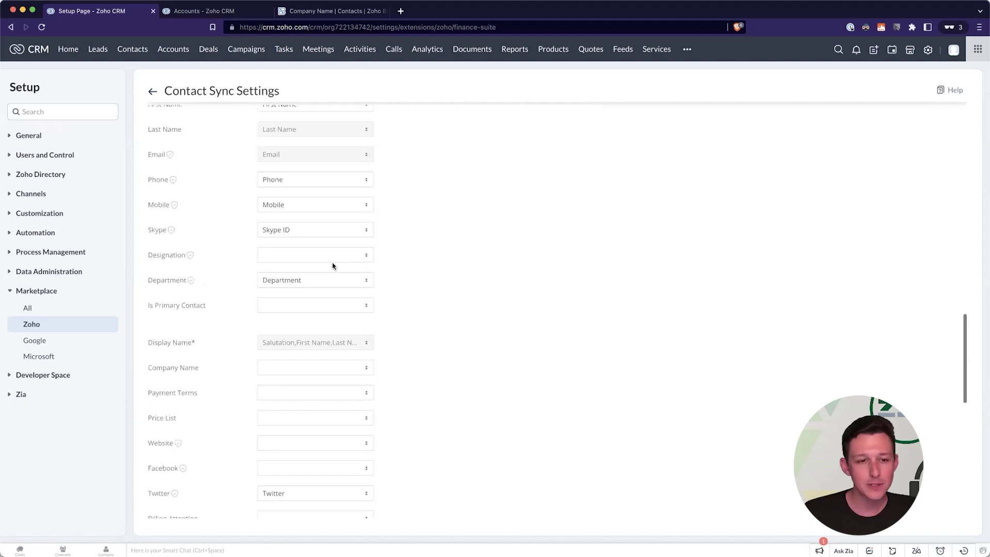
pyautogui.scroll(1, 309, 267)
pyautogui.scroll(3, 326, 189)
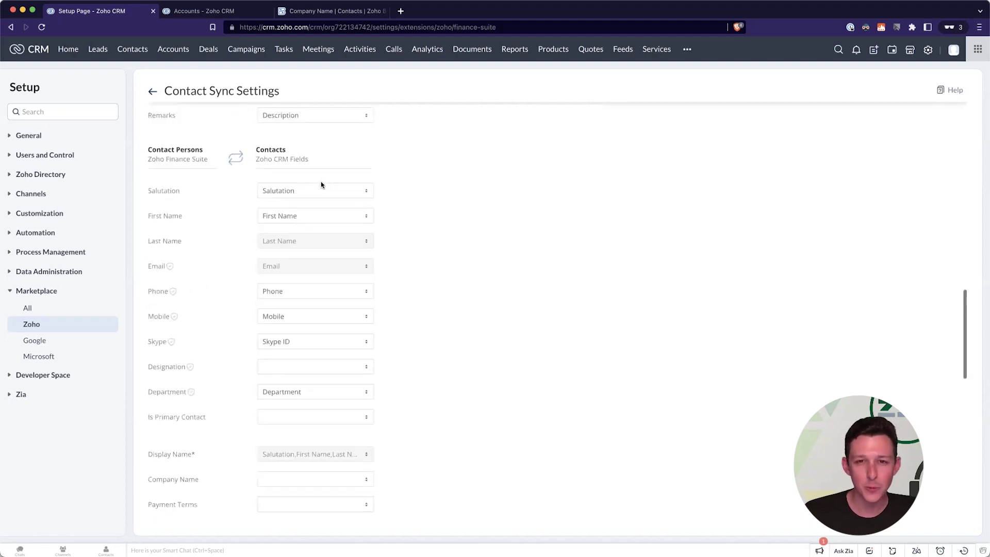
pyautogui.scroll(-10, 321, 185)
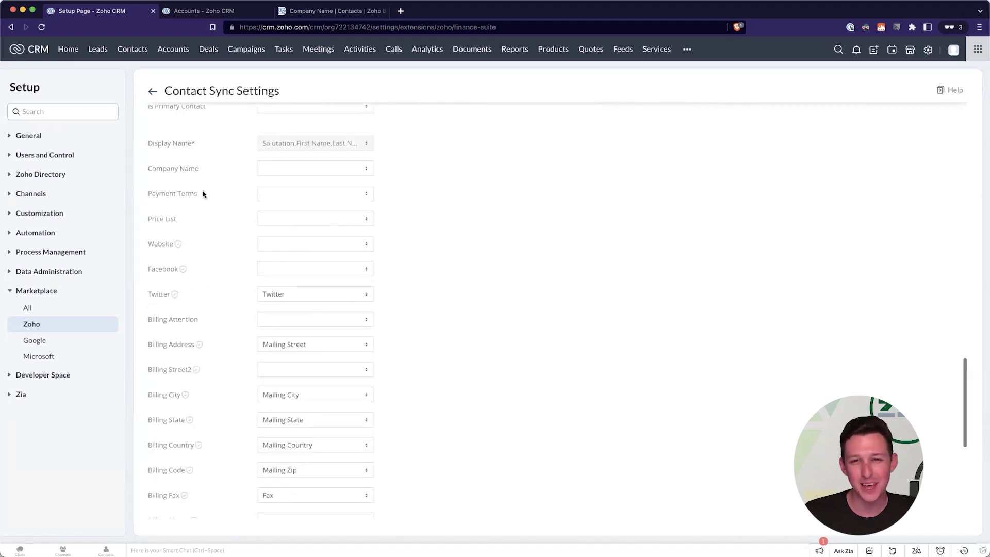
pyautogui.scroll(15, 202, 194)
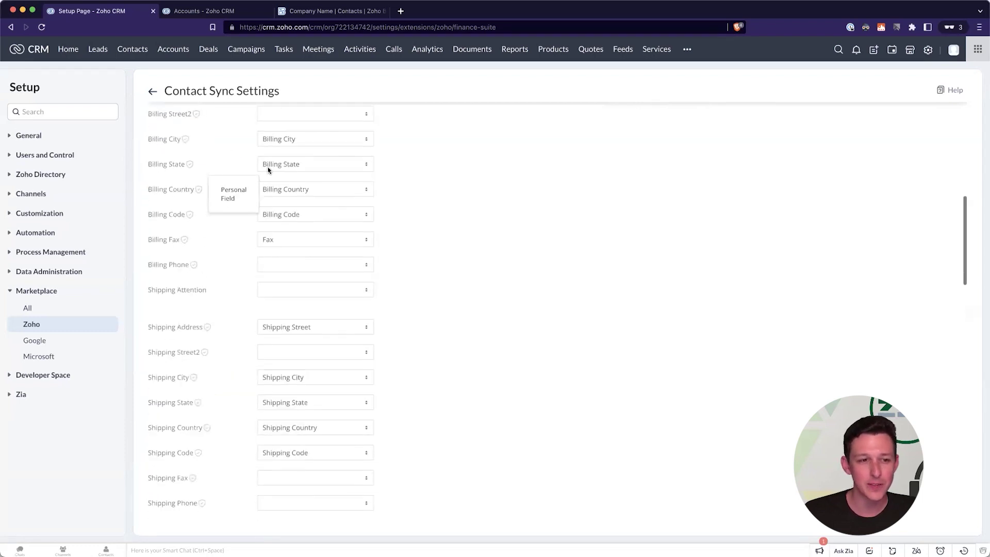
pyautogui.scroll(-15, 268, 170)
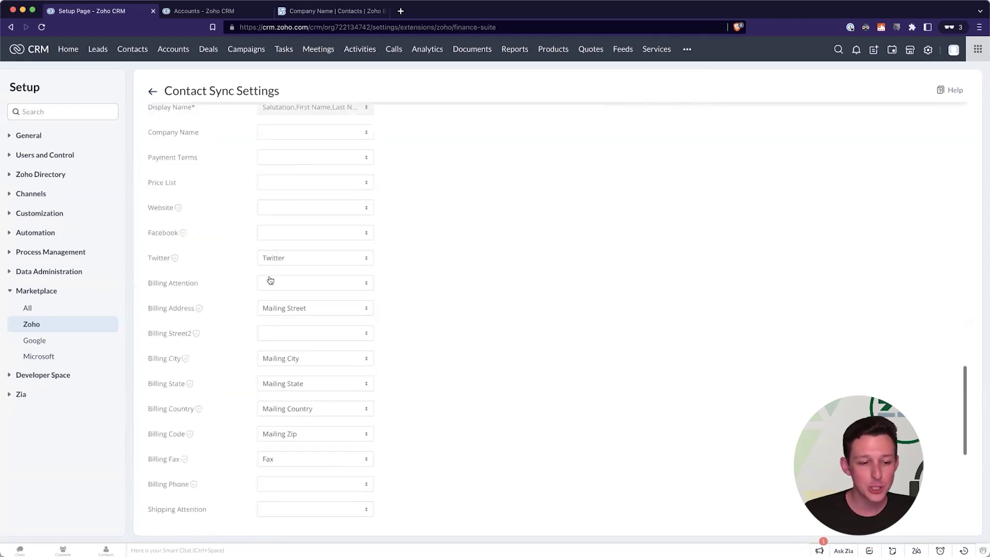
pyautogui.scroll(-9, 270, 281)
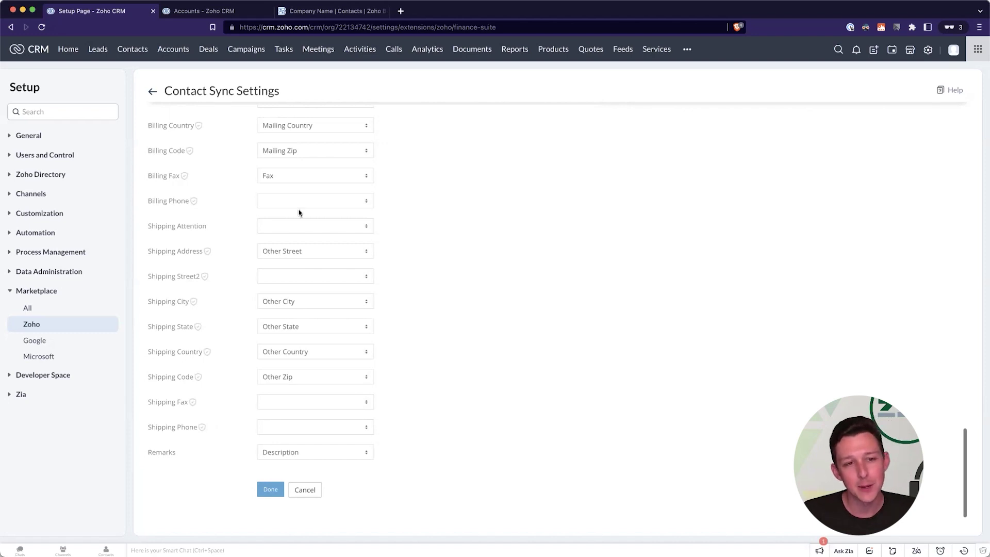
pyautogui.scroll(20, 229, 226)
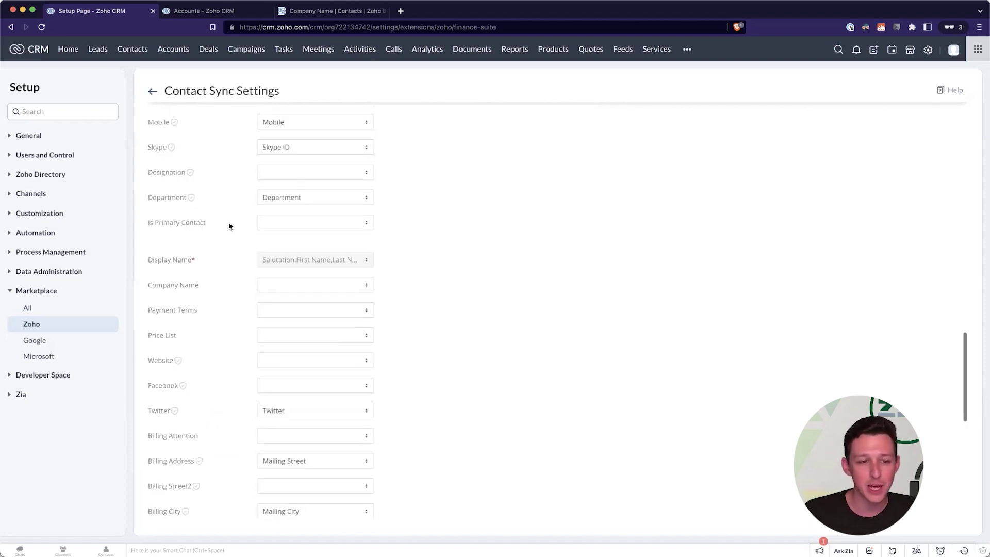
pyautogui.scroll(2, 230, 216)
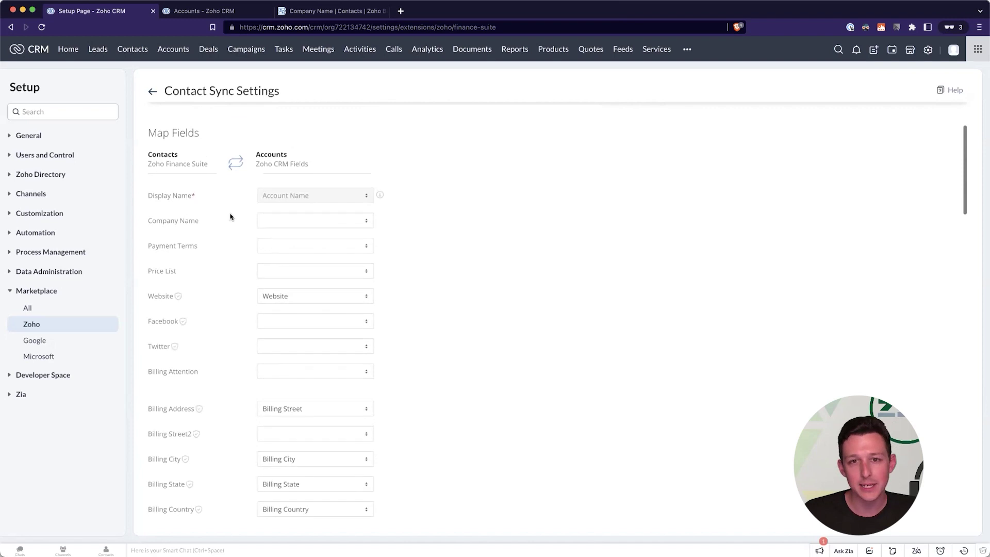
pyautogui.scroll(-20, 230, 217)
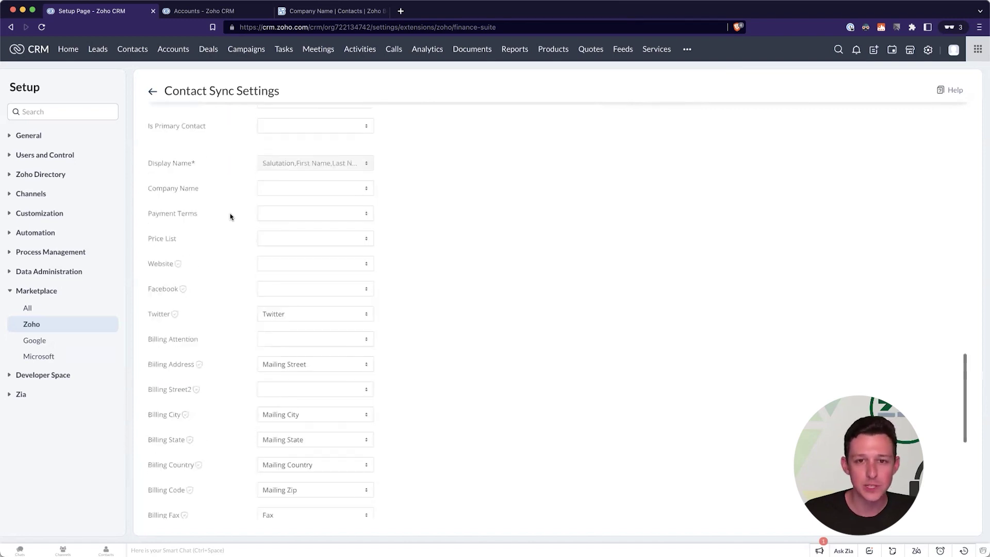
pyautogui.scroll(-1, 230, 217)
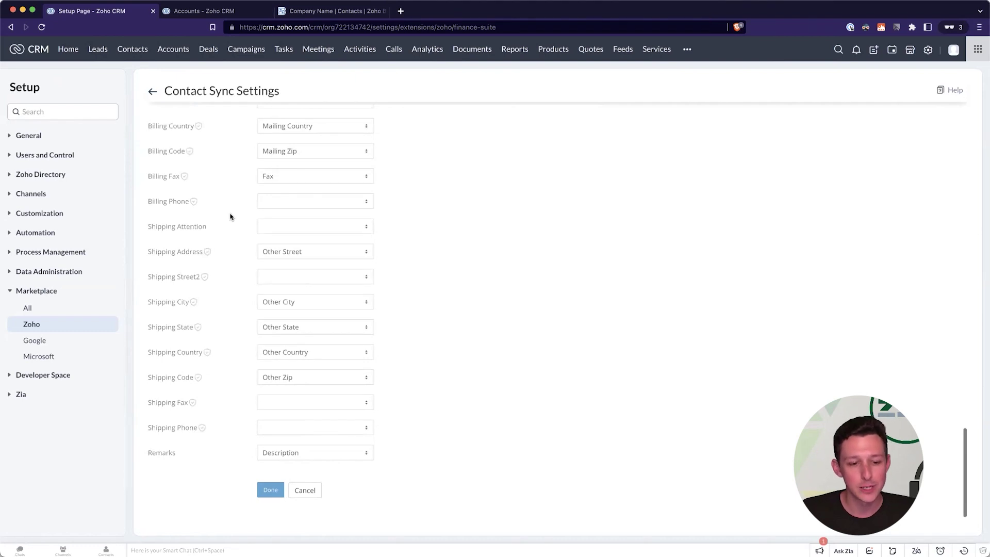
# - Save the contact field mapping despite the overwrite warning and find the Products-to-Items sync
pyautogui.click(271, 489)
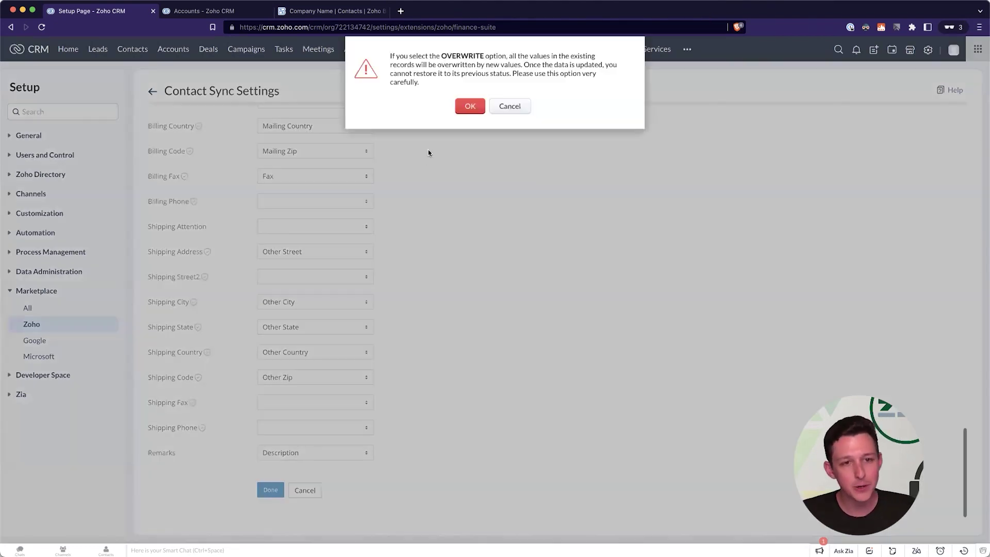
pyautogui.click(462, 113)
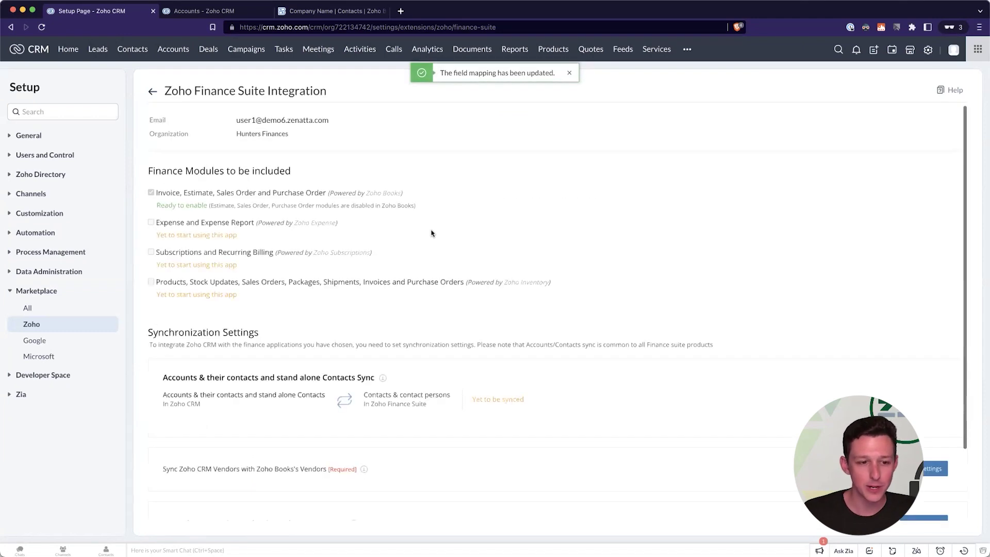
pyautogui.scroll(-3, 432, 233)
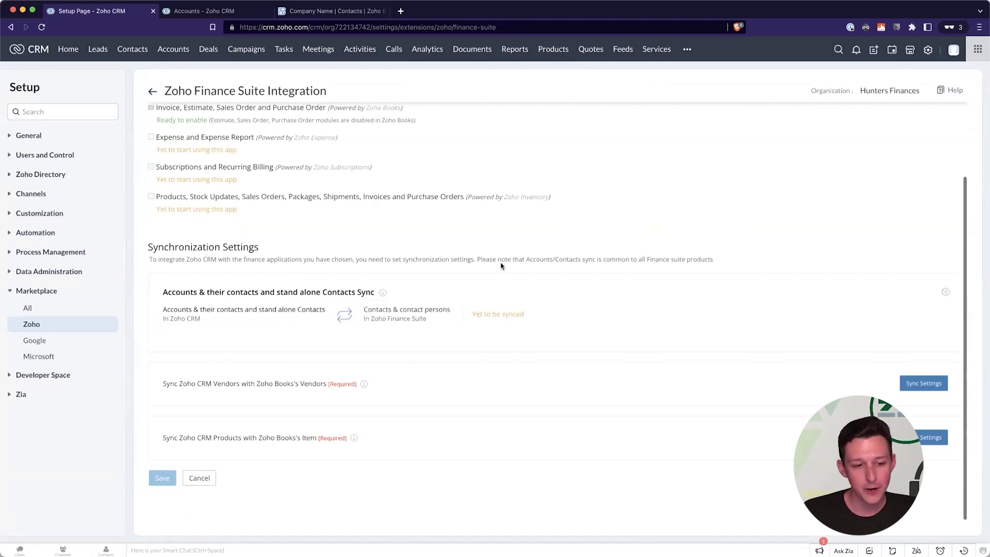
pyautogui.scroll(1, 500, 265)
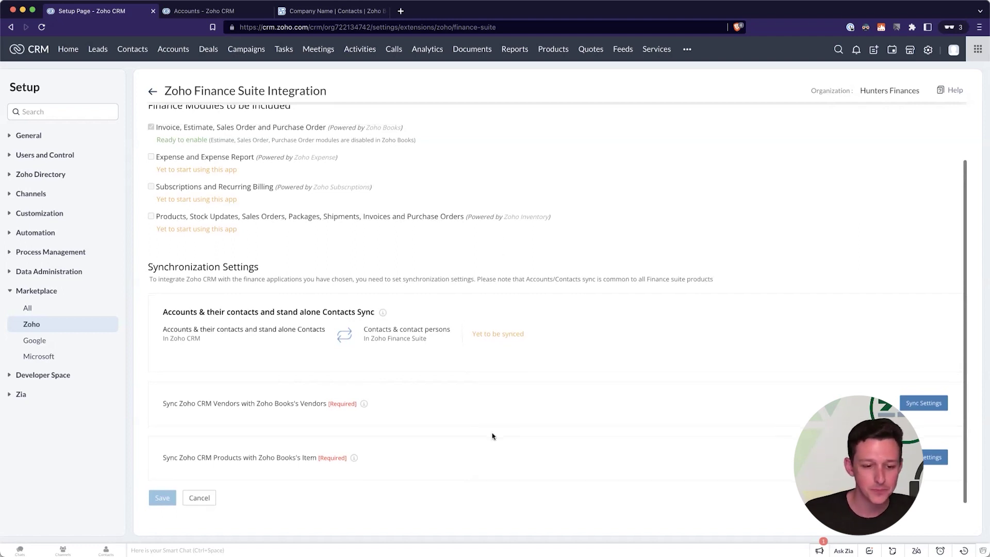
pyautogui.scroll(-1, 493, 435)
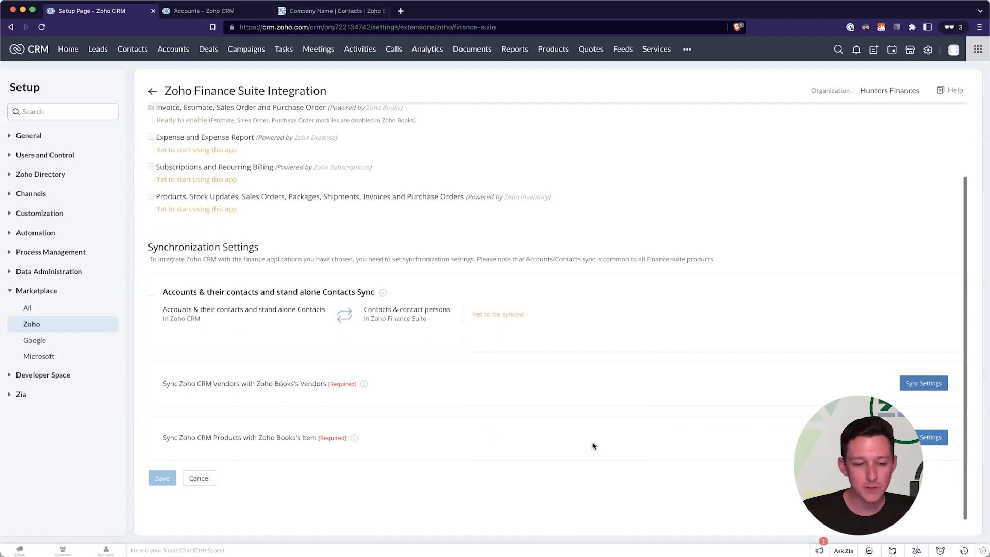
pyautogui.moveTo(192, 386); pyautogui.dragTo(407, 389)
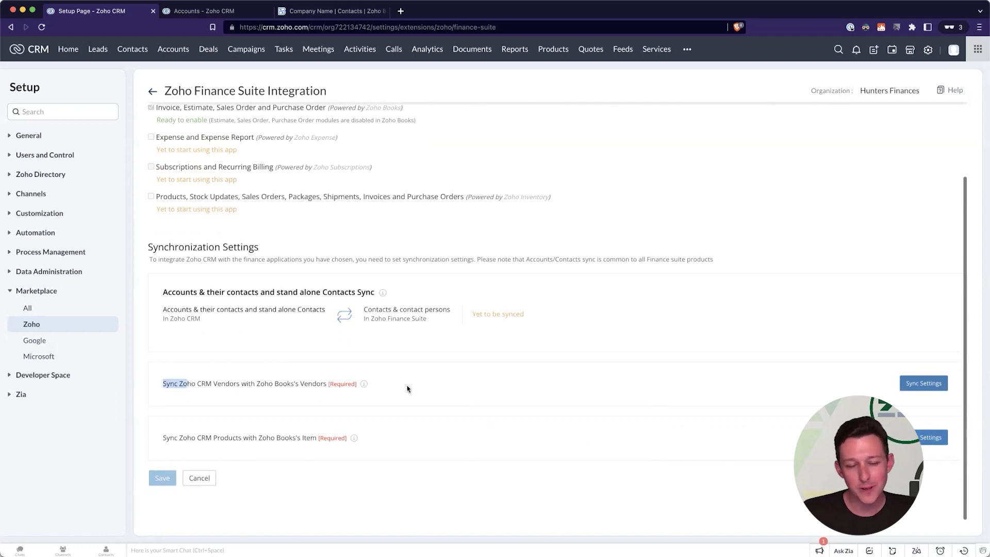
pyautogui.click(407, 389)
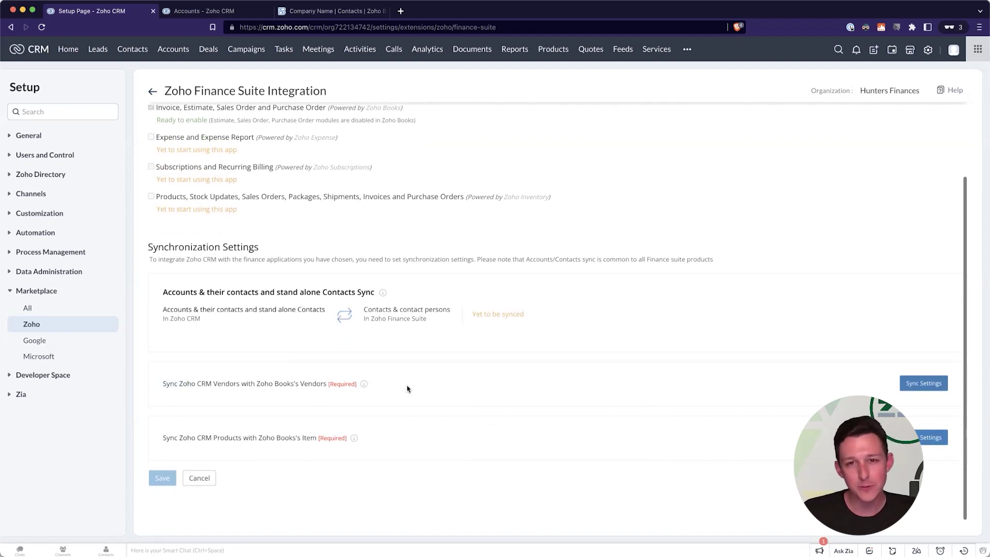
# - In the product-to-item sync settings, overwrite Books items on conflicting edits
pyautogui.click(931, 438)
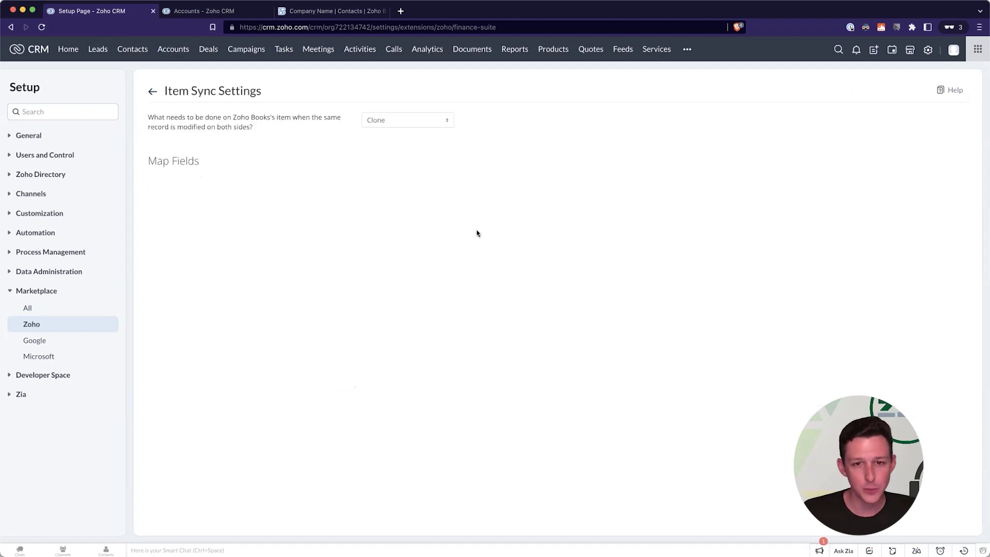
pyautogui.click(435, 121)
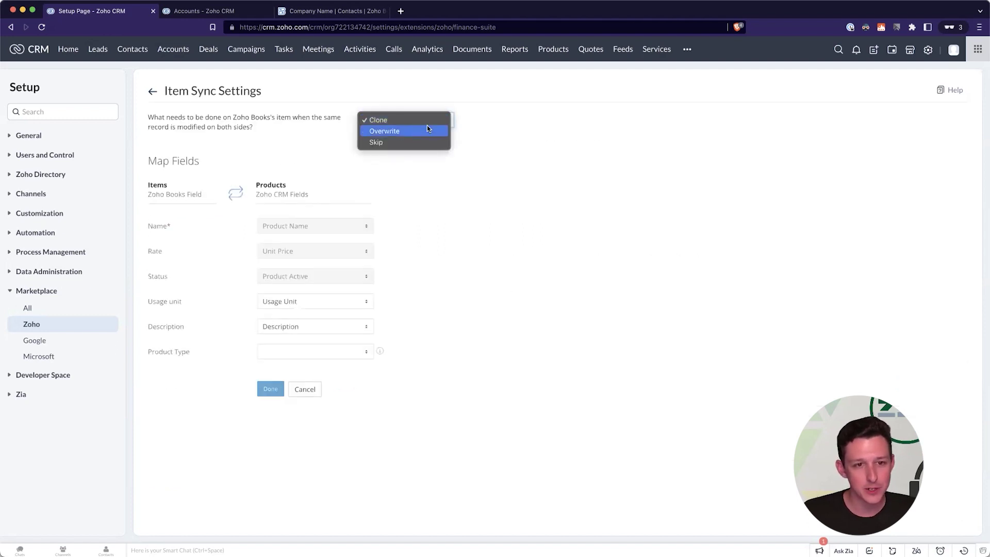
pyautogui.click(427, 129)
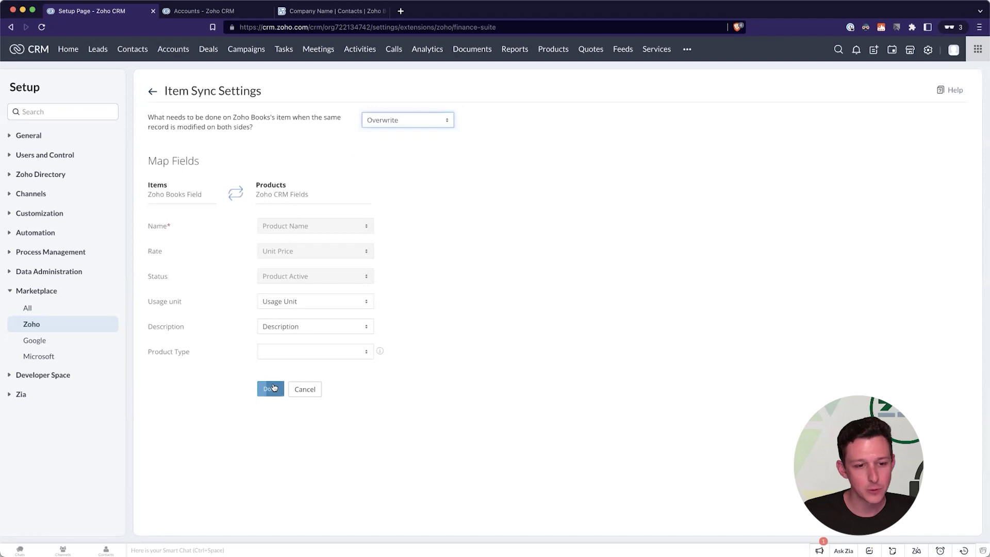
# - Map Product Type to Product Category and save, accepting the overwrite warning
pyautogui.click(290, 353)
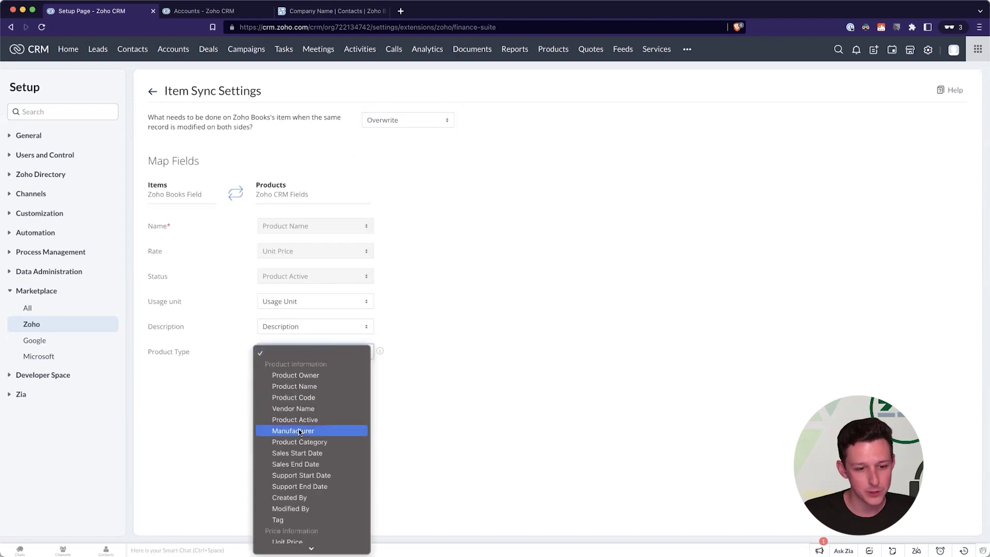
pyautogui.scroll(-5, 300, 433)
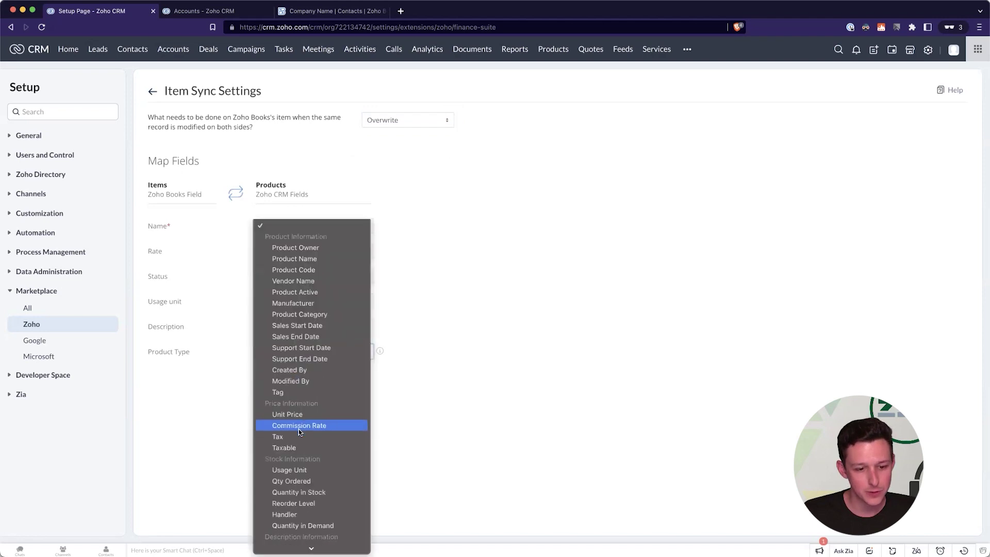
pyautogui.click(411, 343)
pyautogui.click(309, 352)
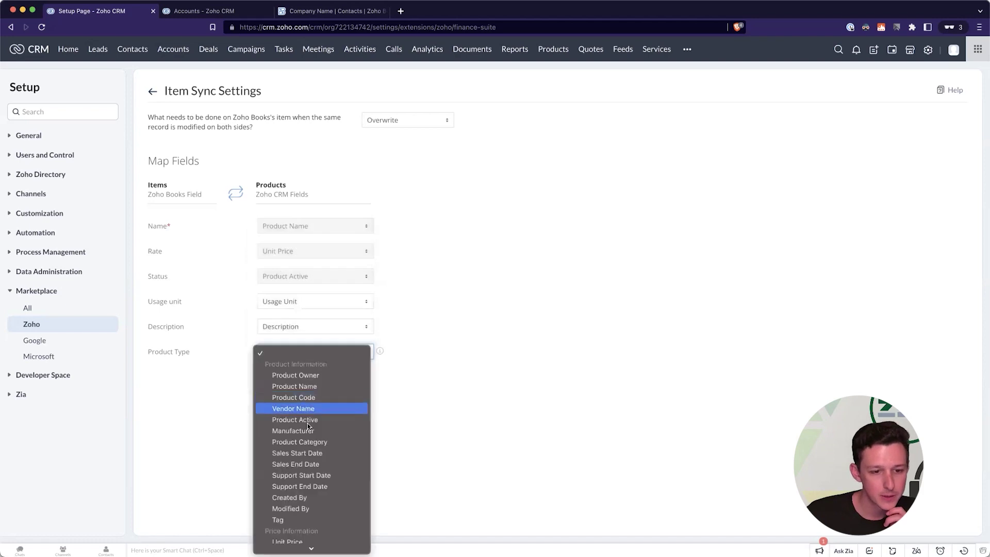
pyautogui.click(305, 443)
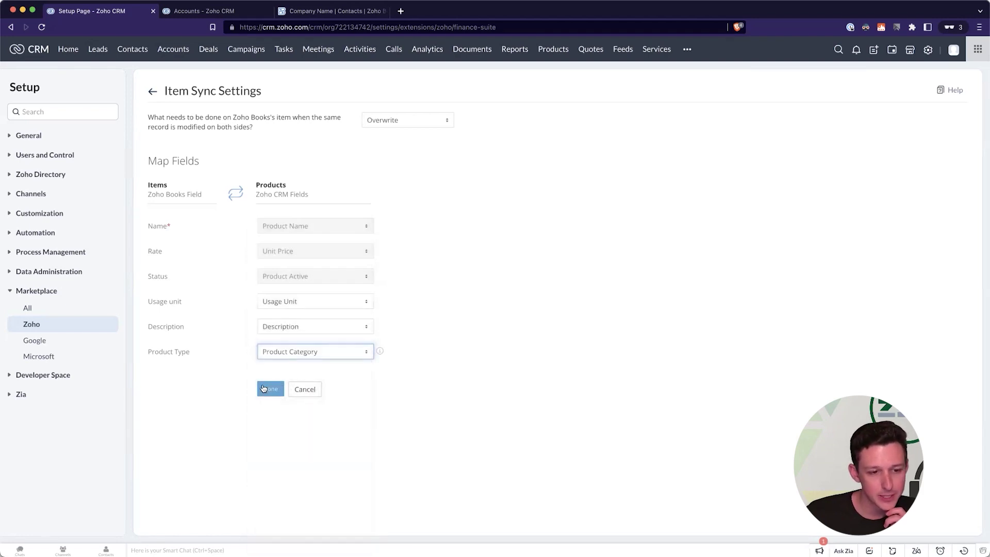
pyautogui.click(264, 388)
pyautogui.click(470, 107)
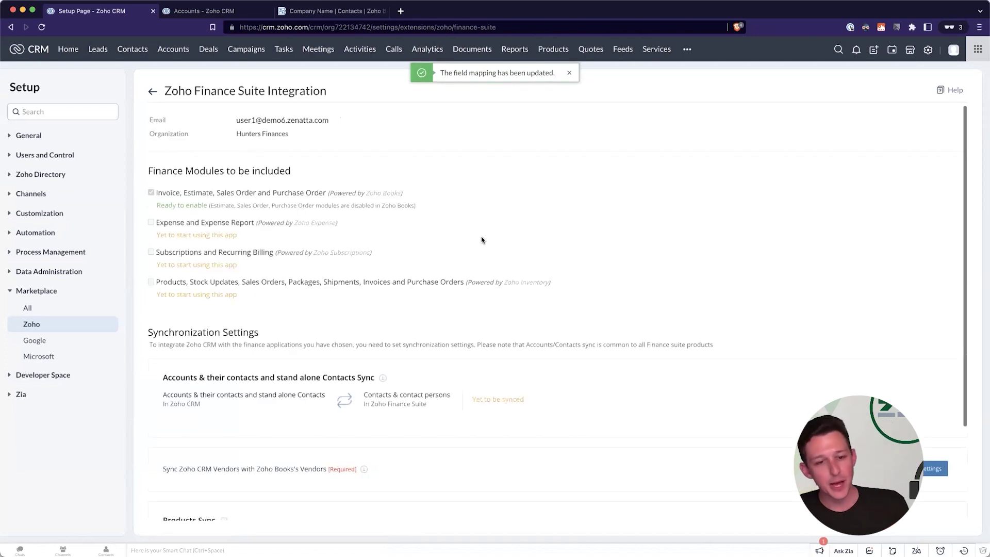
pyautogui.scroll(-3, 482, 238)
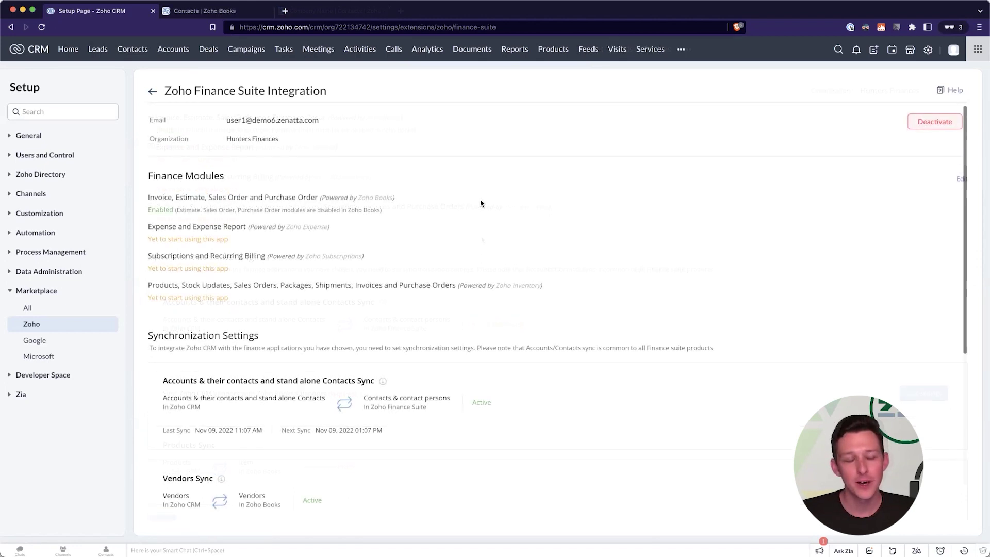
pyautogui.scroll(-1, 481, 203)
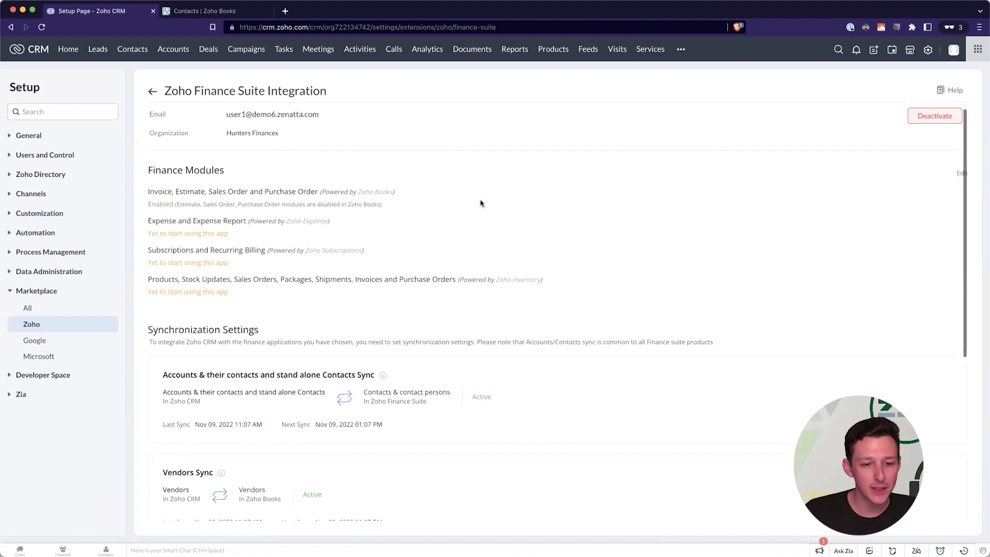
pyautogui.scroll(-3, 480, 203)
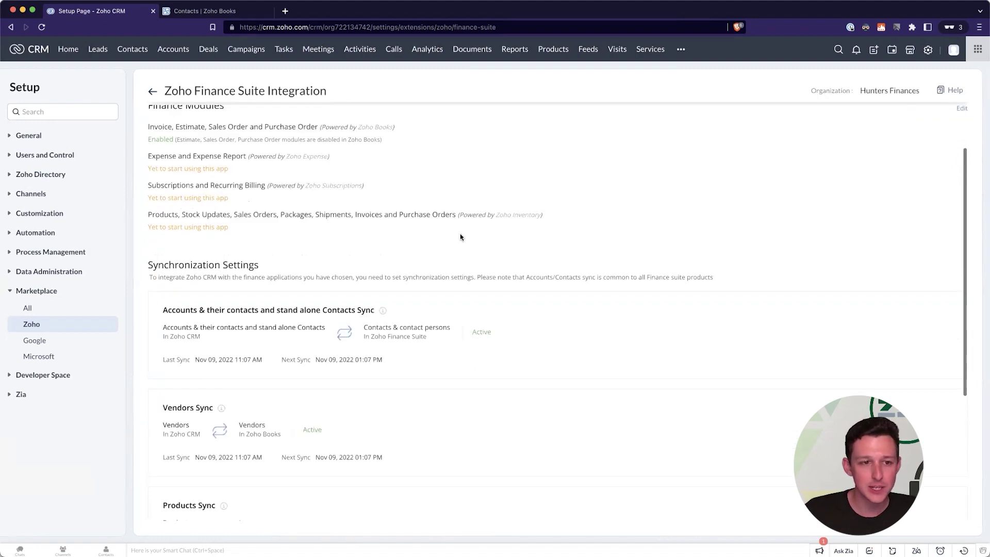
pyautogui.scroll(-10, 461, 237)
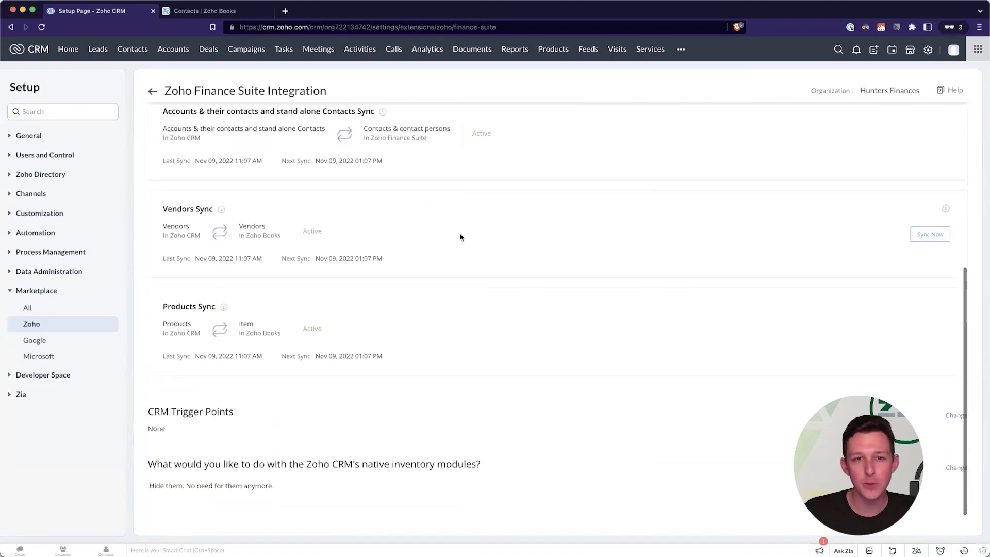
pyautogui.moveTo(407, 266); pyautogui.dragTo(241, 207)
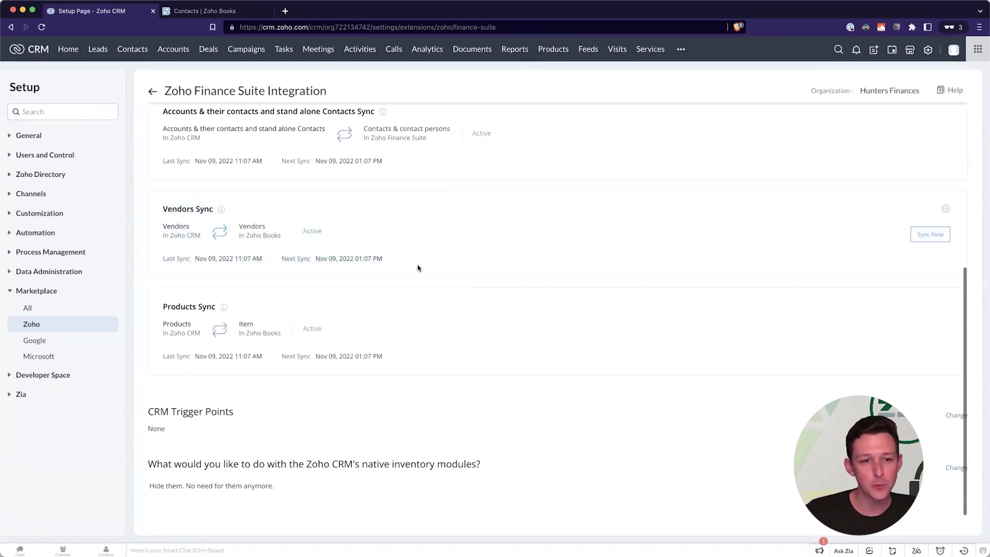
pyautogui.scroll(2, 418, 267)
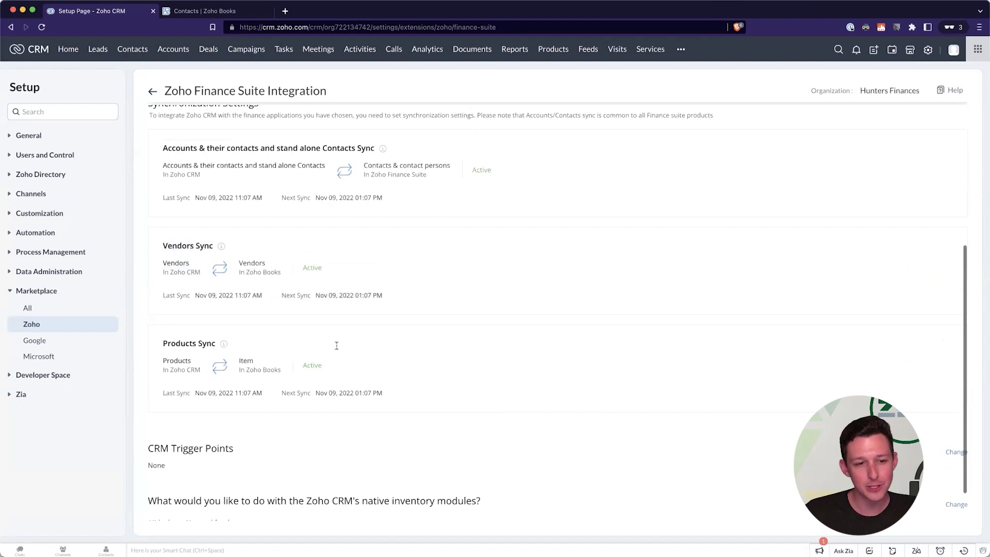
pyautogui.scroll(-2, 407, 271)
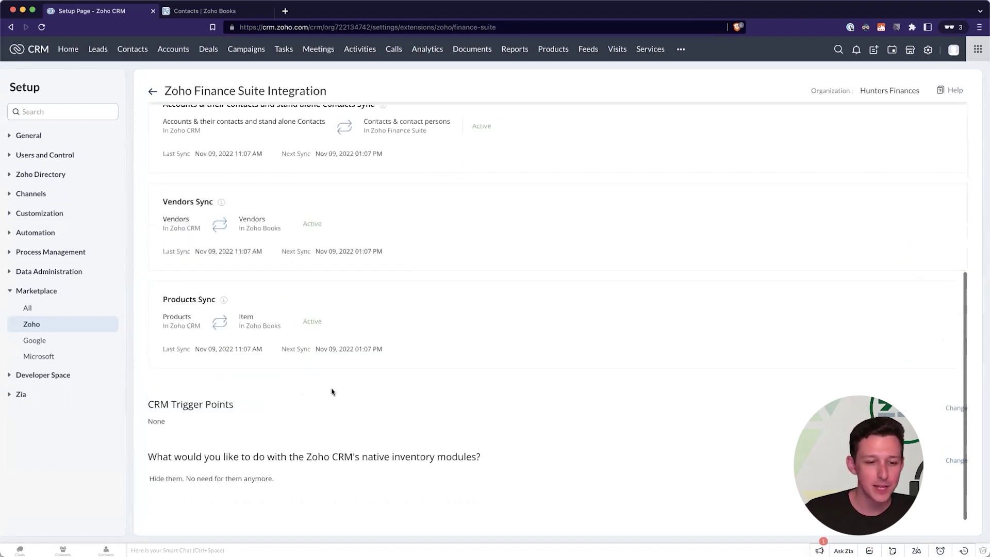
pyautogui.moveTo(298, 488); pyautogui.dragTo(155, 459)
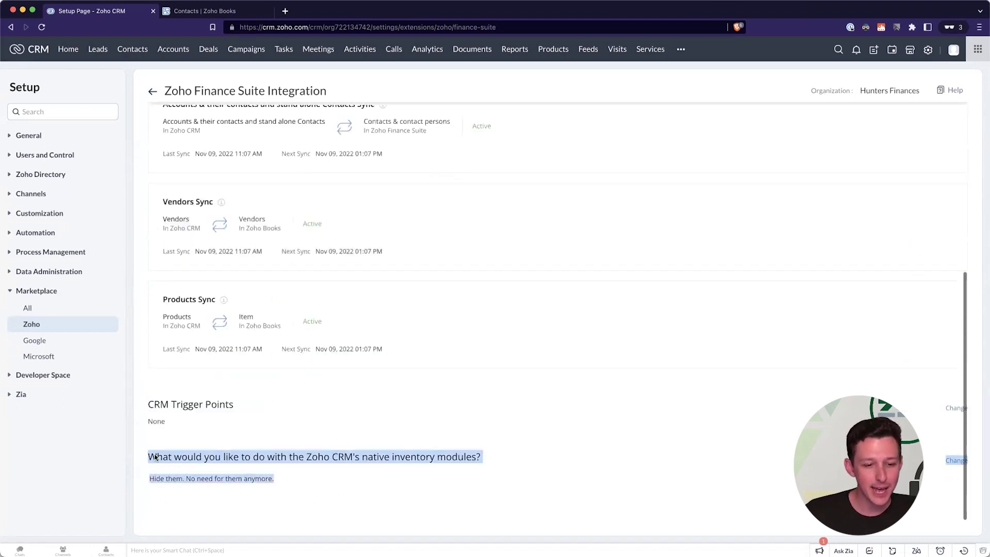
pyautogui.click(956, 466)
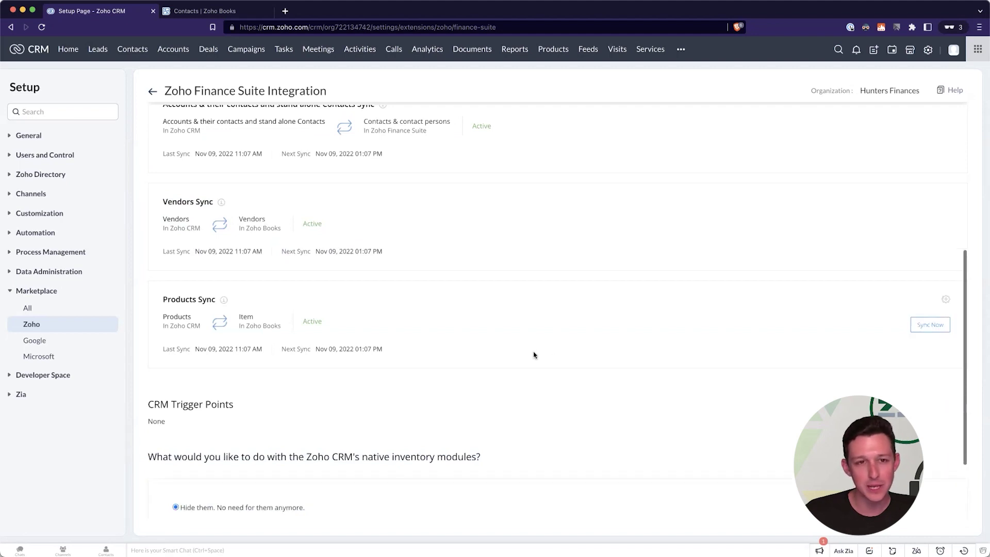
pyautogui.scroll(-4, 351, 394)
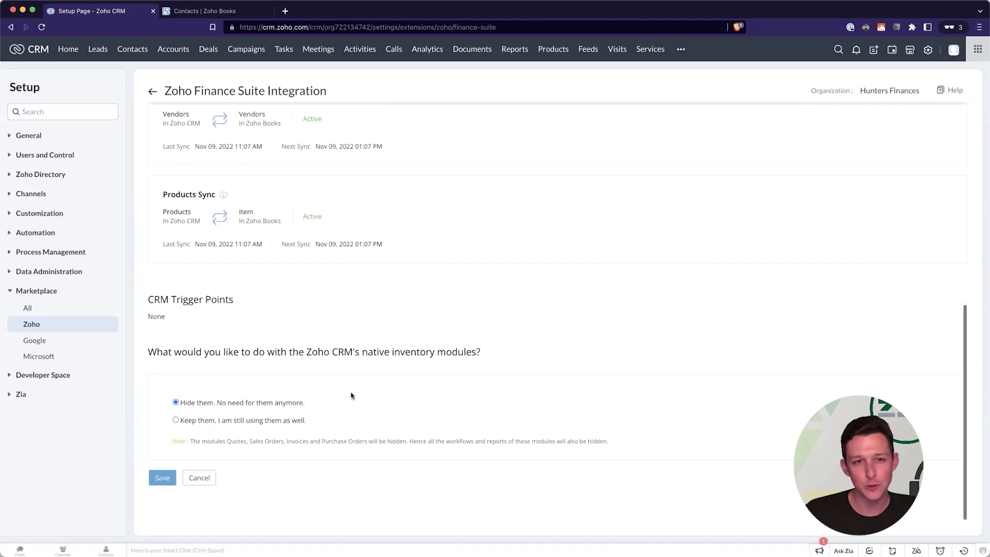
pyautogui.click(205, 482)
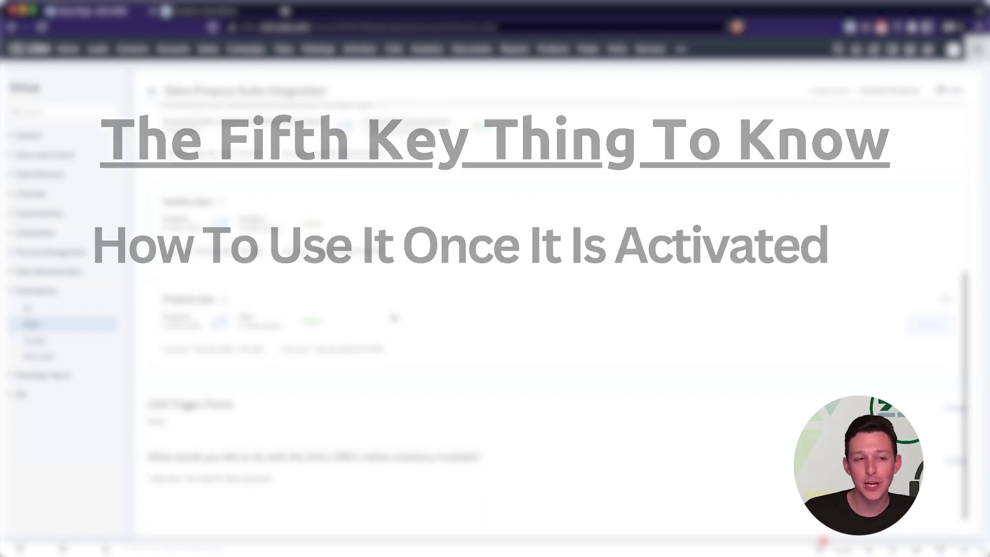
# - Compare the CRM accounts list with the Zoho Books customers list
pyautogui.click(178, 53)
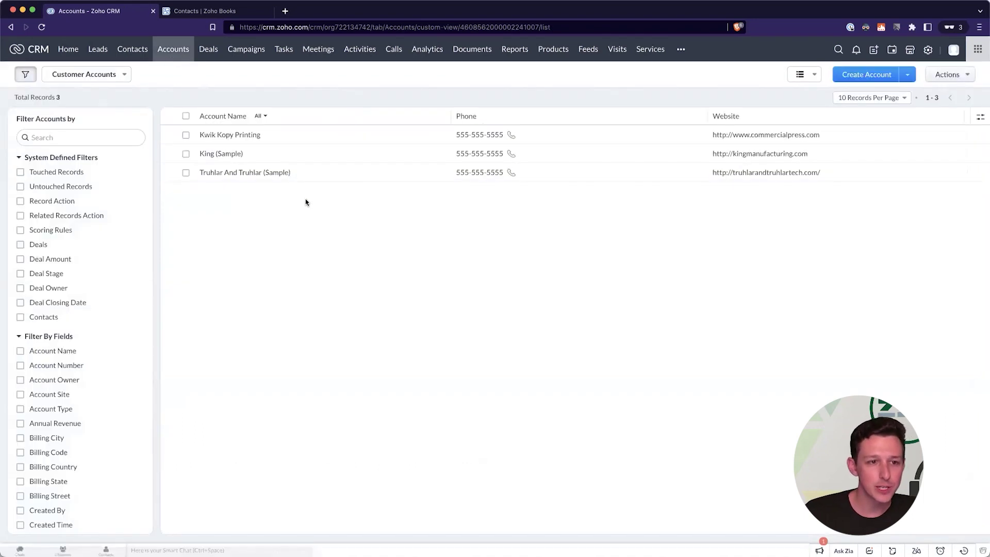
pyautogui.moveTo(310, 213); pyautogui.dragTo(199, 114)
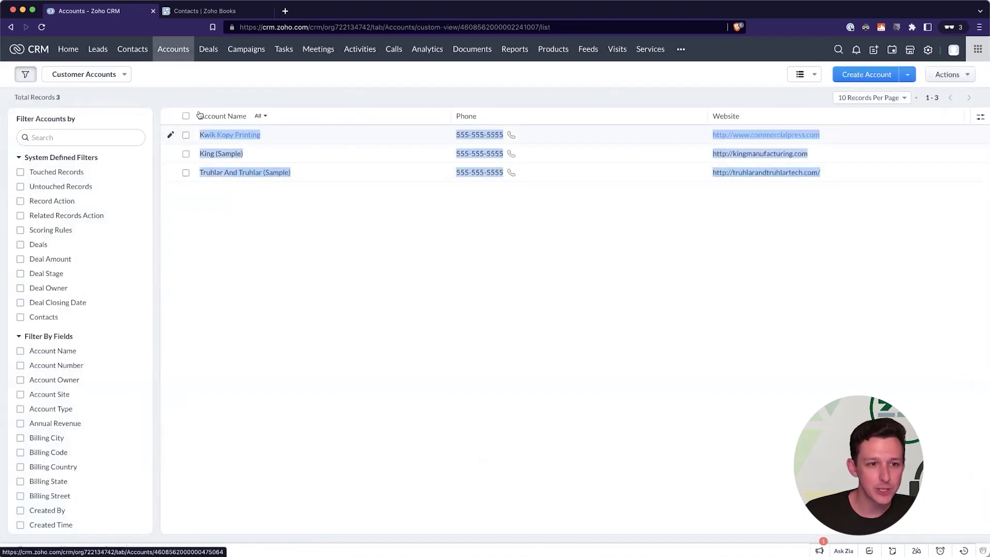
pyautogui.click(212, 15)
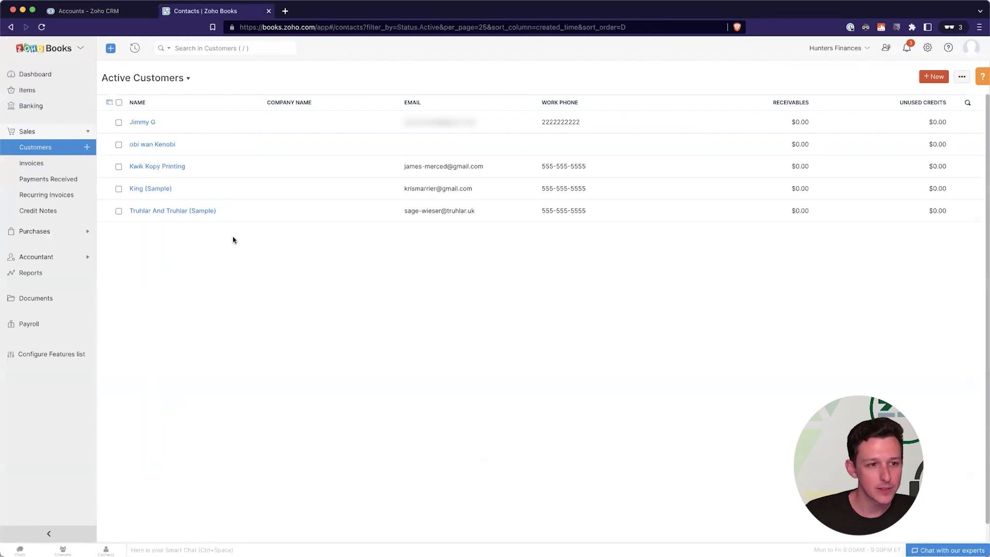
pyautogui.moveTo(232, 236); pyautogui.dragTo(121, 179)
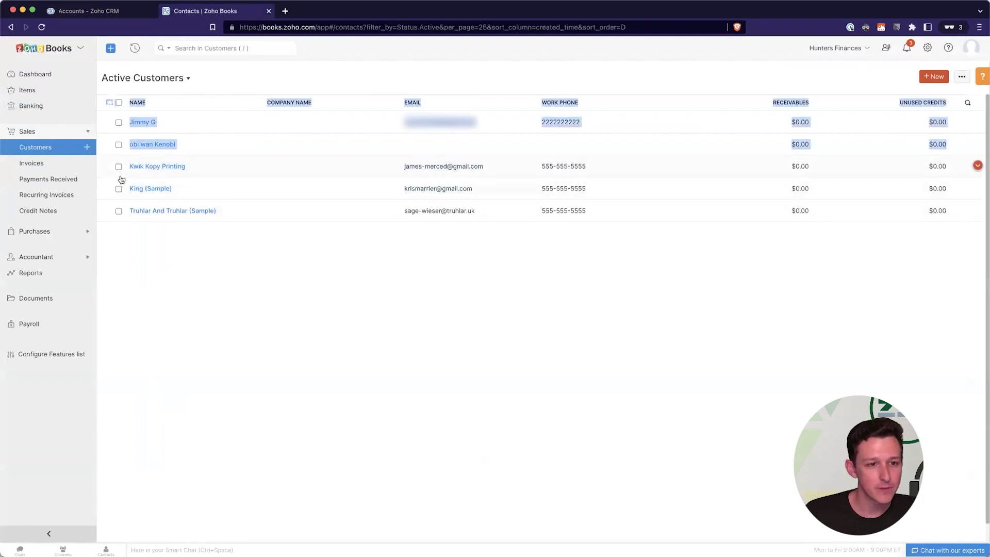
pyautogui.click(104, 17)
# - Open the Kwik Kopy Printing 09-Nov-2022 deal at its Zoho Finance section
pyautogui.click(209, 50)
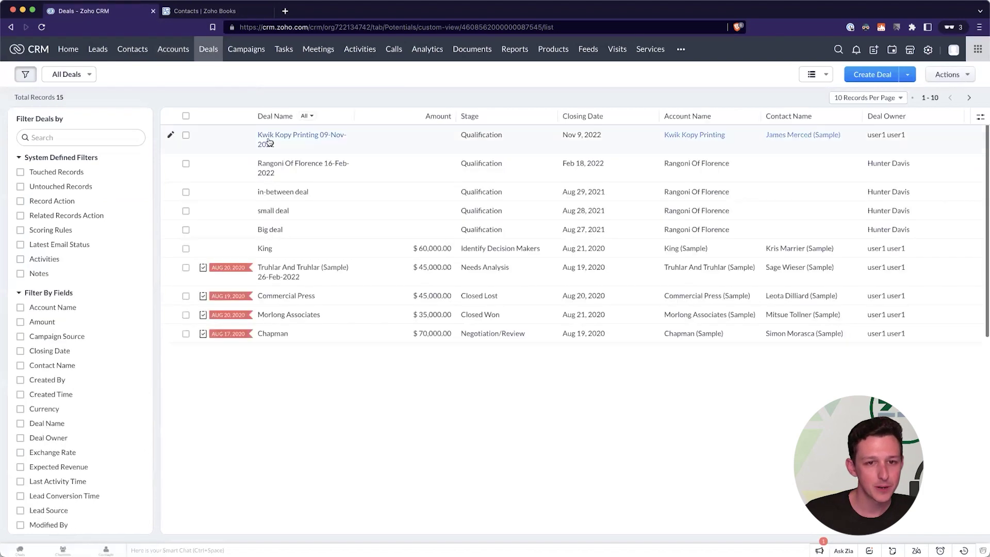
pyautogui.click(268, 140)
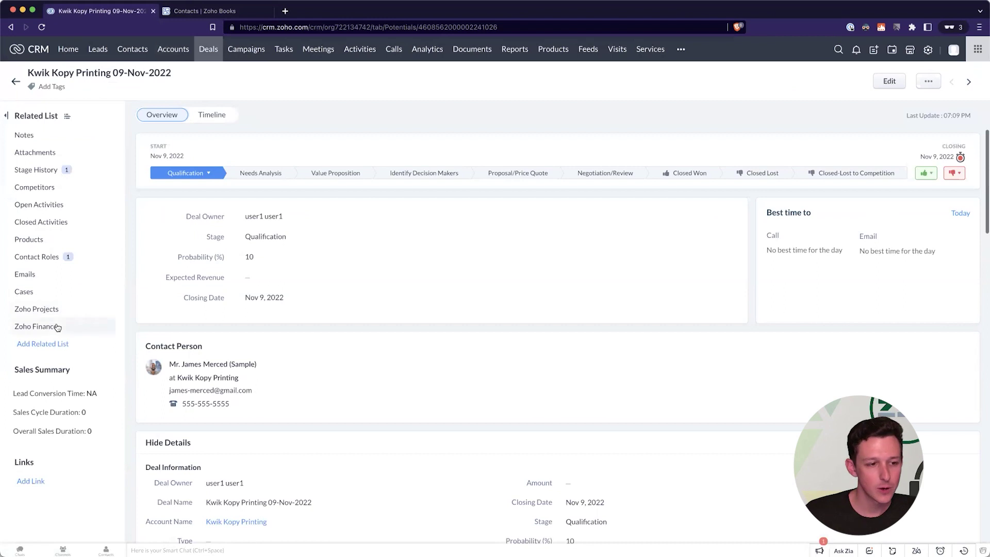
pyautogui.click(98, 325)
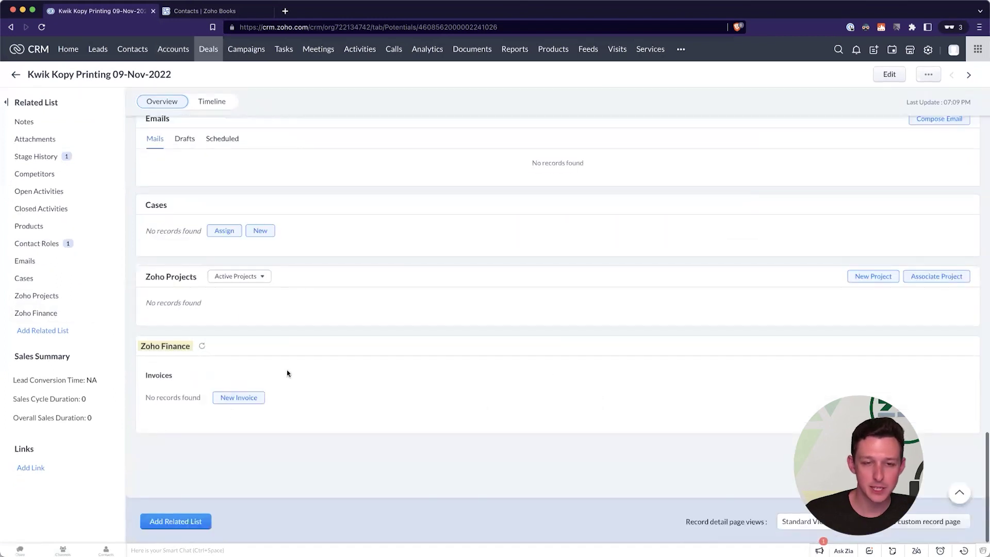
pyautogui.click(200, 17)
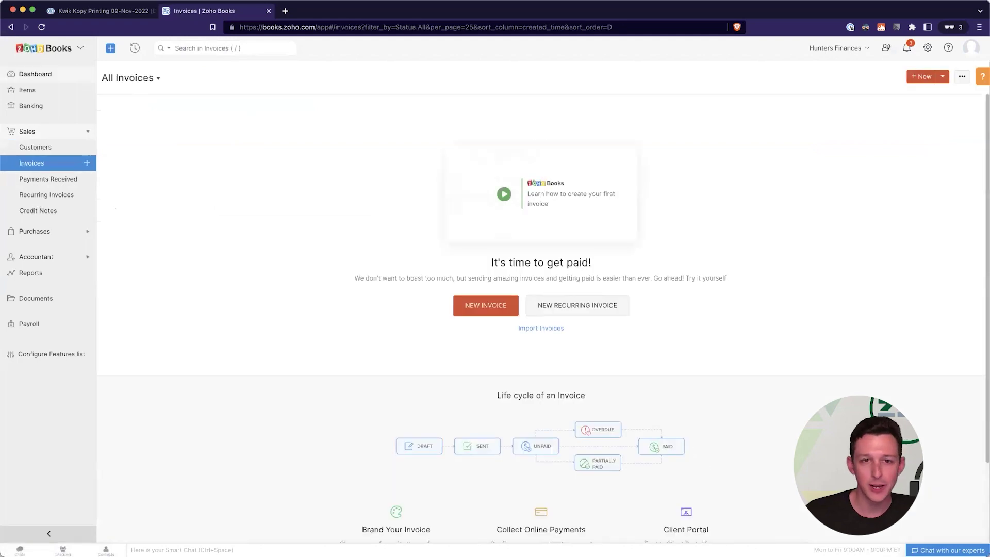
pyautogui.click(104, 11)
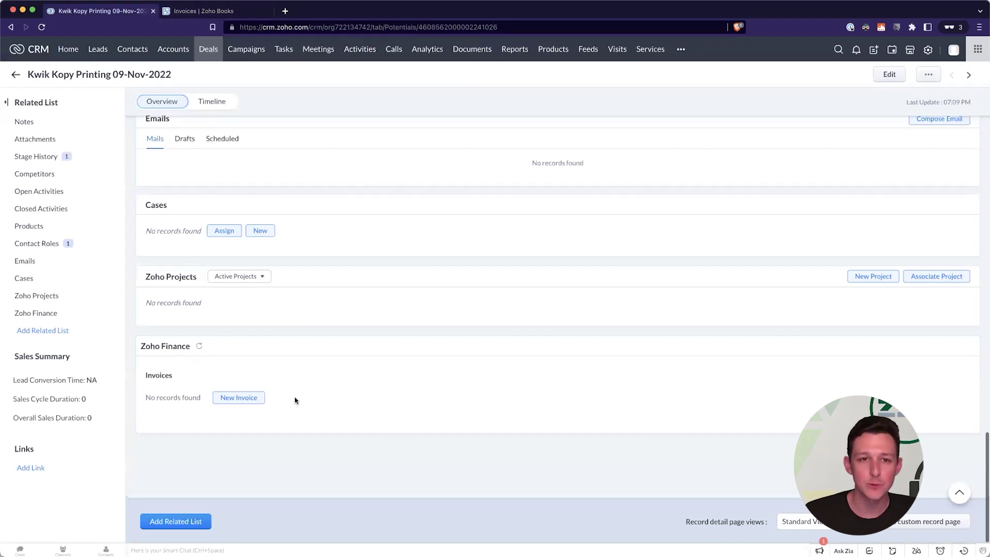
# - Start a new invoice from the deal with 10 Example Items totalling 1000
pyautogui.click(243, 397)
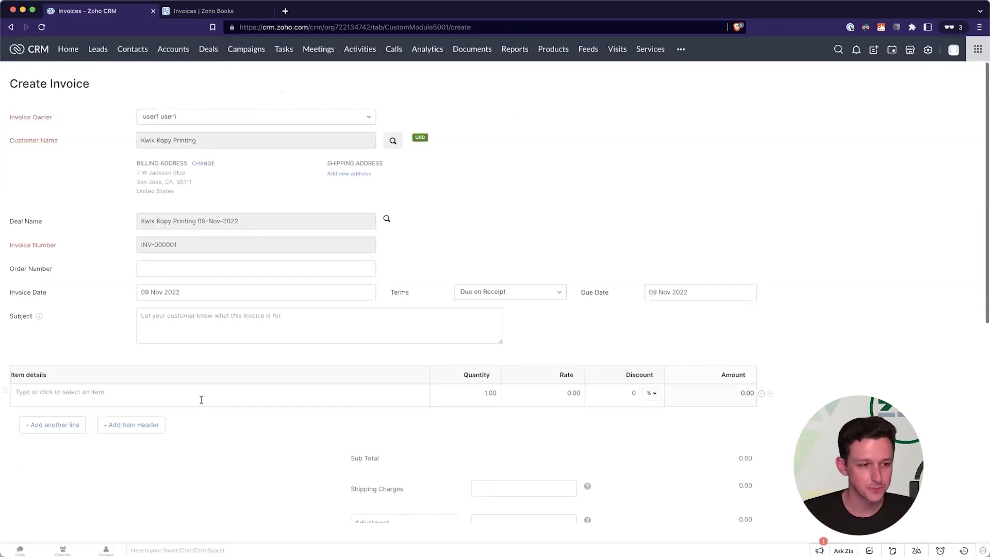
pyautogui.scroll(-2, 202, 400)
pyautogui.click(132, 340)
pyautogui.click(110, 374)
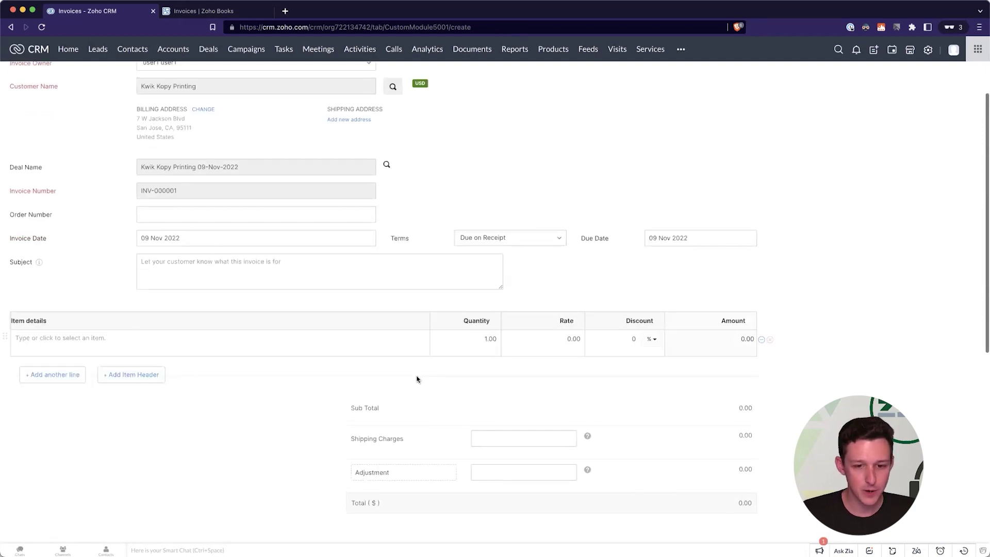
pyautogui.click(781, 352)
pyautogui.scroll(-6, 779, 350)
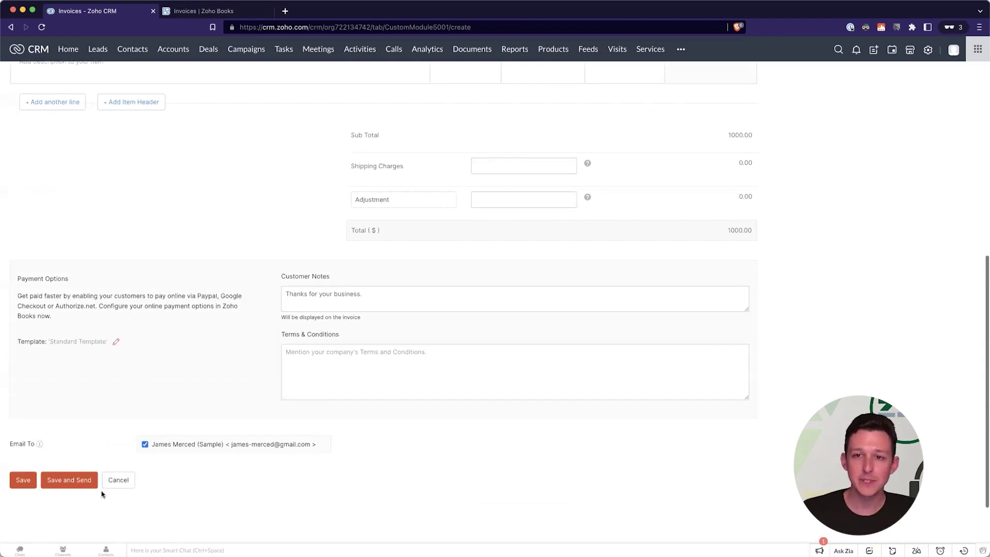
# - Save invoice INV-000001 and email it to the customer
pyautogui.click(89, 484)
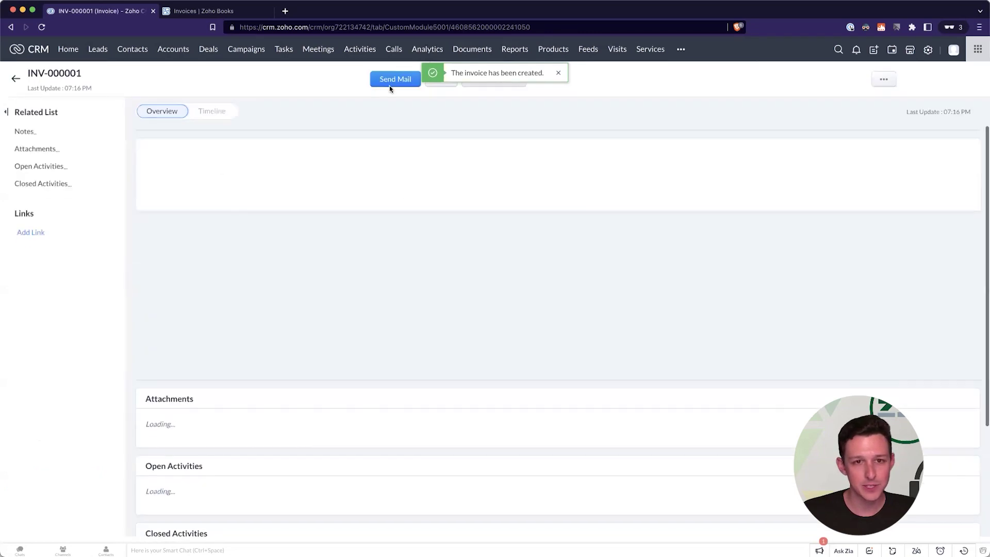
pyautogui.click(390, 82)
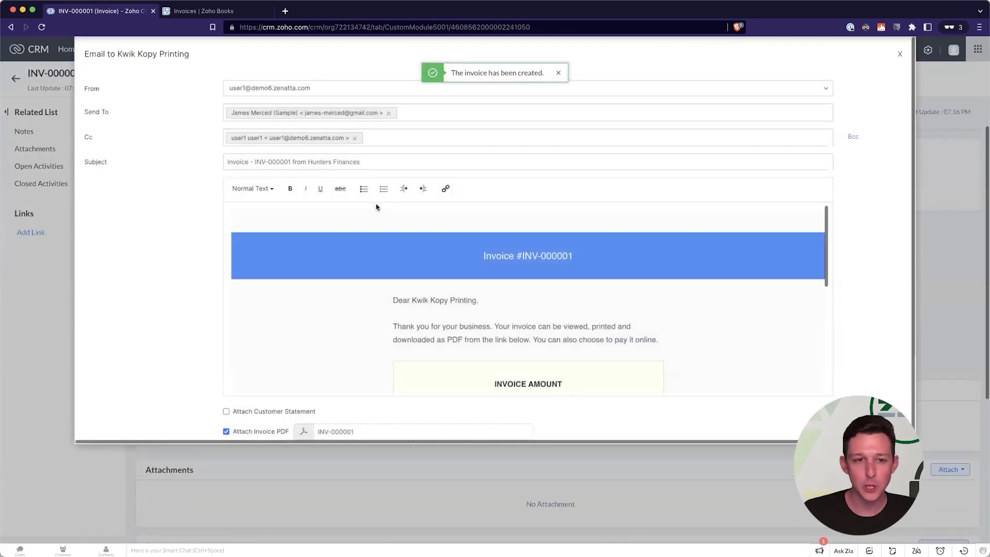
pyautogui.scroll(-1, 381, 201)
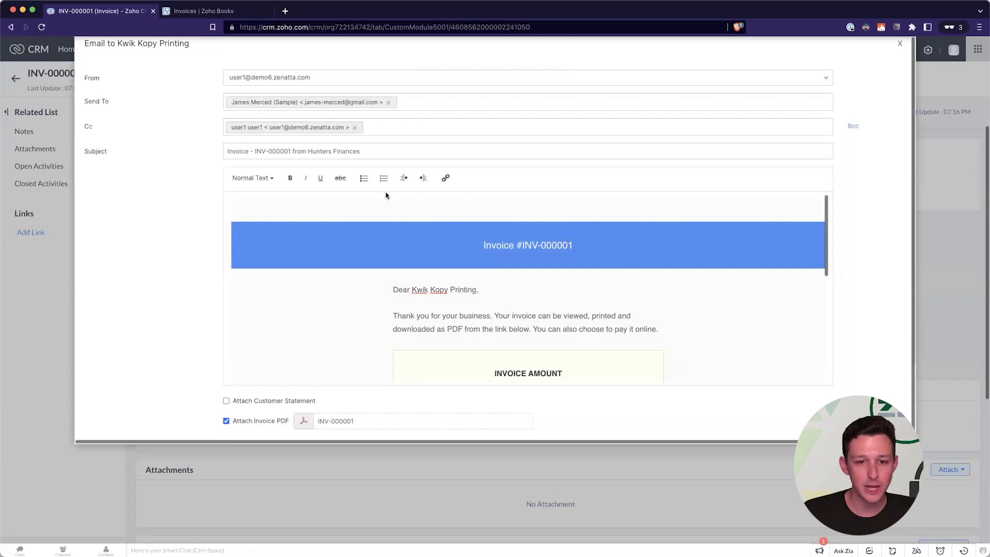
pyautogui.scroll(-3, 386, 195)
pyautogui.scroll(3, 385, 190)
pyautogui.scroll(-3, 382, 177)
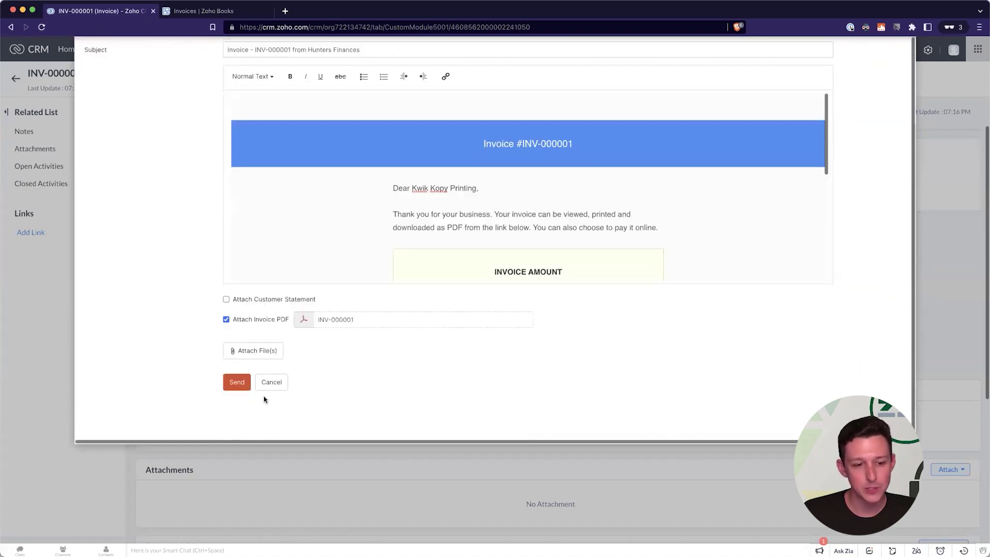
pyautogui.click(243, 385)
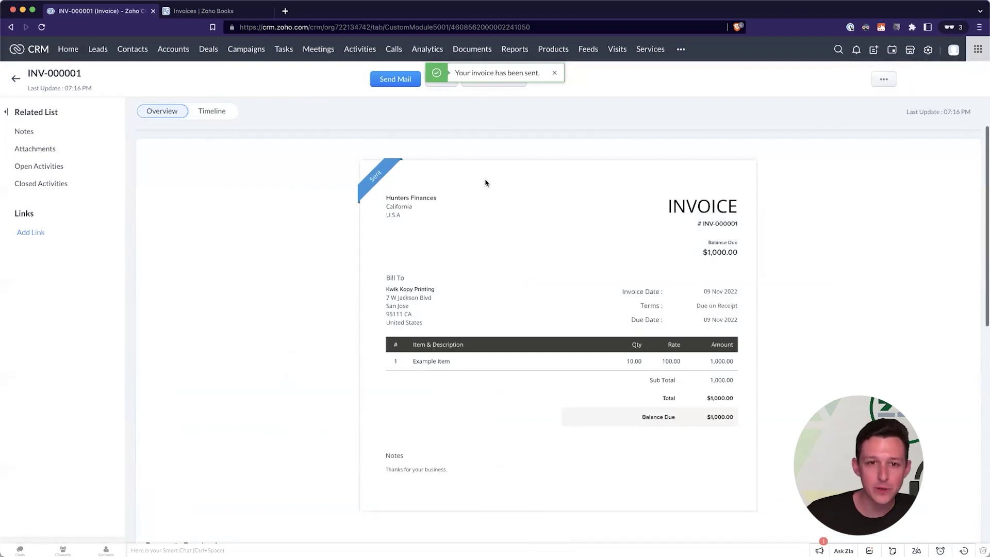
# - Check that INV-000001 appears under Zoho Finance on the Kwik Kopy Printing deal
pyautogui.click(208, 49)
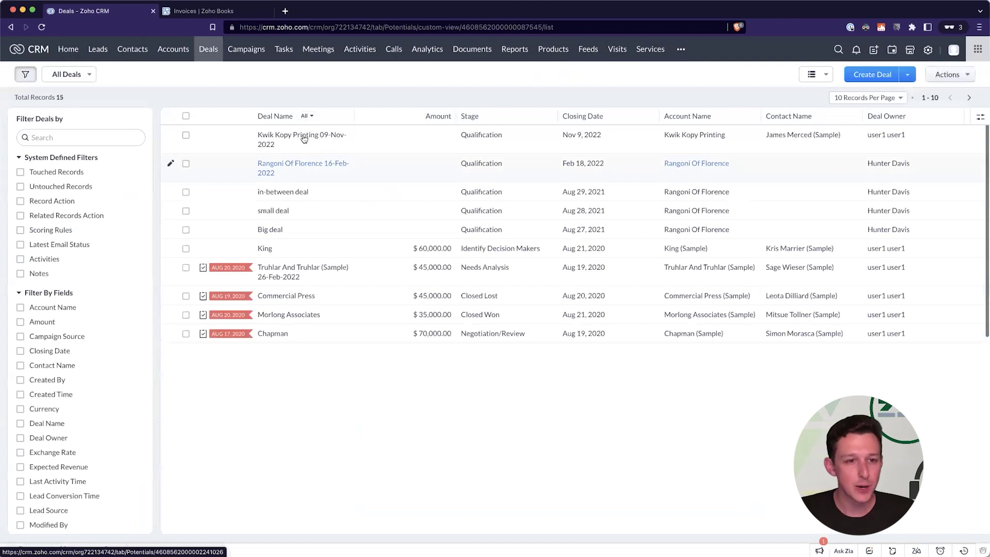
pyautogui.click(304, 138)
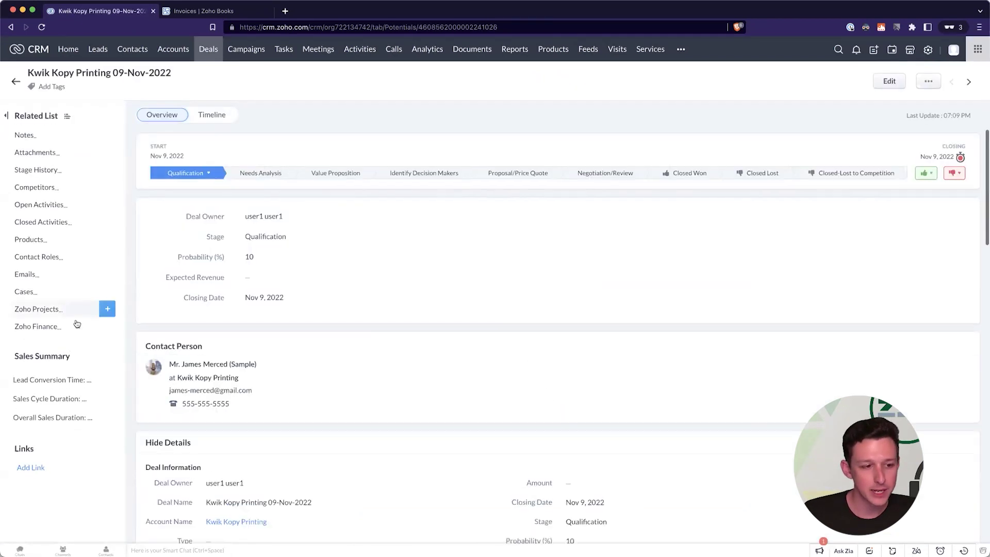
pyautogui.click(77, 325)
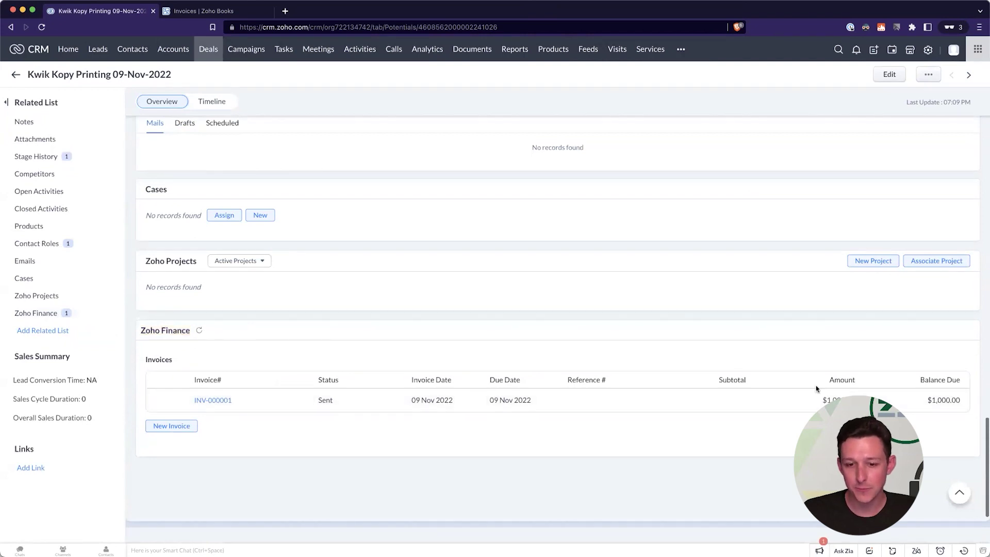
pyautogui.moveTo(465, 398)
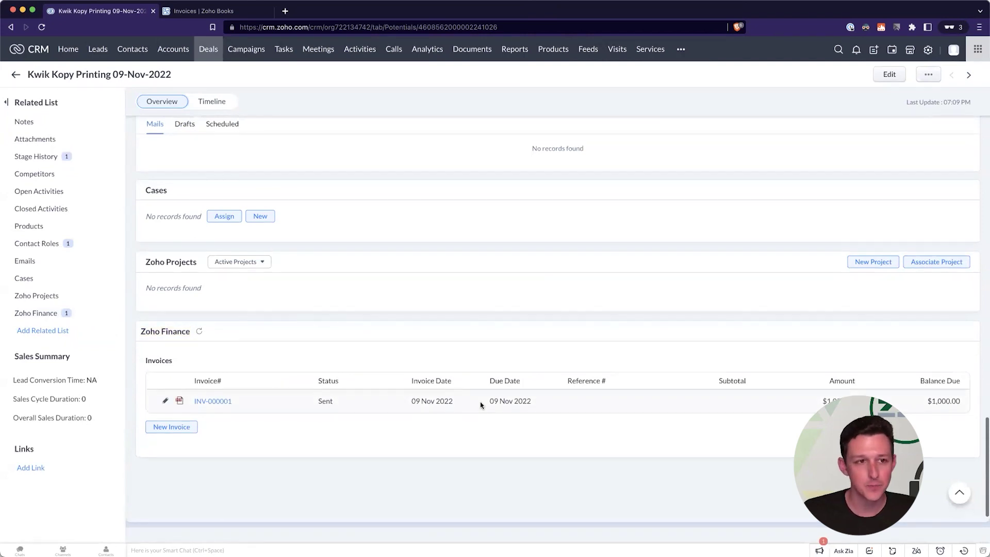
pyautogui.scroll(15, 481, 403)
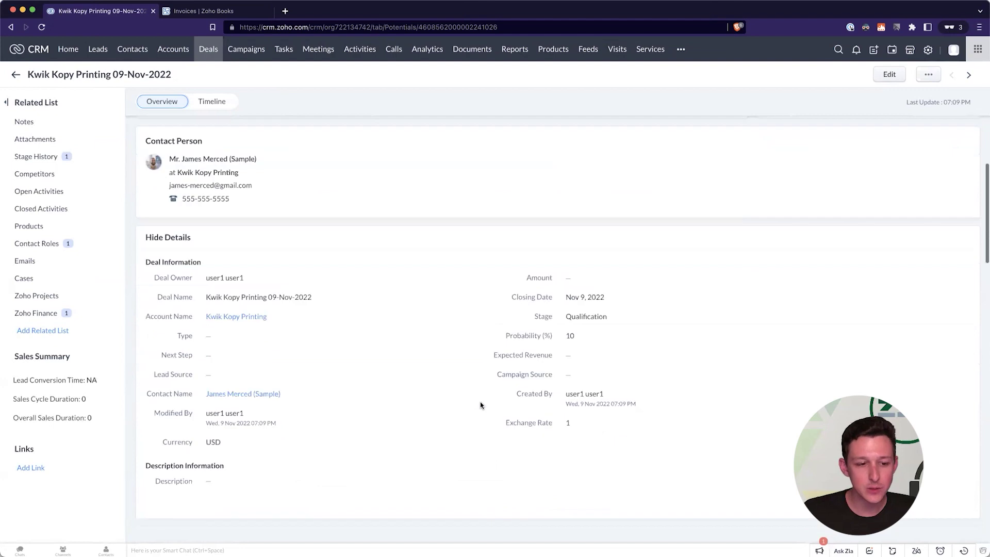
# - Check INV-000001 under Zoho Finance on the deal's contact and the Kwik Kopy Printing account
pyautogui.click(239, 397)
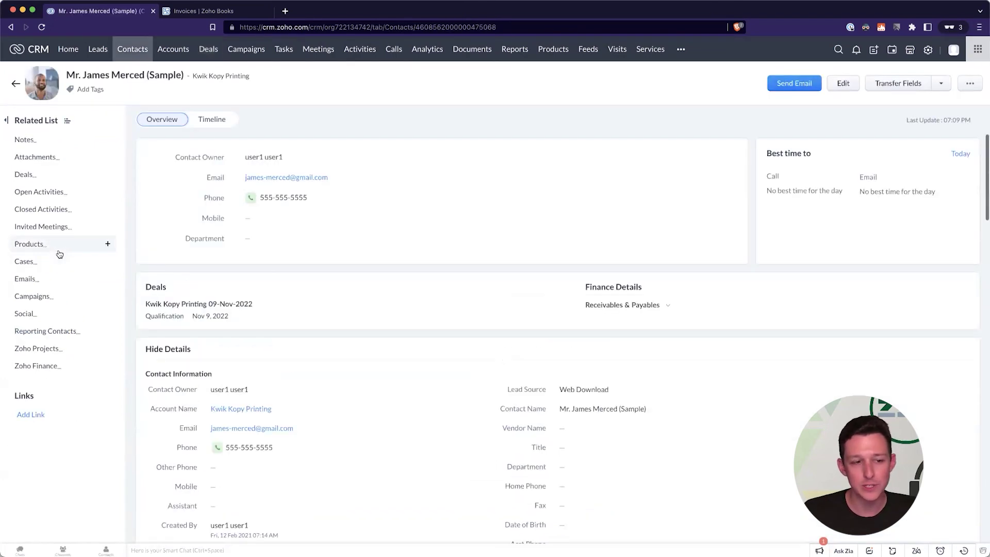
pyautogui.click(54, 366)
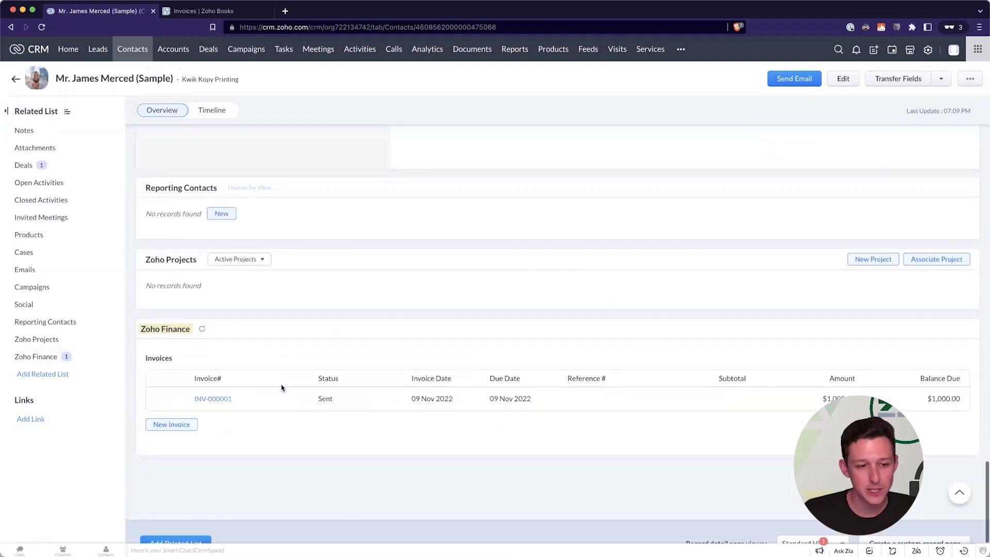
pyautogui.moveTo(258, 402)
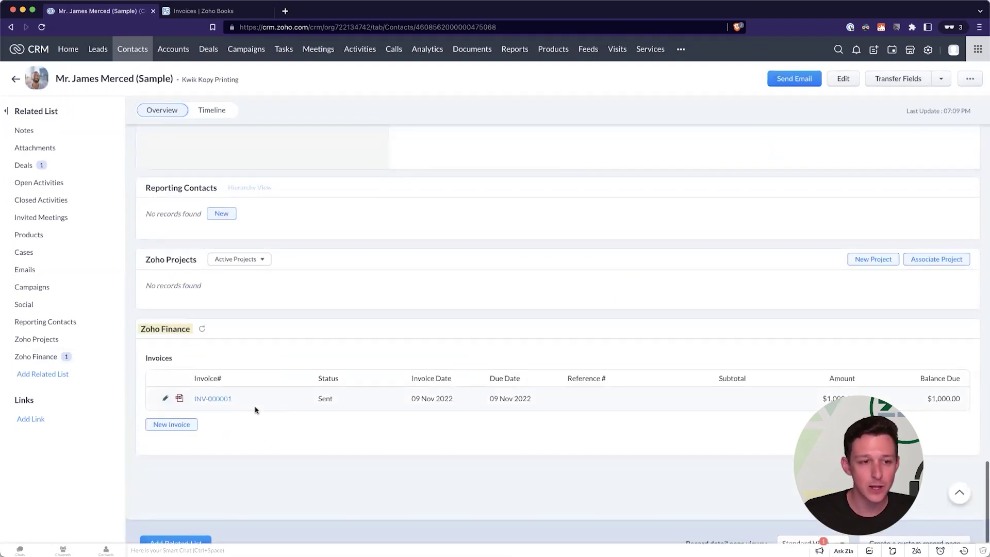
pyautogui.scroll(15, 255, 410)
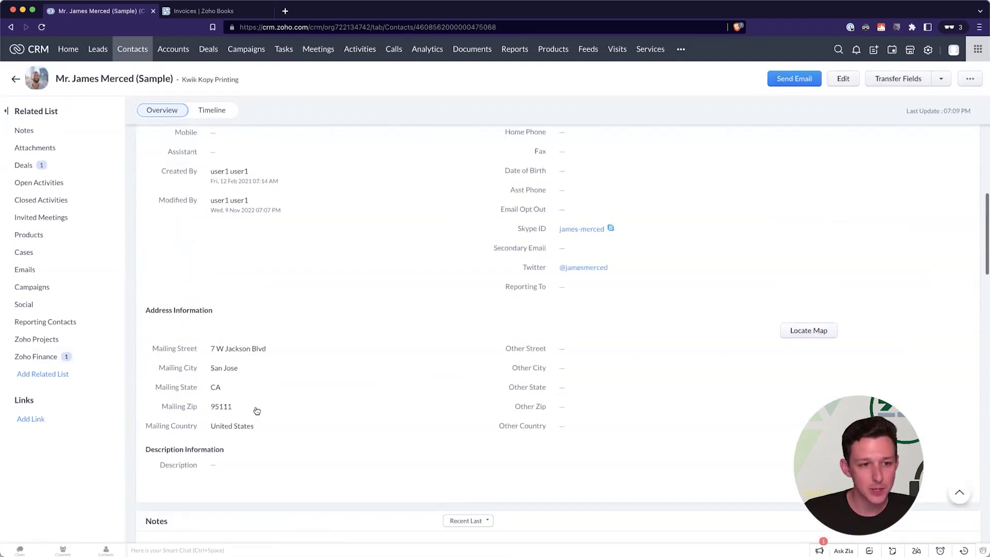
pyautogui.scroll(10, 256, 410)
pyautogui.click(253, 409)
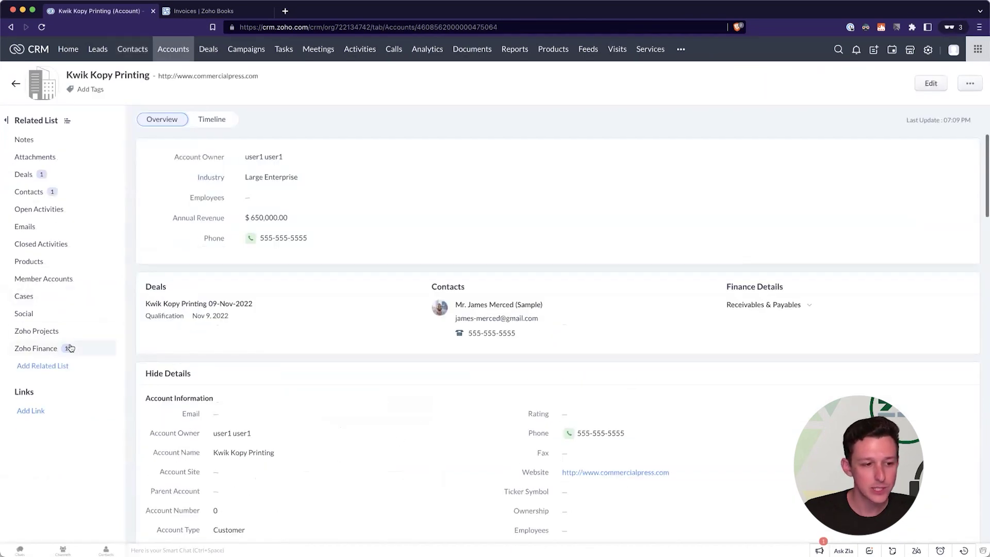
pyautogui.click(70, 348)
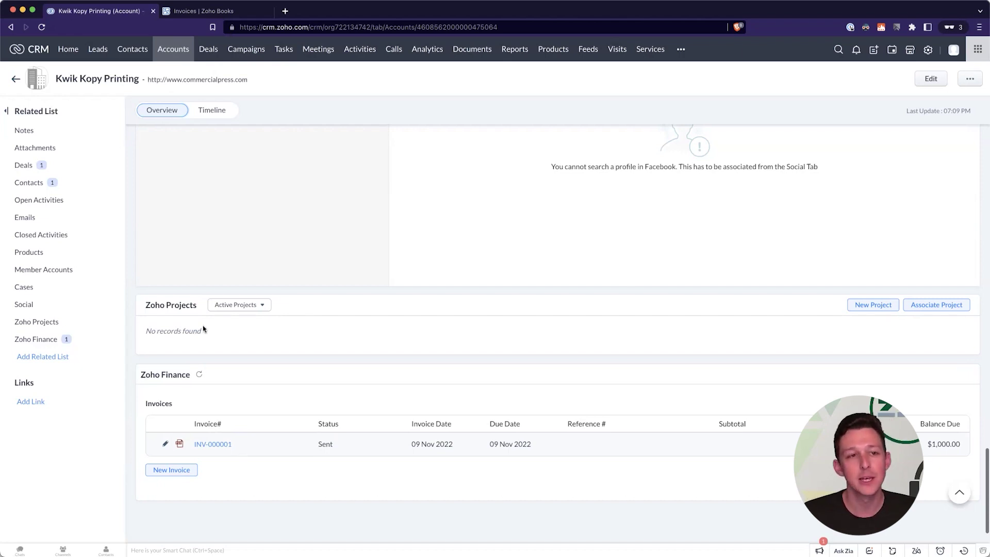
# - Reload the Zoho Books invoices and open the synced INV-000001
pyautogui.click(209, 9)
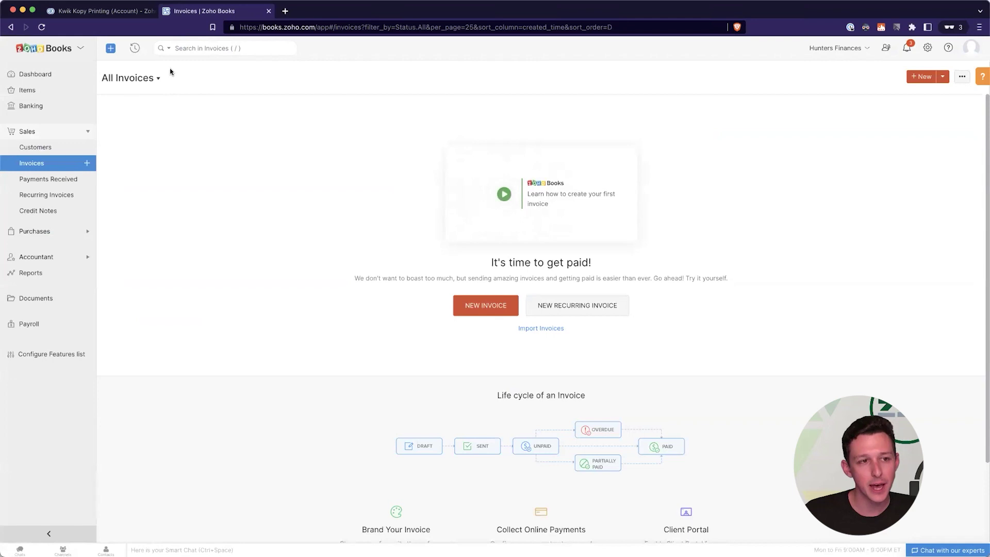
pyautogui.click(43, 27)
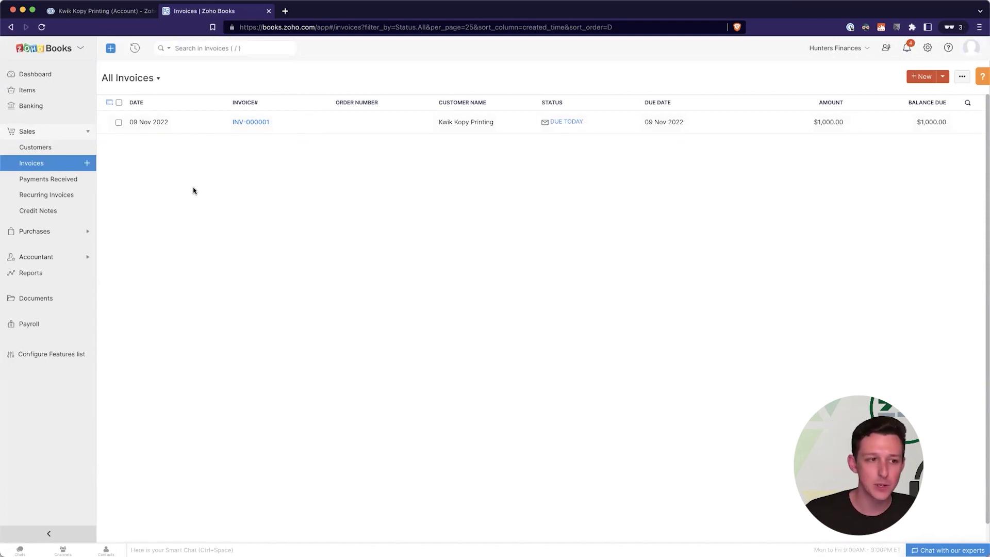
pyautogui.click(251, 122)
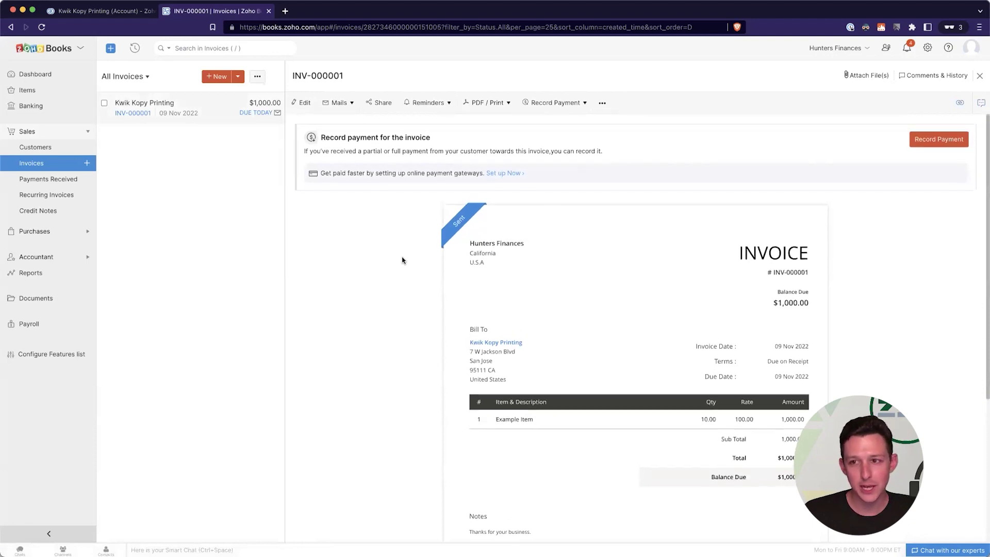
# - Show the invoice's CRM details and expand Potential to see the 09-Nov-2022 deal
pyautogui.click(961, 103)
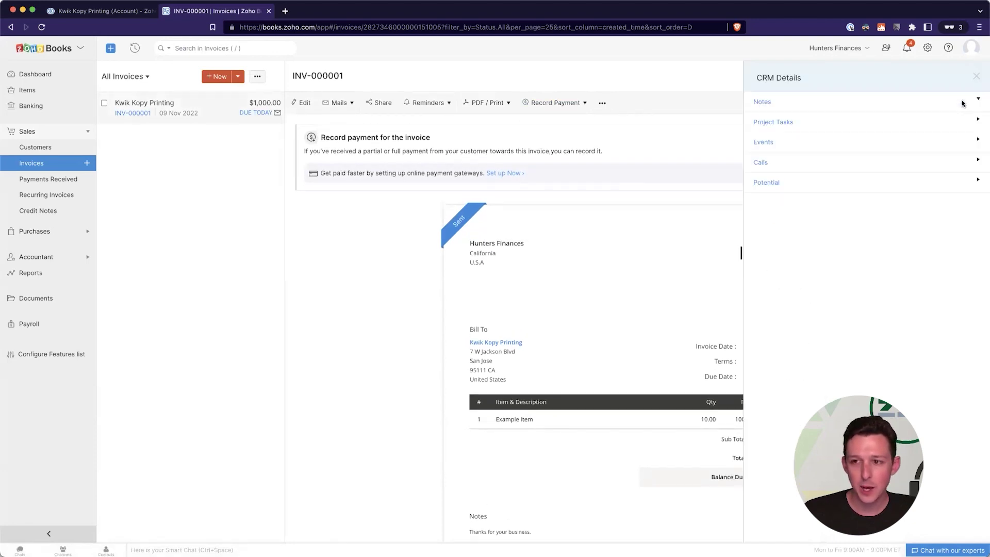
pyautogui.click(977, 78)
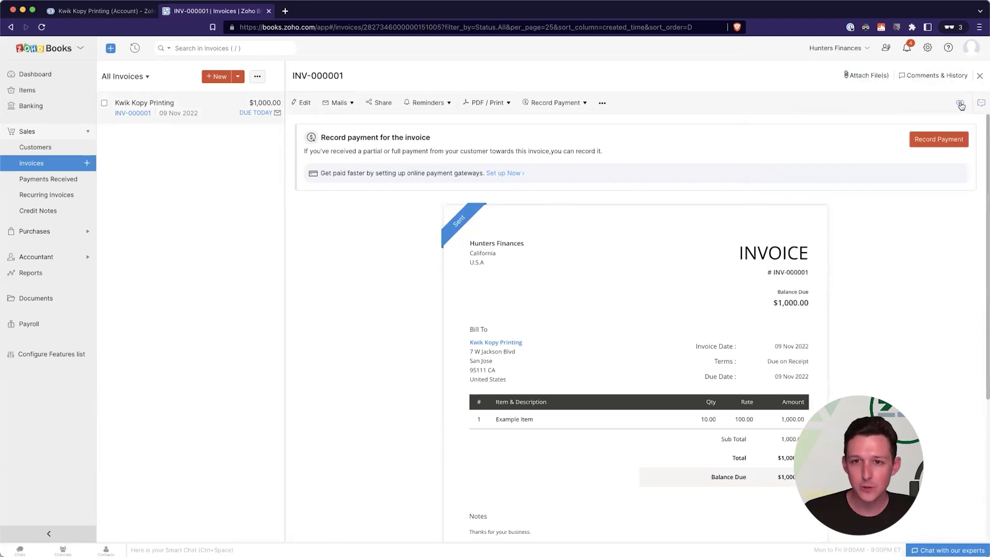
pyautogui.click(962, 103)
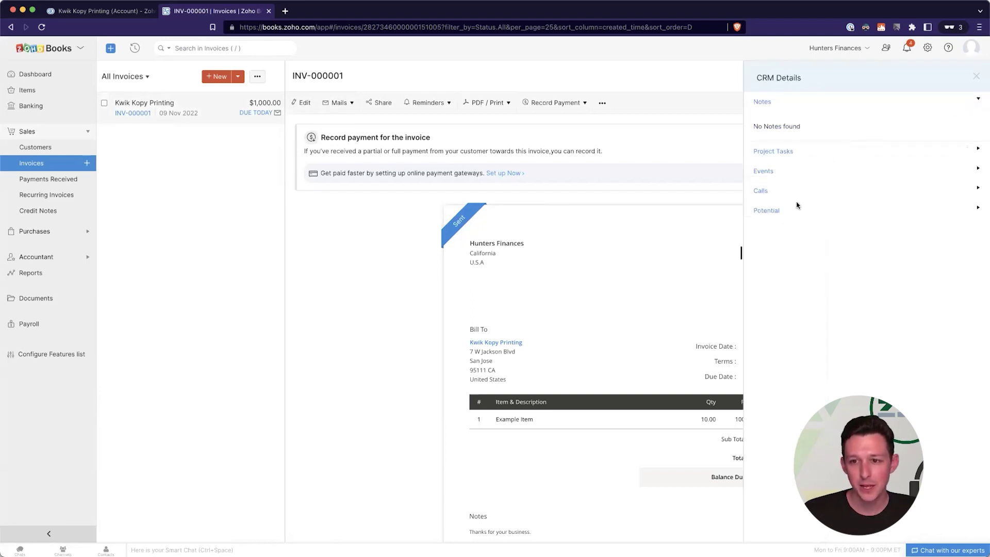
pyautogui.click(976, 211)
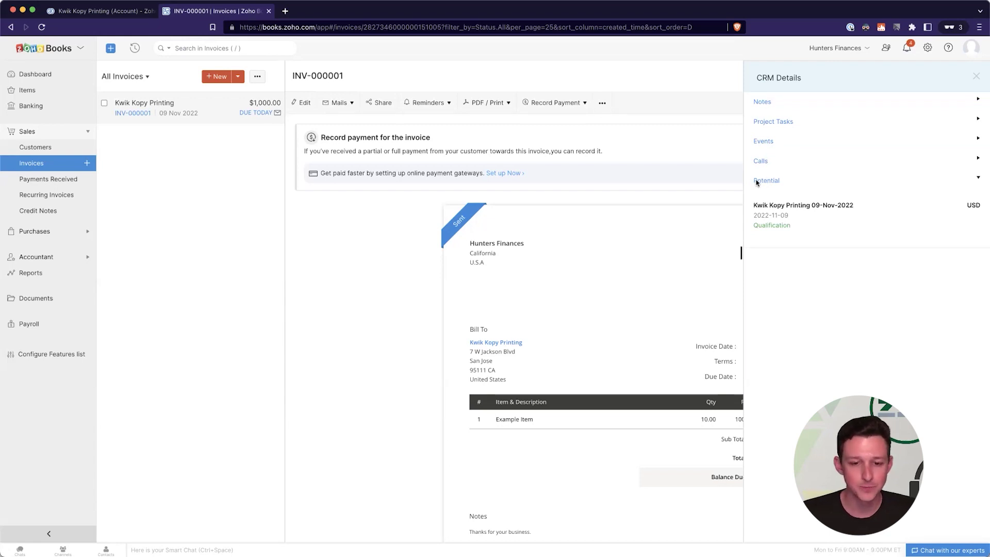
# - Open the Kwik Kopy Printing customer, check its transactions, then review its Zoho CRM account details
pyautogui.click(511, 344)
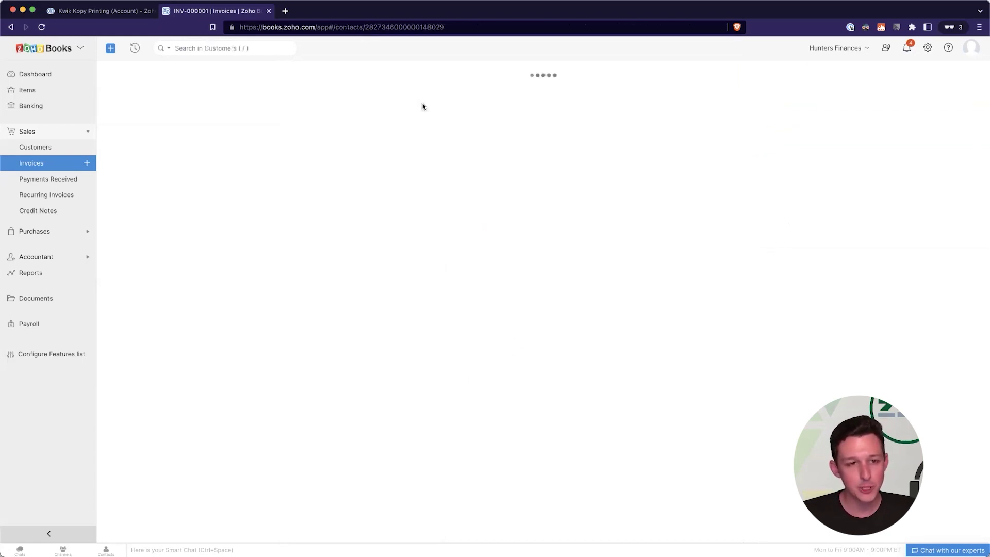
pyautogui.click(355, 105)
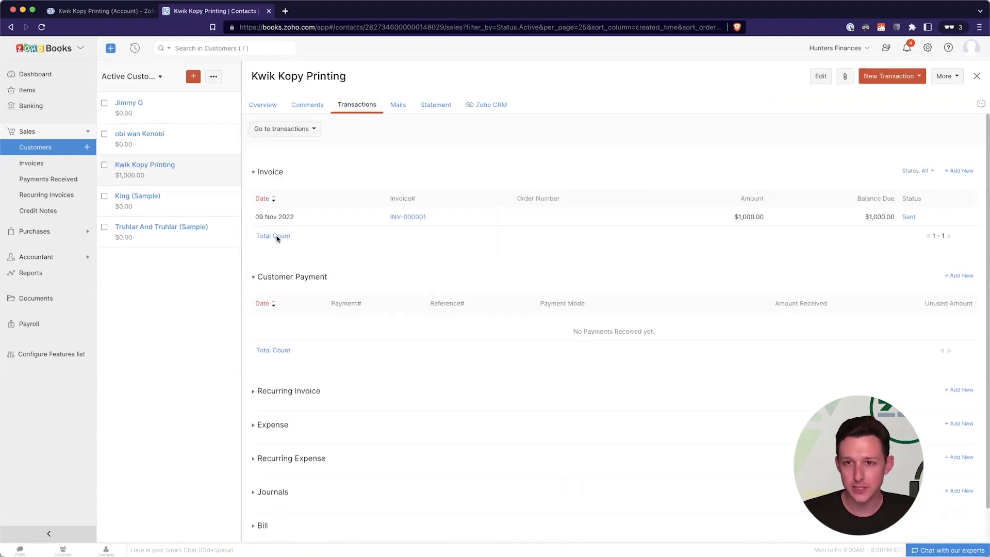
pyautogui.click(477, 108)
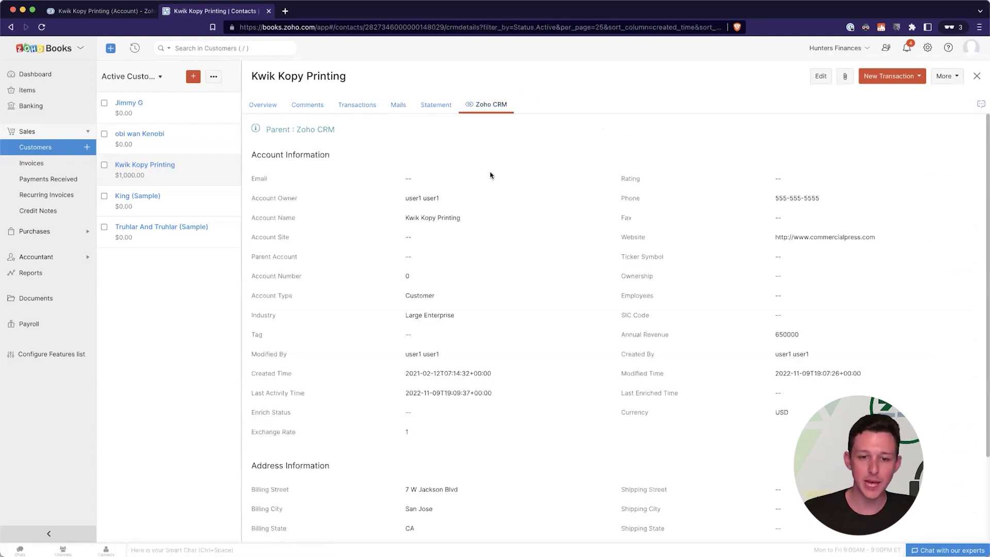
pyautogui.scroll(-3, 491, 175)
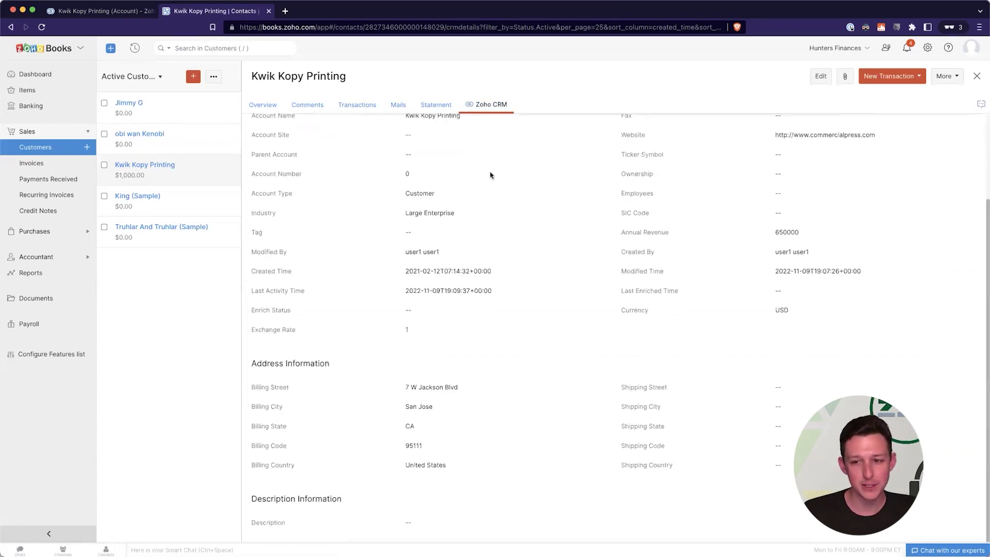
pyautogui.scroll(3, 491, 176)
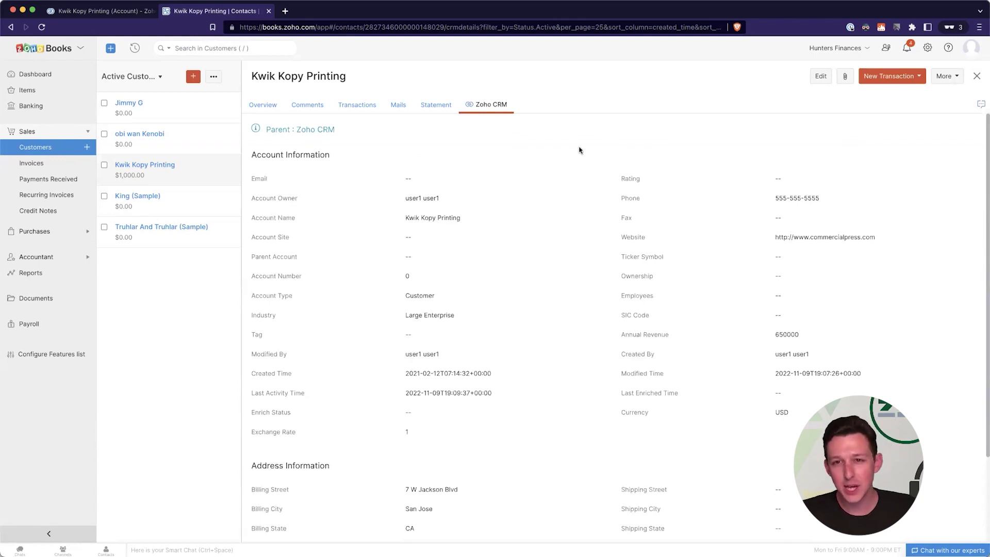